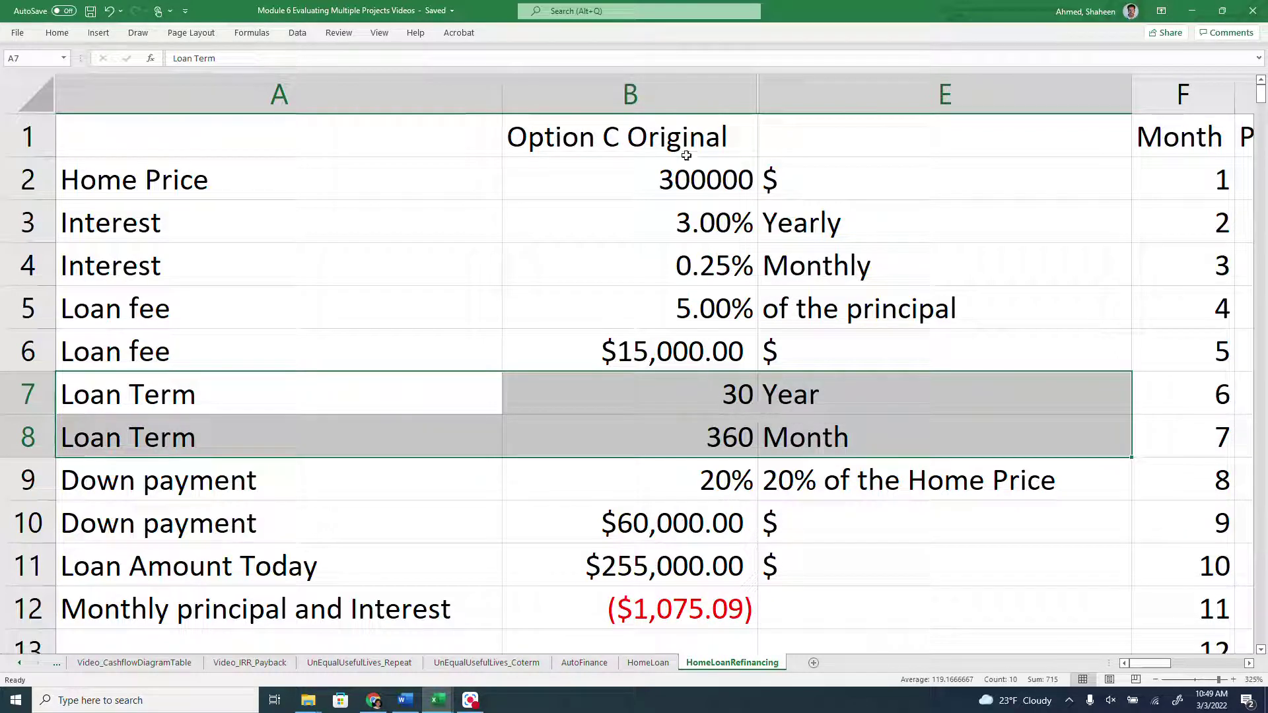
- Review the Option C Original column's loan inputs and inspect the monthly payment formula in B12
{"action": "left_click", "coordinate": [687, 97]}
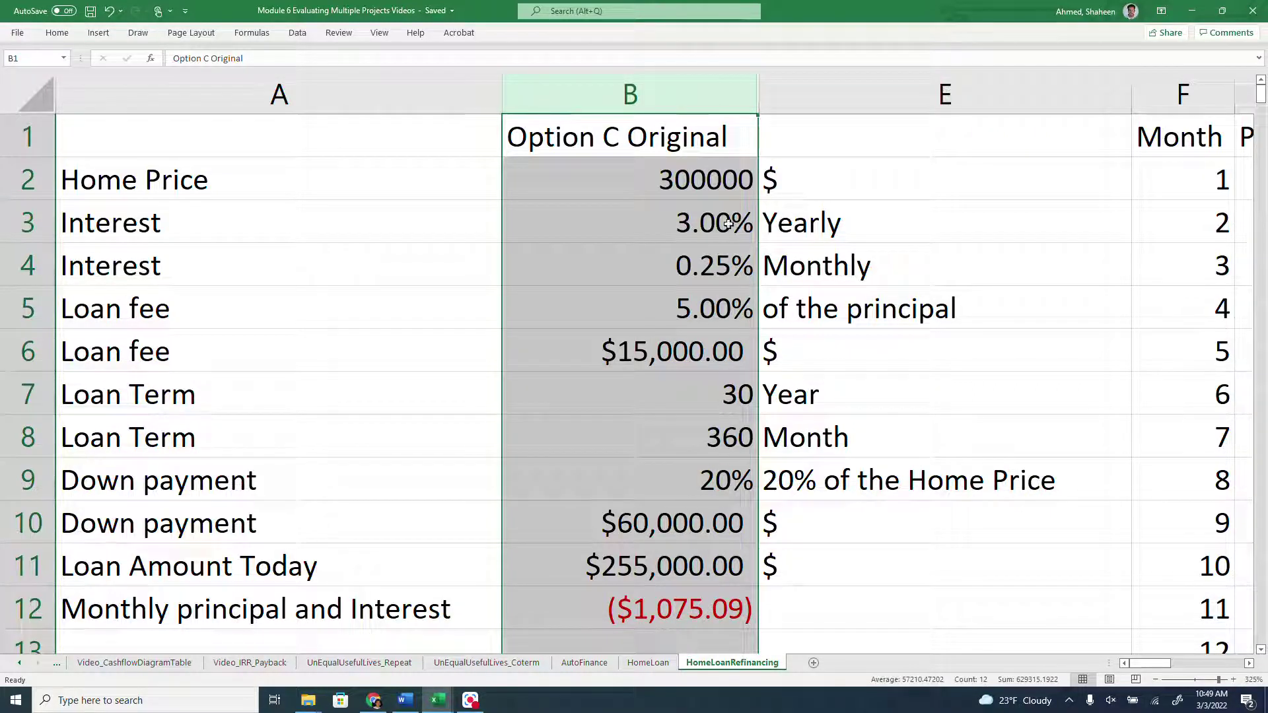
{"action": "left_click", "coordinate": [693, 172]}
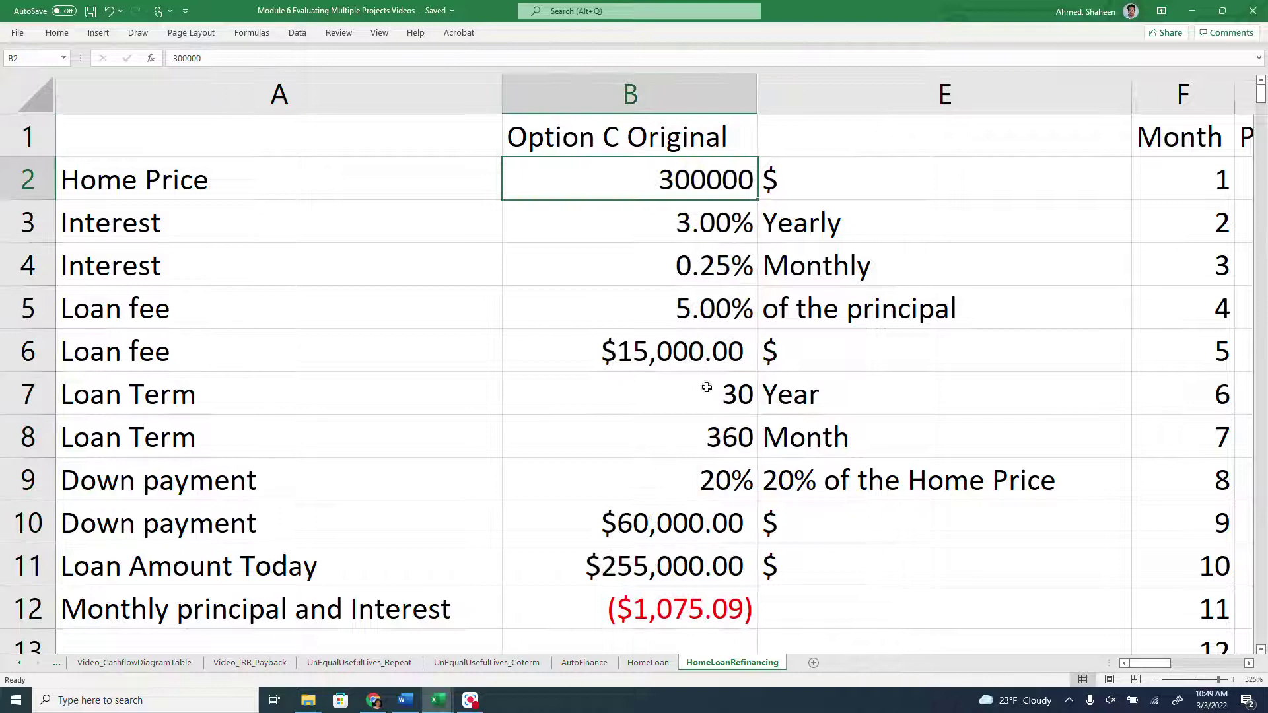
{"action": "left_click", "coordinate": [708, 473]}
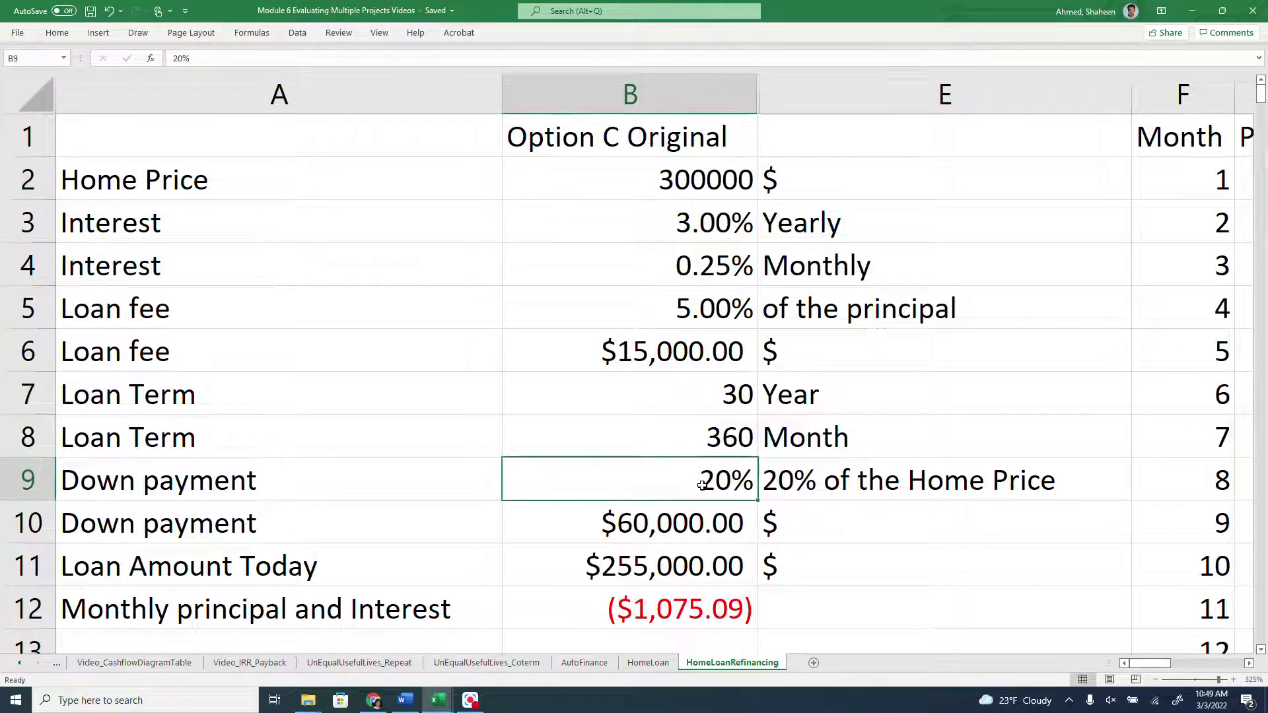
{"action": "left_click", "coordinate": [685, 91]}
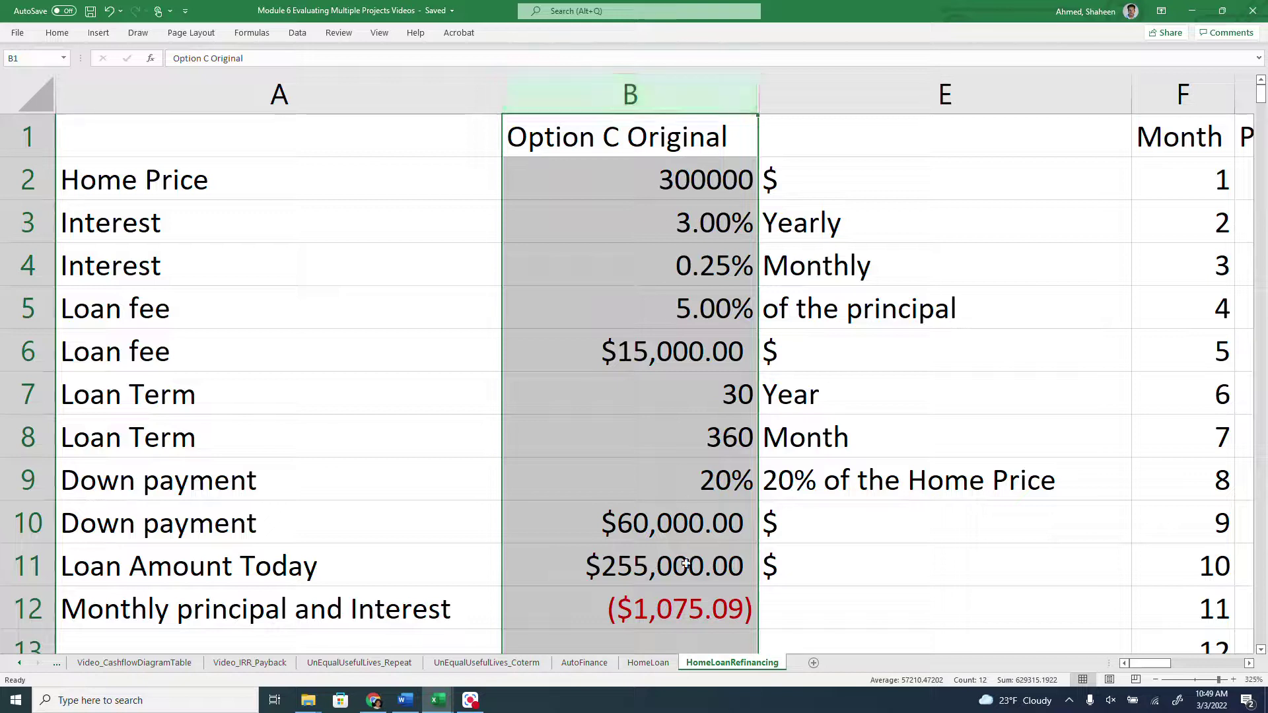
{"action": "double_click", "coordinate": [673, 615]}
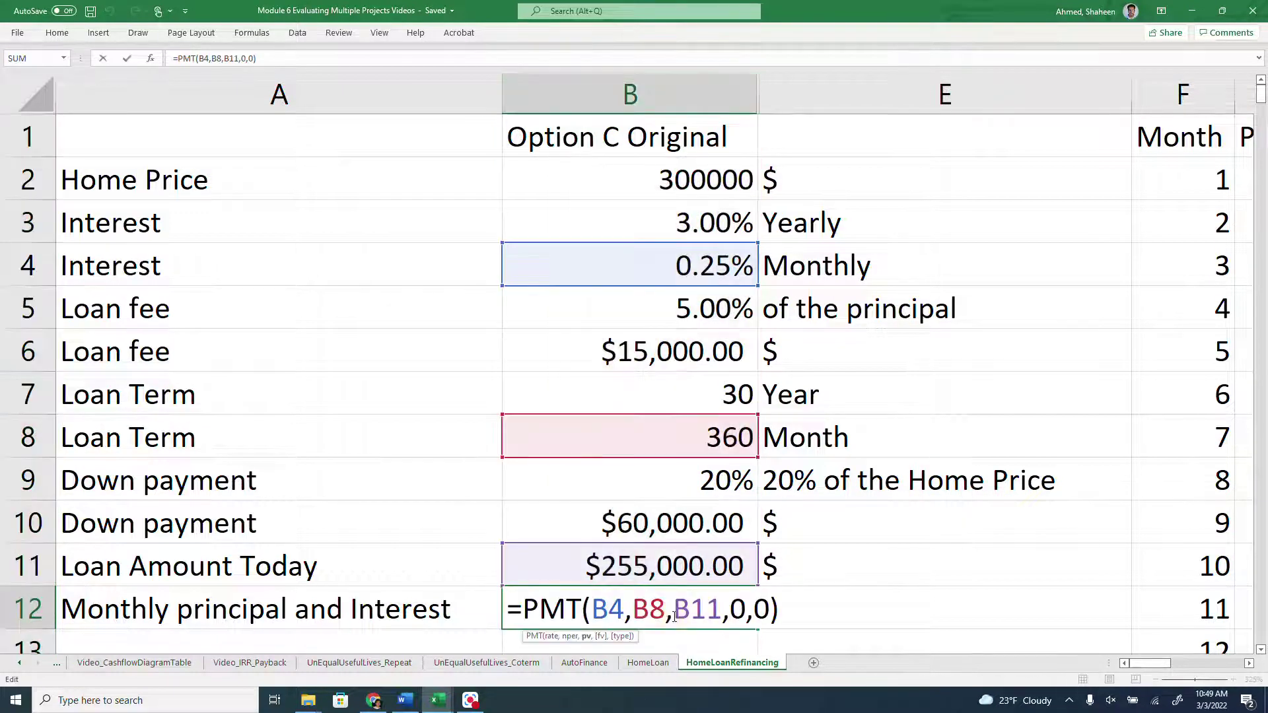
{"action": "key", "text": "Return"}
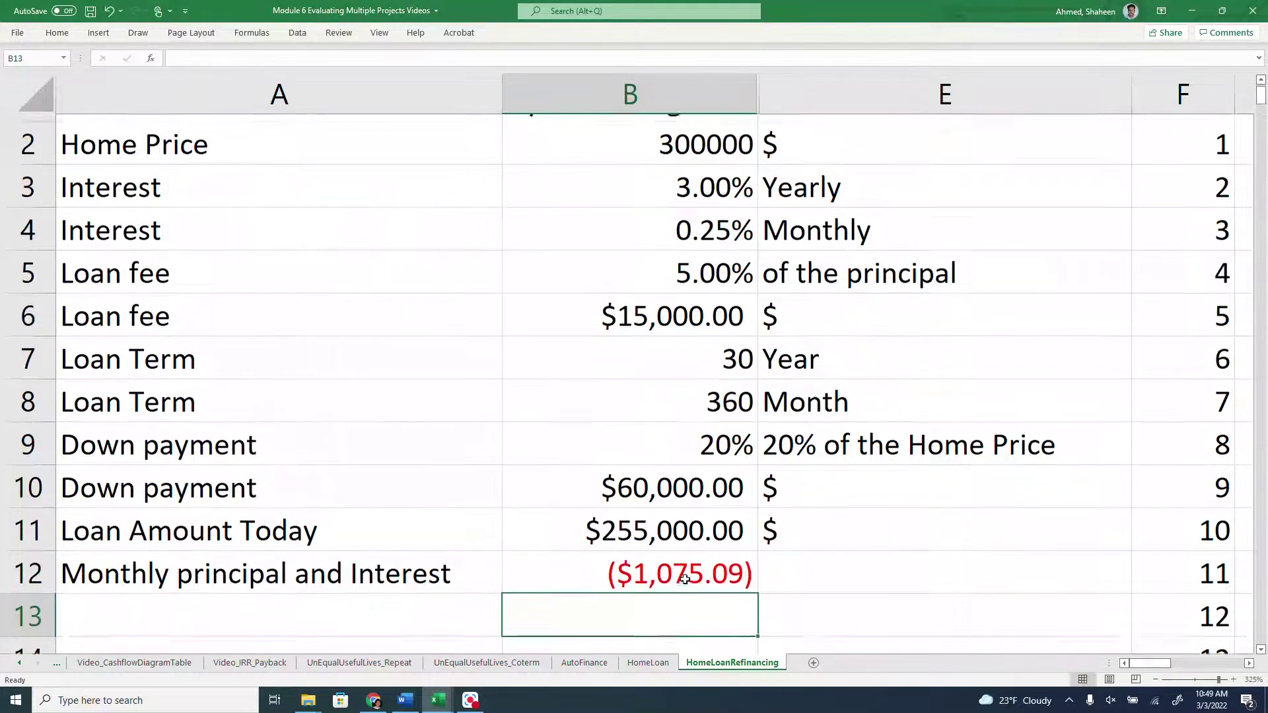
{"action": "scroll", "coordinate": [684, 579], "scroll_direction": "up", "scroll_amount": 1}
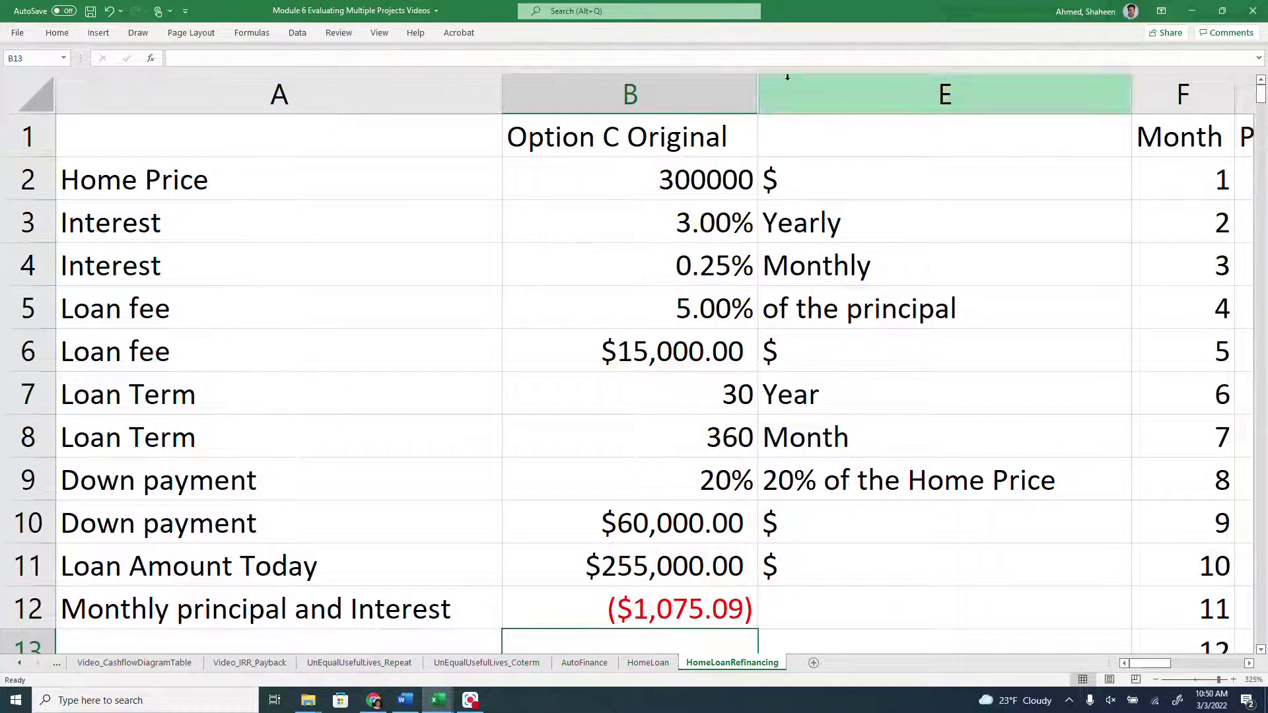
- Unhide the refinancing option columns C and D between columns B and E
{"action": "left_click", "coordinate": [787, 79]}
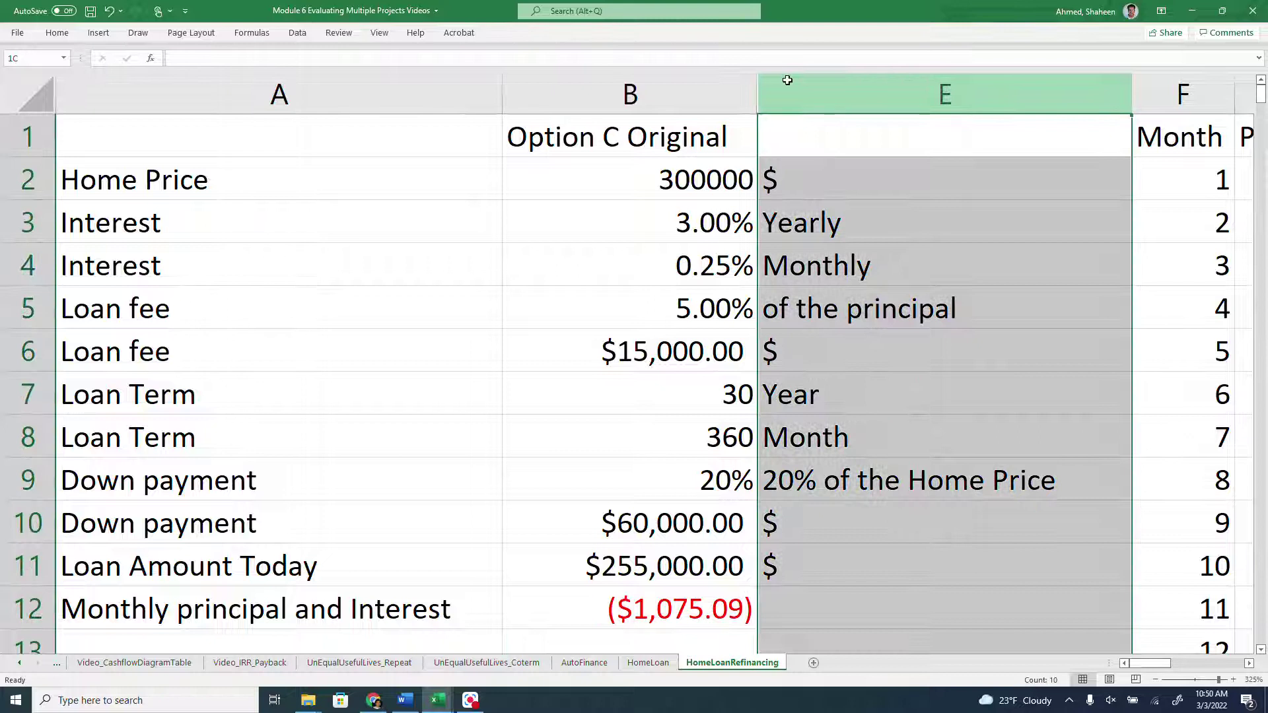
{"action": "left_click_drag", "start_coordinate": [787, 80], "coordinate": [660, 68]}
{"action": "right_click", "coordinate": [789, 100]}
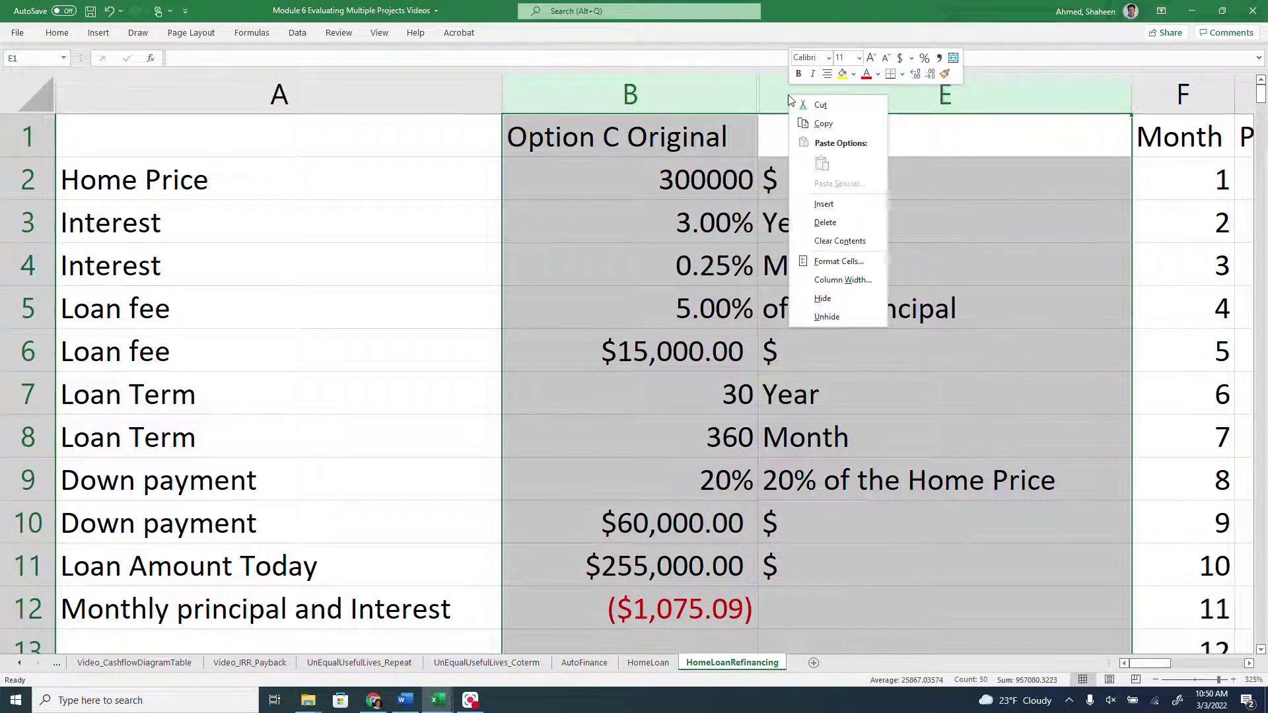
{"action": "left_click", "coordinate": [827, 317]}
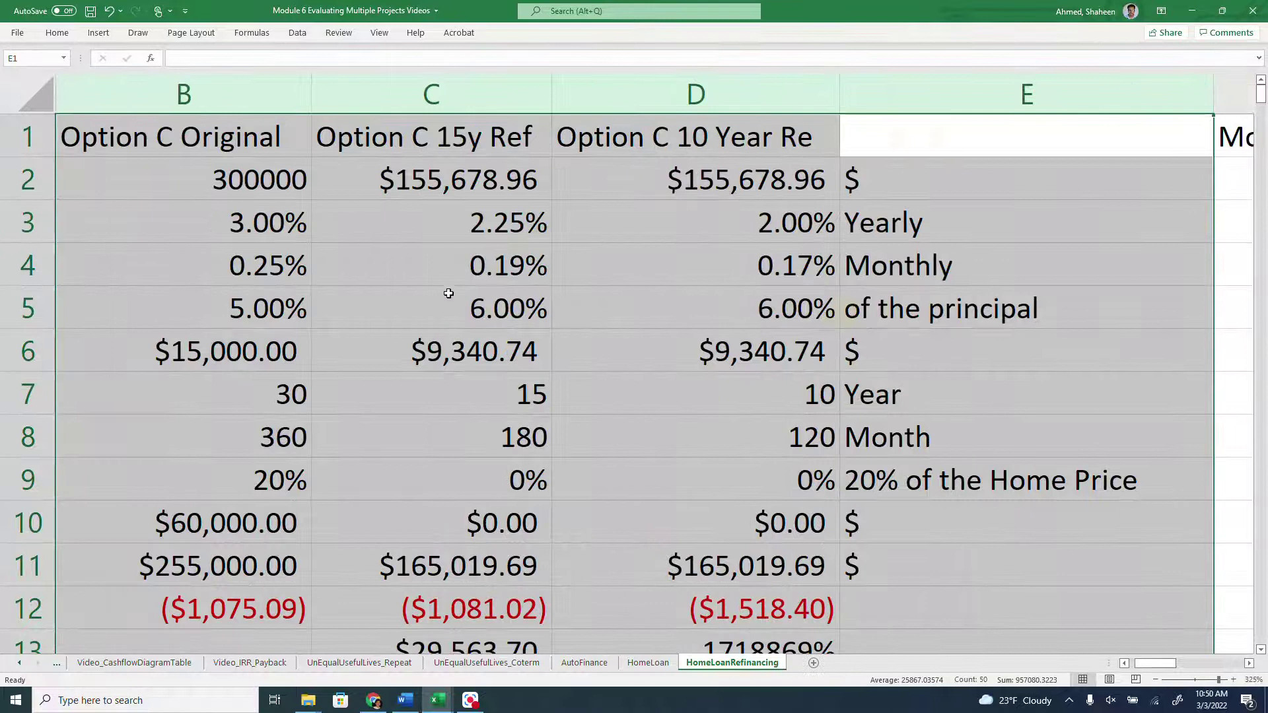
- Clear the contents of cells C13:E14 below the refinancing options' monthly payments
{"action": "left_click", "coordinate": [493, 368]}
{"action": "scroll", "coordinate": [639, 447], "scroll_direction": "down", "scroll_amount": 1}
{"action": "scroll", "coordinate": [557, 546], "scroll_direction": "up", "scroll_amount": 1}
{"action": "scroll", "coordinate": [455, 577], "scroll_direction": "down", "scroll_amount": 1}
{"action": "left_click_drag", "start_coordinate": [454, 517], "coordinate": [854, 566]}
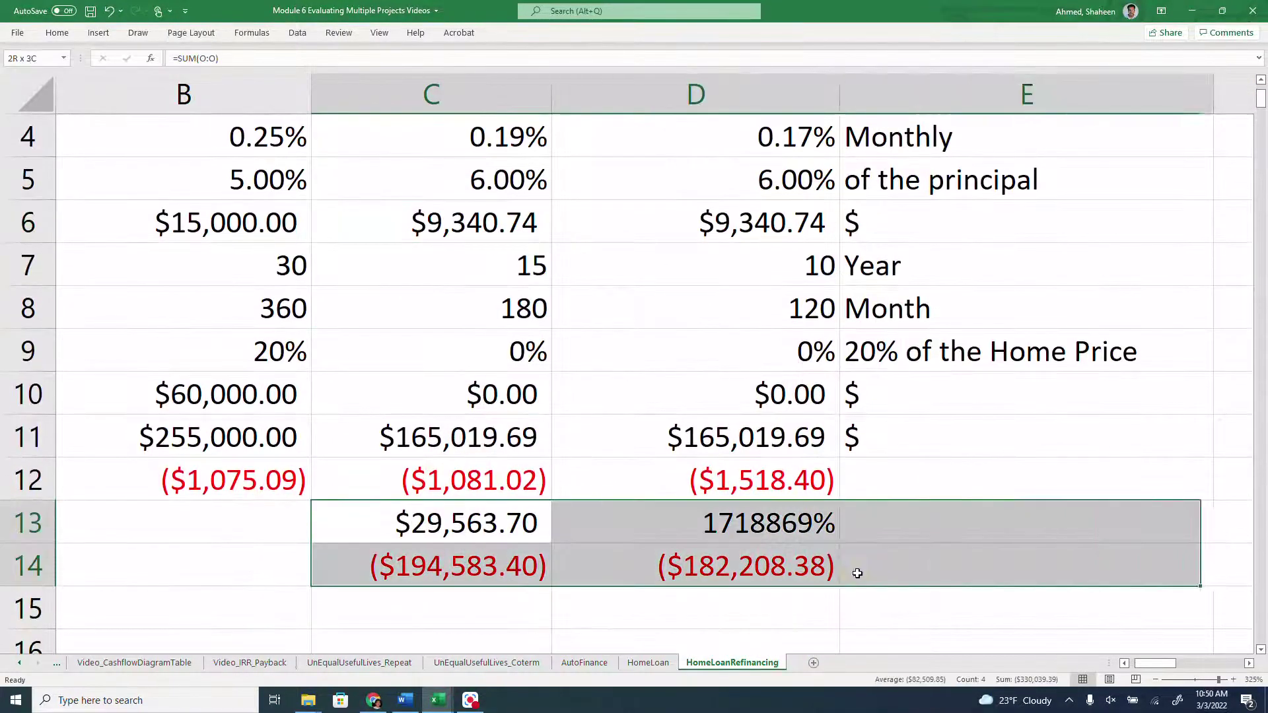
{"action": "key", "text": "Delete"}
{"action": "scroll", "coordinate": [594, 405], "scroll_direction": "up", "scroll_amount": 1}
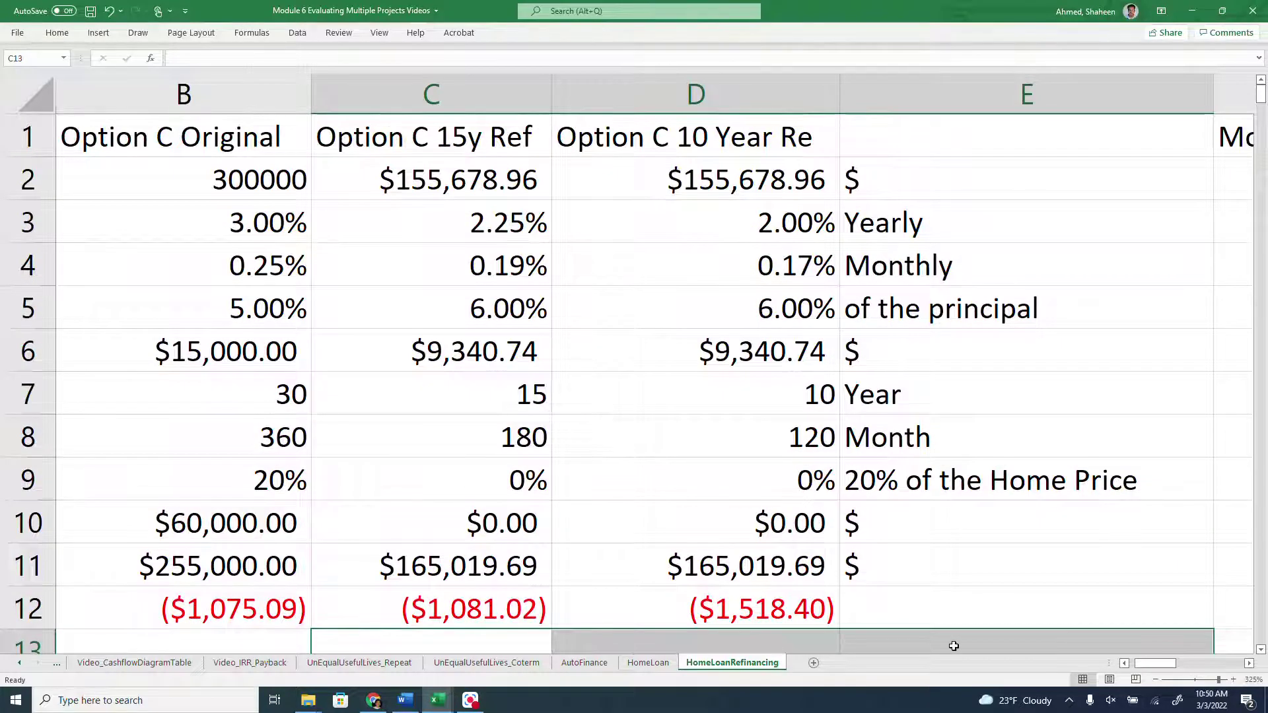
- Examine the three monthly amortization schedules in columns F:J, L:P and R:V beside the loan options
{"action": "scroll", "coordinate": [1028, 418], "scroll_direction": "left", "scroll_amount": 2}
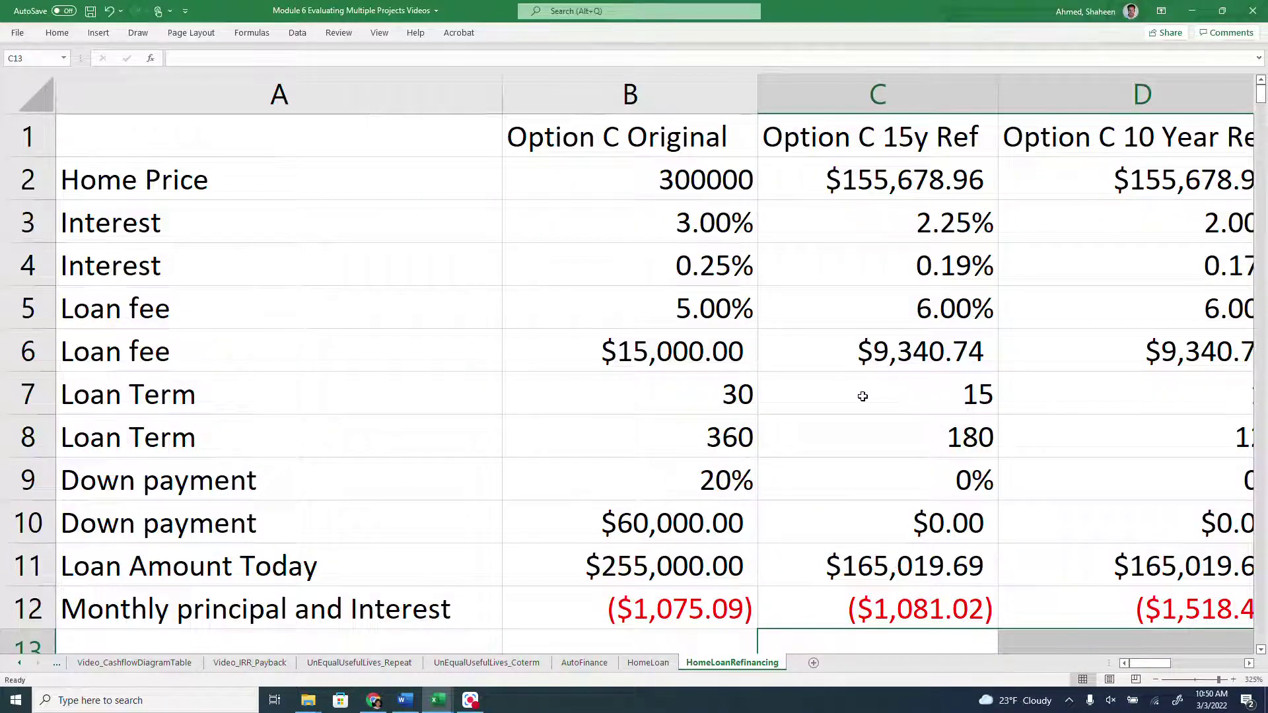
{"action": "scroll", "coordinate": [862, 396], "scroll_direction": "down", "scroll_amount": 2}
{"action": "key", "text": "shift+Right"}
{"action": "key", "text": "shift+Right"}
{"action": "key", "text": "shift+Down"}
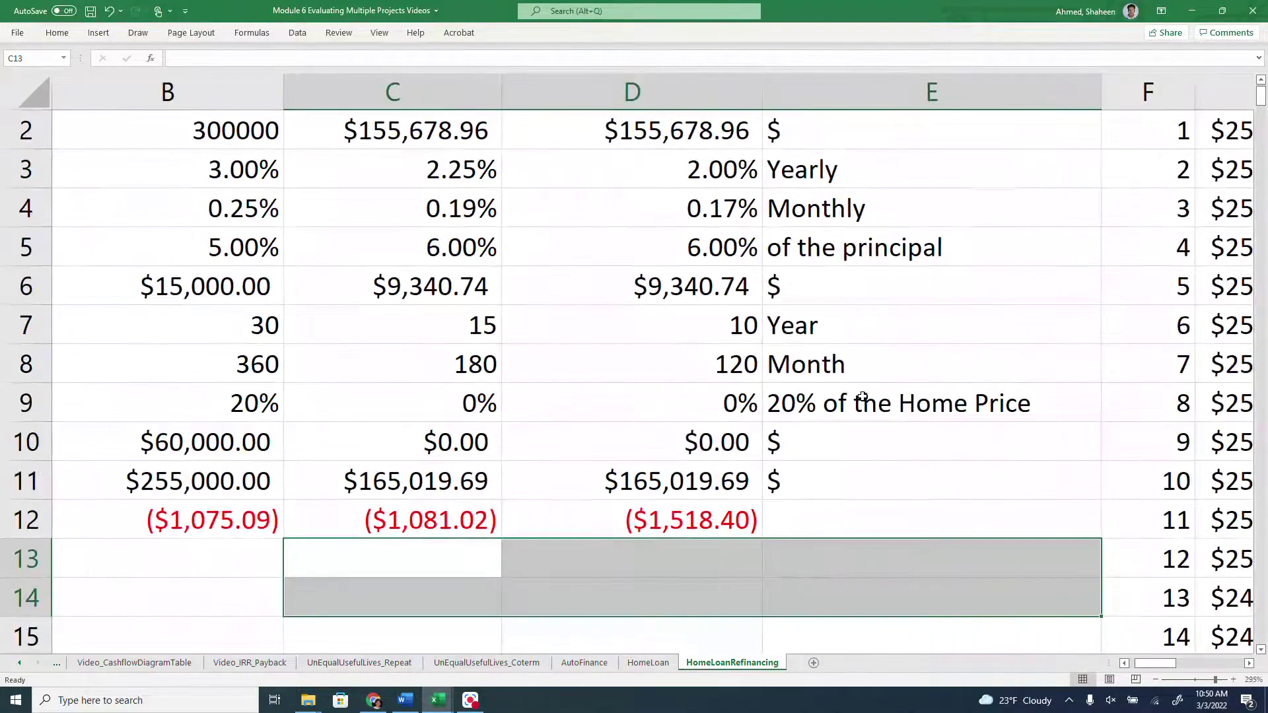
{"action": "scroll", "coordinate": [636, 381], "scroll_direction": "up", "scroll_amount": 1}
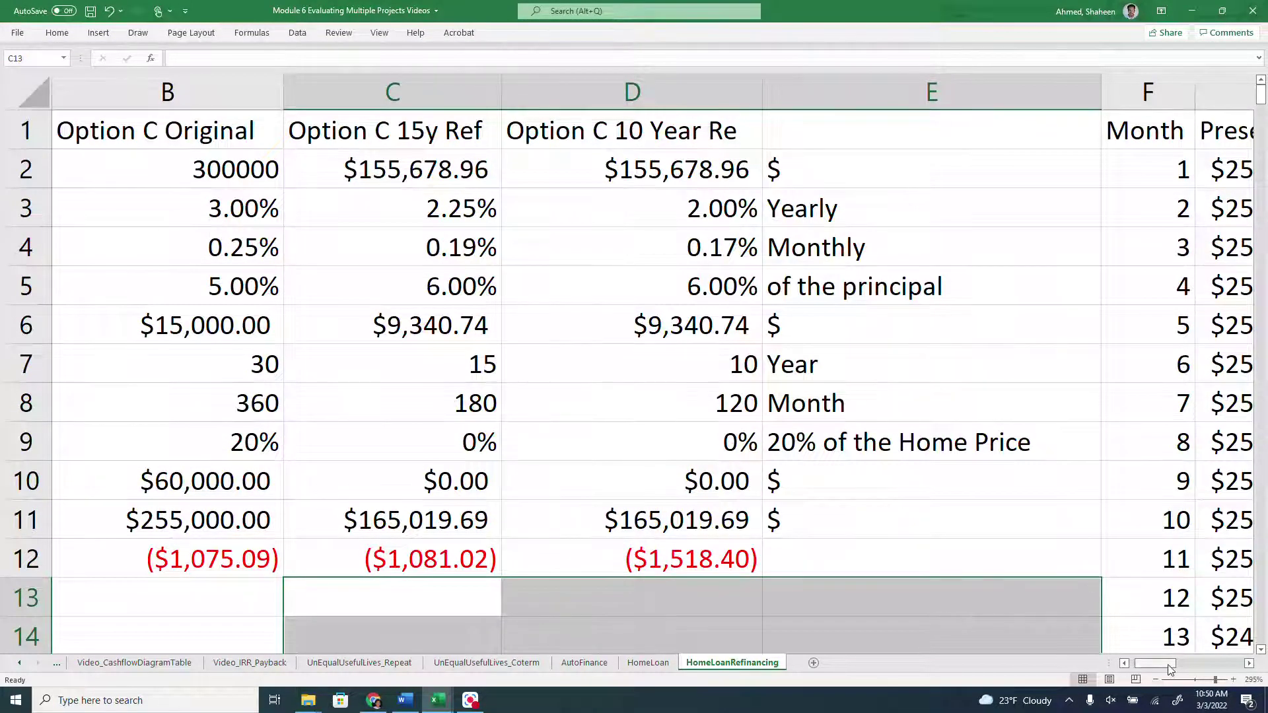
{"action": "left_click", "coordinate": [1166, 501]}
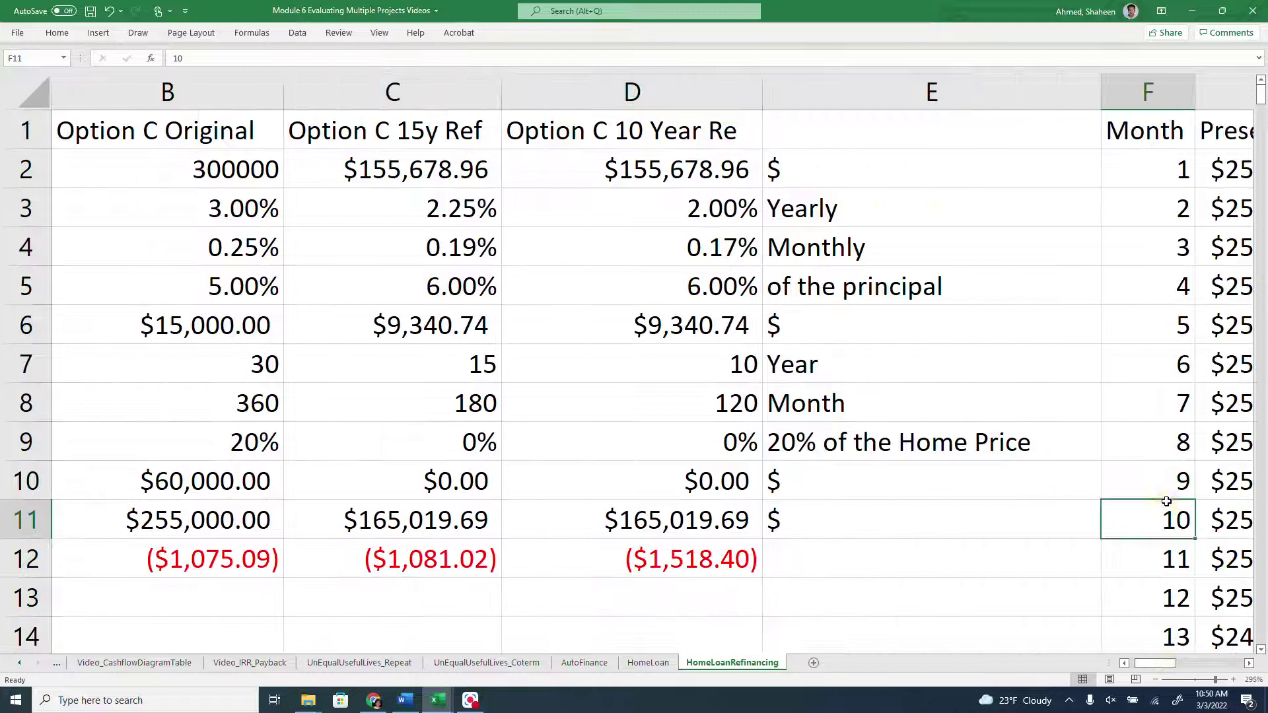
{"action": "scroll", "coordinate": [1166, 502], "scroll_direction": "down", "scroll_amount": 4}
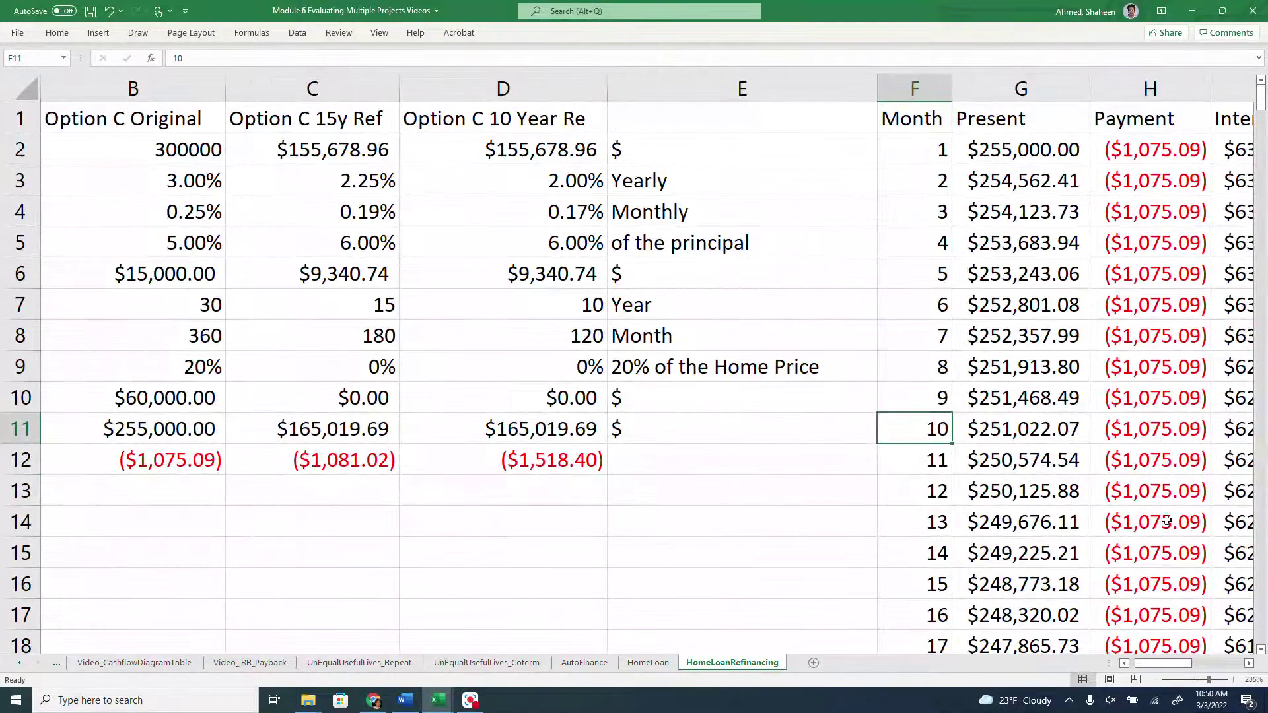
{"action": "left_click_drag", "start_coordinate": [1173, 663], "coordinate": [1185, 663]}
{"action": "left_click_drag", "start_coordinate": [560, 89], "coordinate": [1017, 88]}
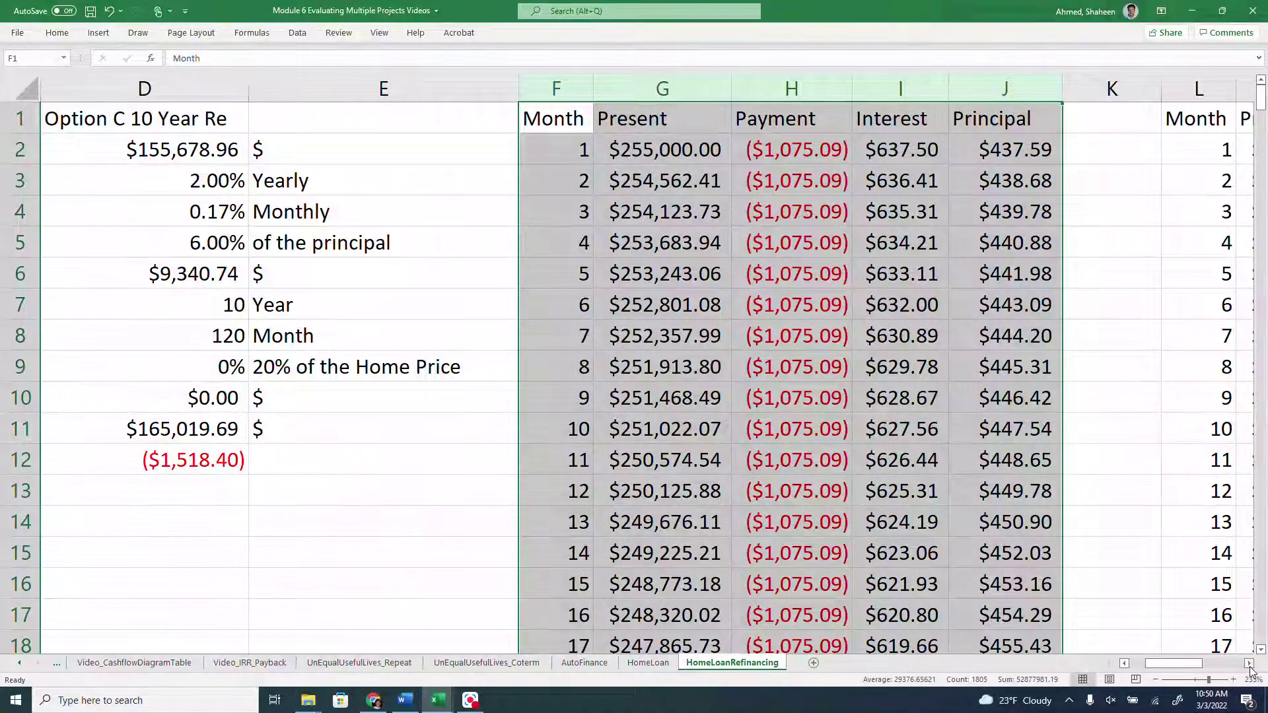
{"action": "left_click", "coordinate": [1248, 664]}
{"action": "left_click_drag", "start_coordinate": [647, 88], "coordinate": [1122, 88]}
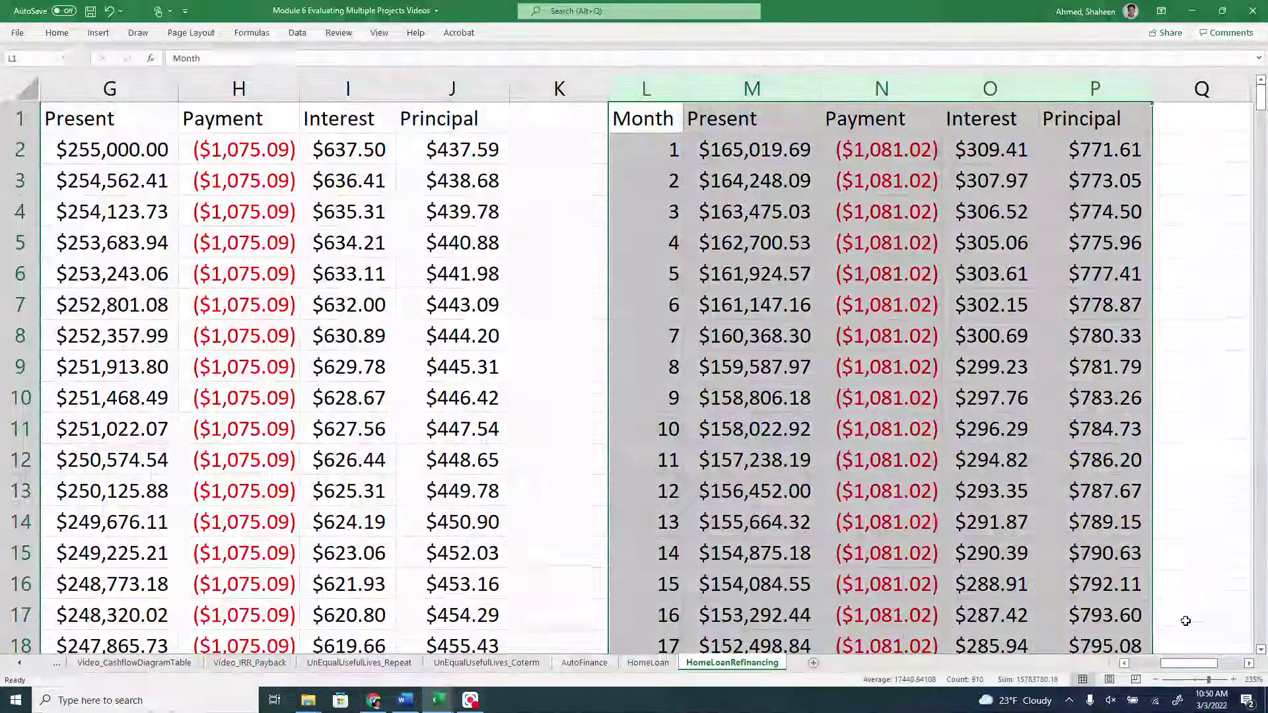
{"action": "left_click_drag", "start_coordinate": [1192, 664], "coordinate": [1218, 671]}
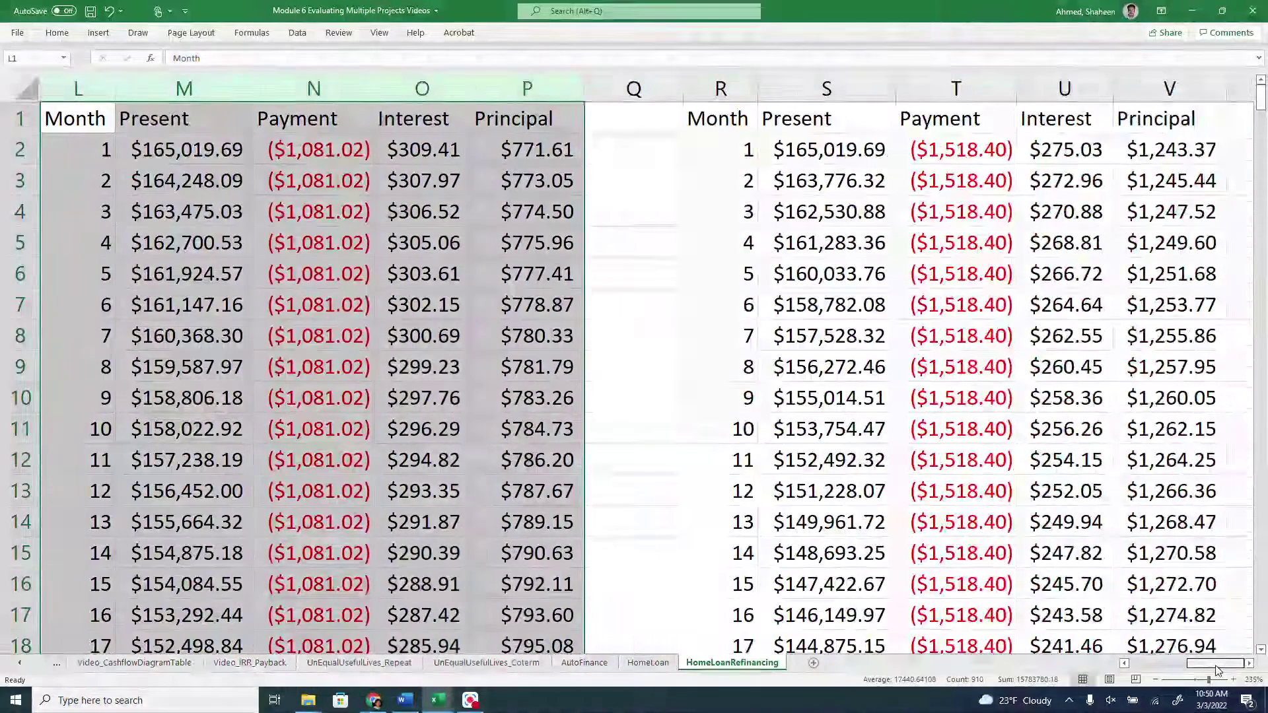
{"action": "left_click_drag", "start_coordinate": [725, 87], "coordinate": [1154, 96]}
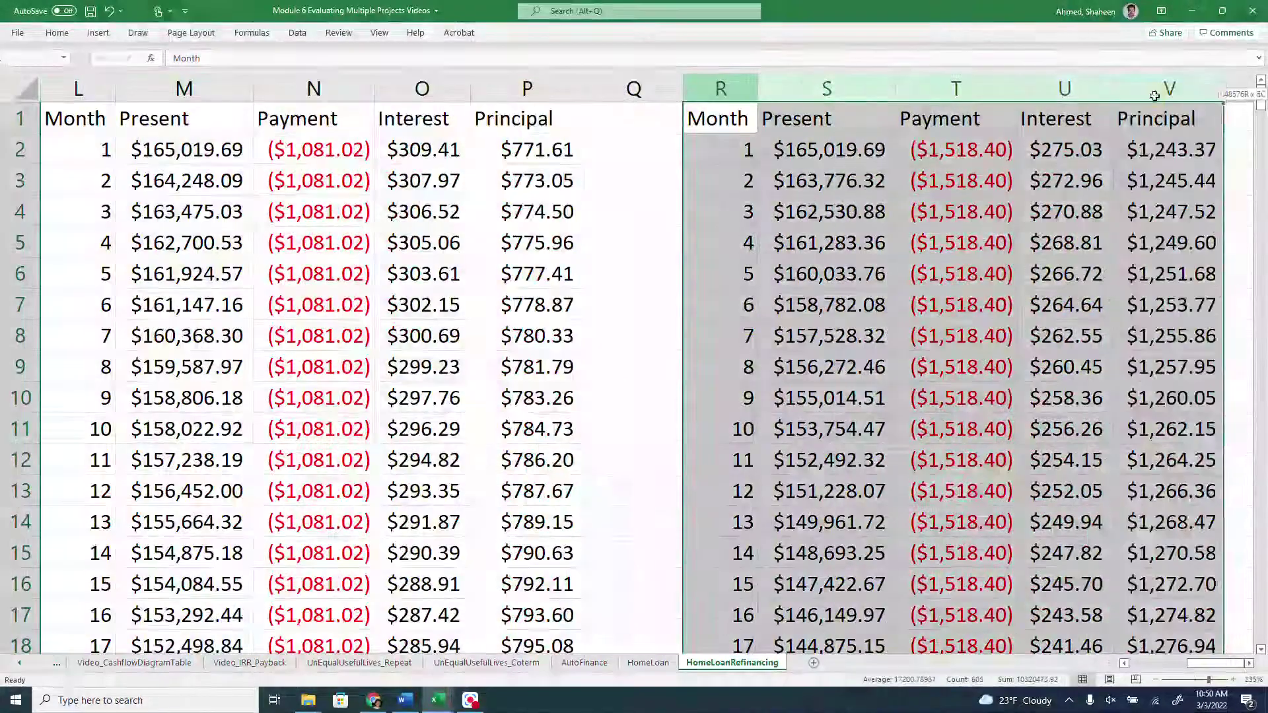
{"action": "left_click_drag", "start_coordinate": [1212, 666], "coordinate": [1178, 663]}
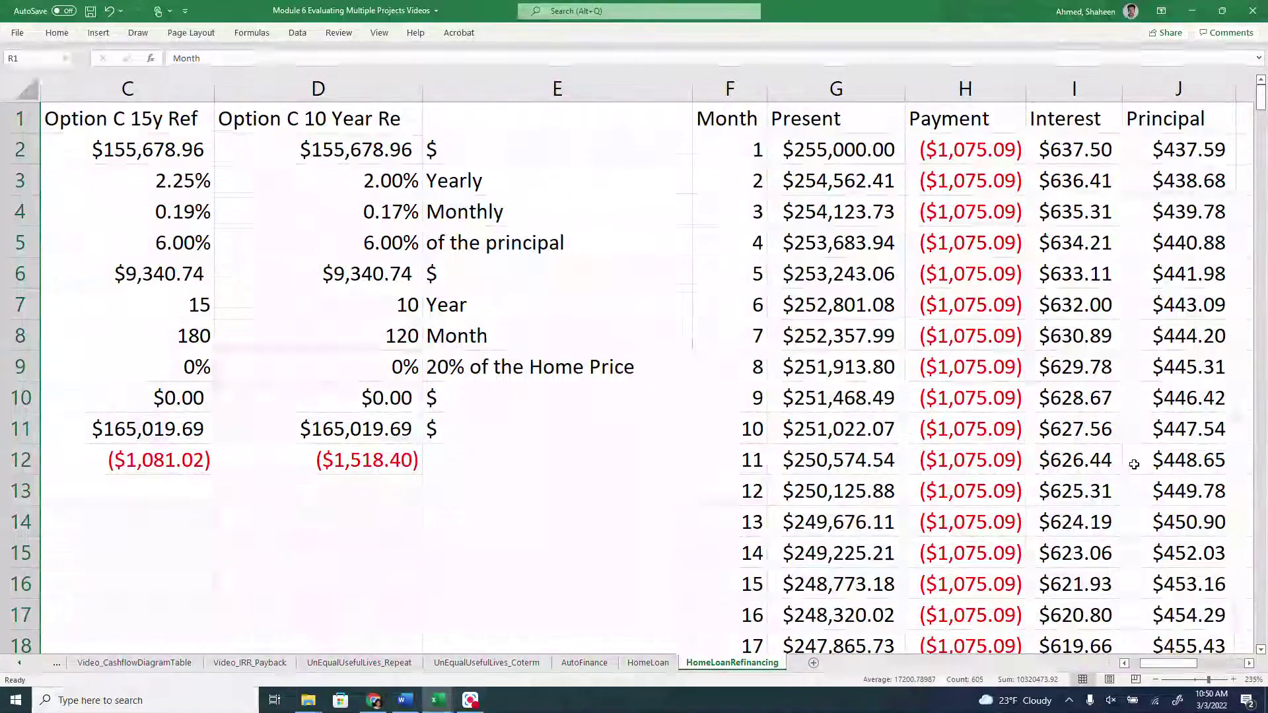
- Examine the original loan's schedule in columns F:J through month 180 and inspect the month 181 balance in G182
{"action": "left_click_drag", "start_coordinate": [730, 92], "coordinate": [1179, 90]}
{"action": "scroll", "coordinate": [912, 298], "scroll_direction": "down", "scroll_amount": 8}
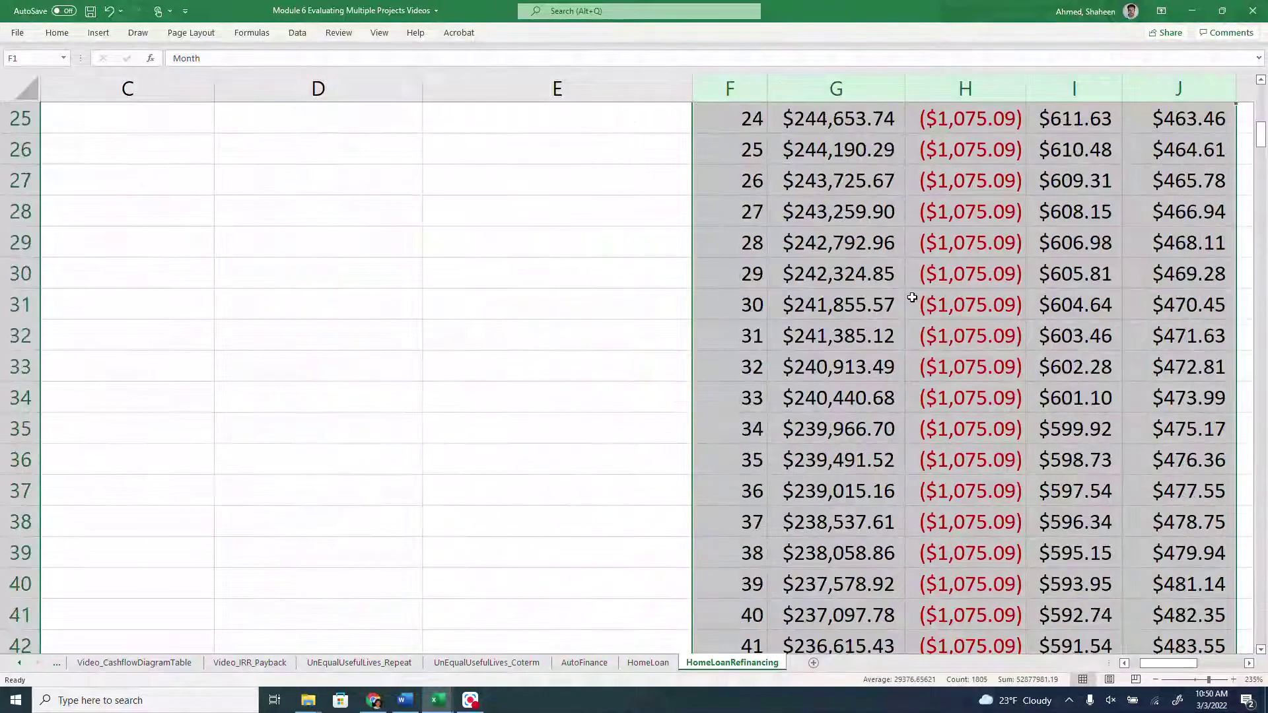
{"action": "scroll", "coordinate": [912, 298], "scroll_direction": "down", "scroll_amount": 20}
{"action": "scroll", "coordinate": [912, 298], "scroll_direction": "down", "scroll_amount": 10}
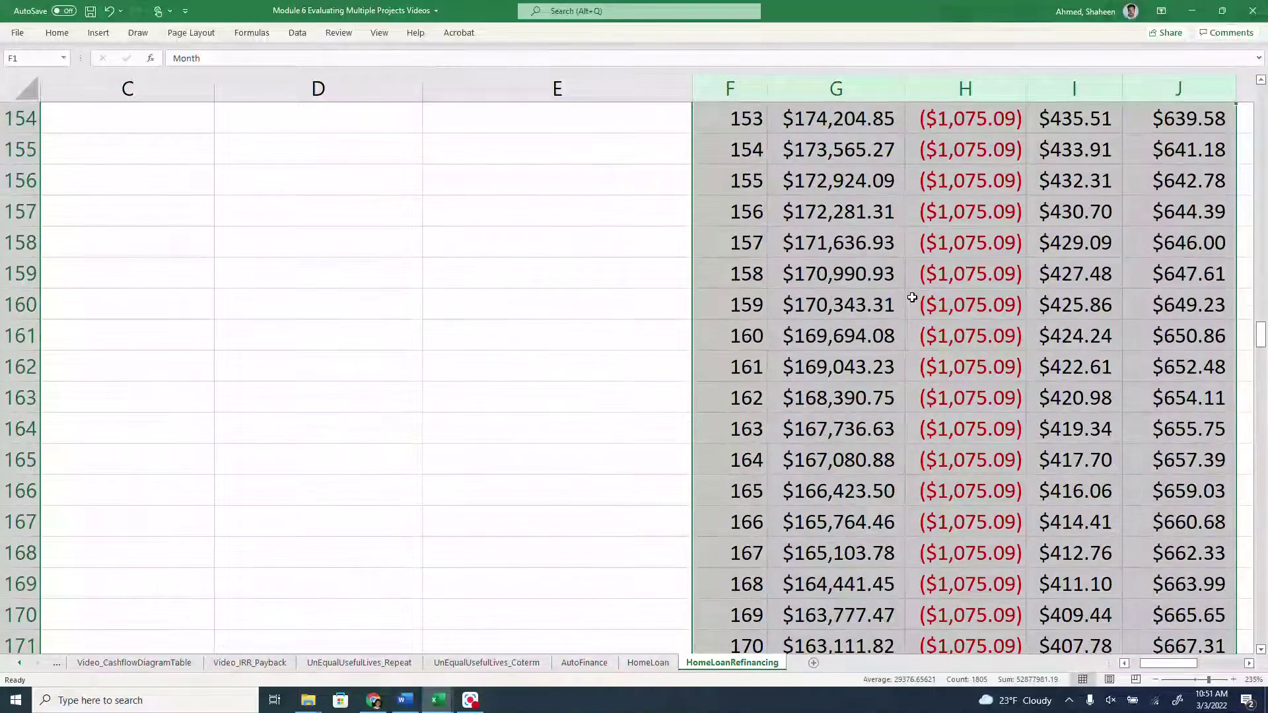
{"action": "scroll", "coordinate": [912, 297], "scroll_direction": "down", "scroll_amount": 6}
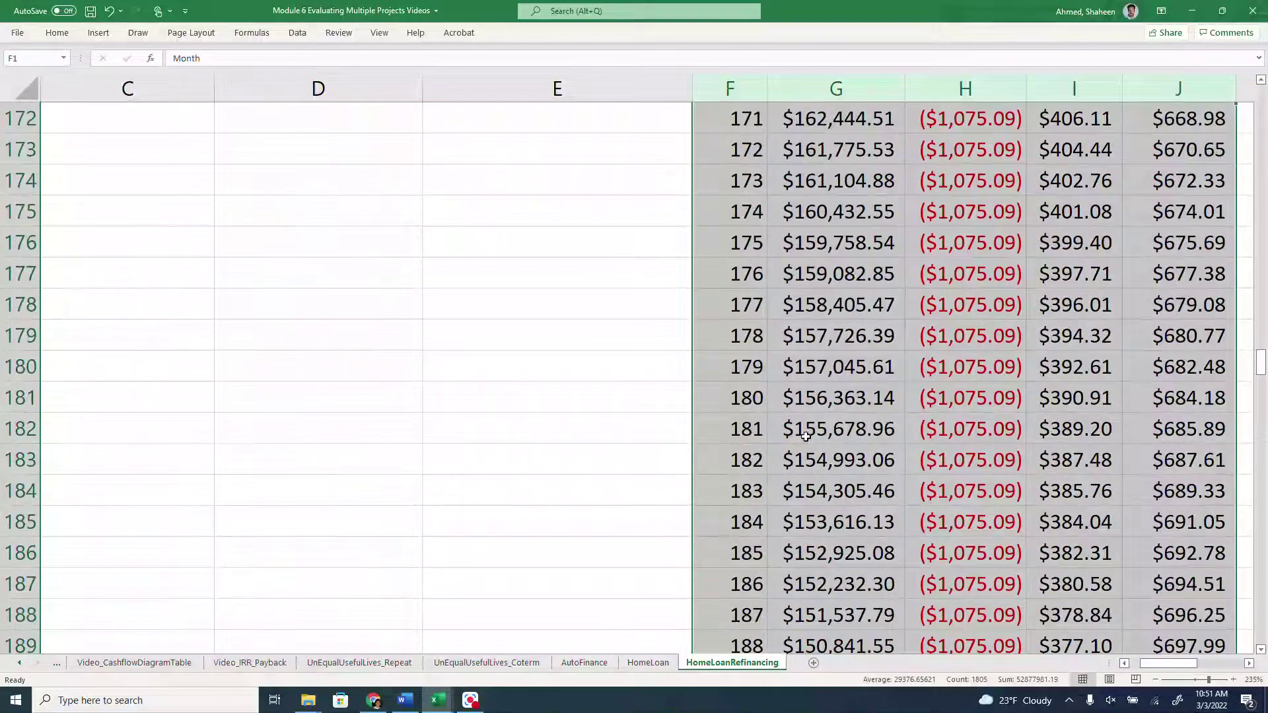
{"action": "left_click", "coordinate": [808, 456]}
{"action": "left_click", "coordinate": [812, 433]}
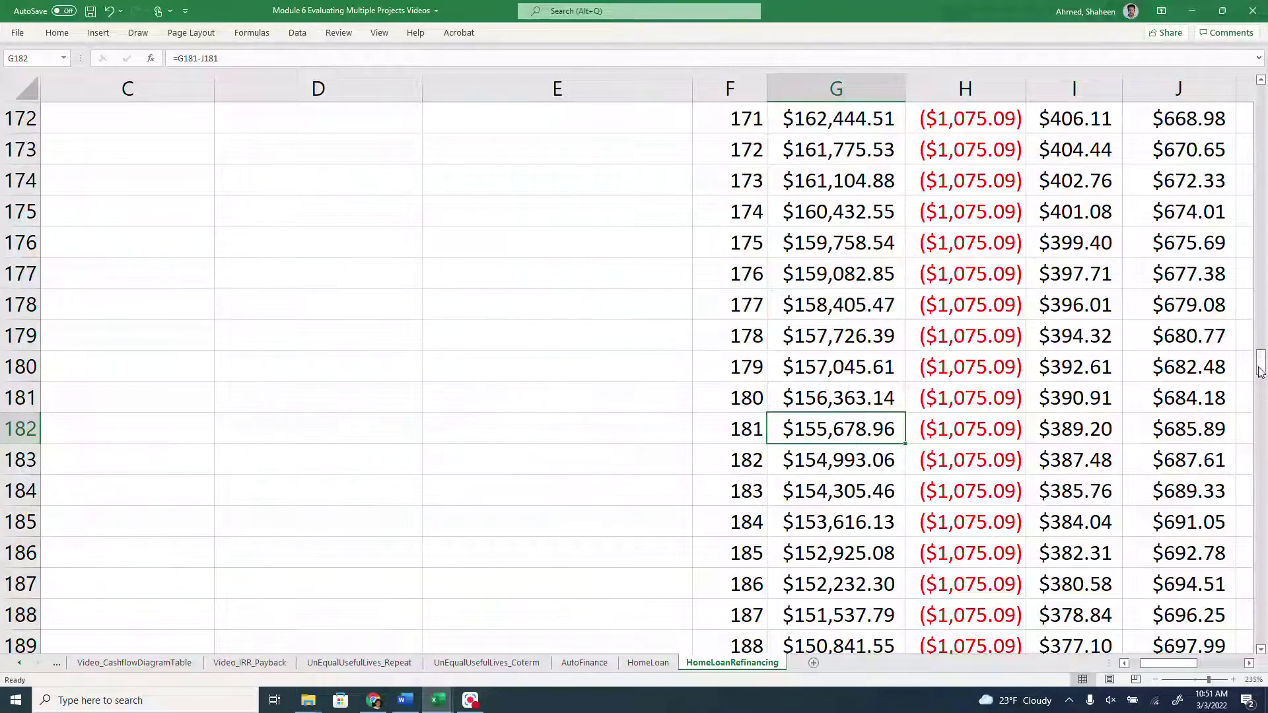
{"action": "left_click_drag", "start_coordinate": [733, 398], "coordinate": [1182, 237]}
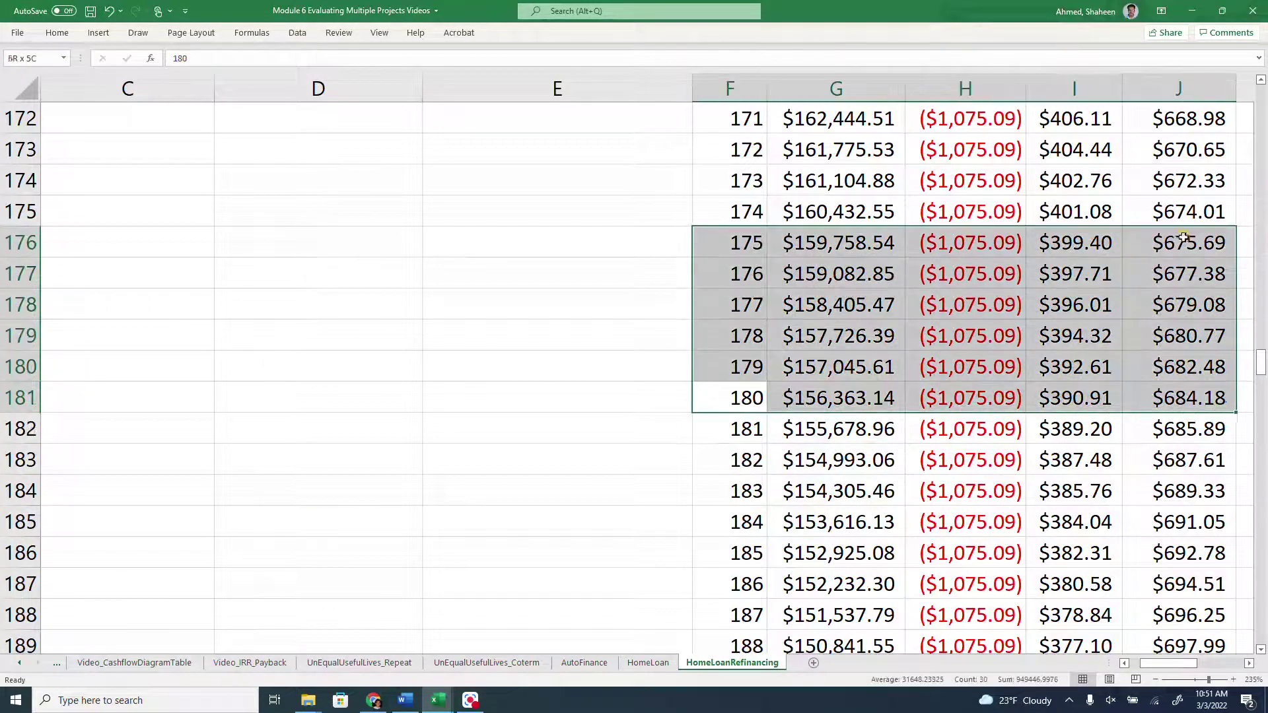
- Compare the starting amounts of the 15-year and 10-year refinancing options in C2 and D2
{"action": "left_click_drag", "start_coordinate": [1260, 363], "coordinate": [1194, 64]}
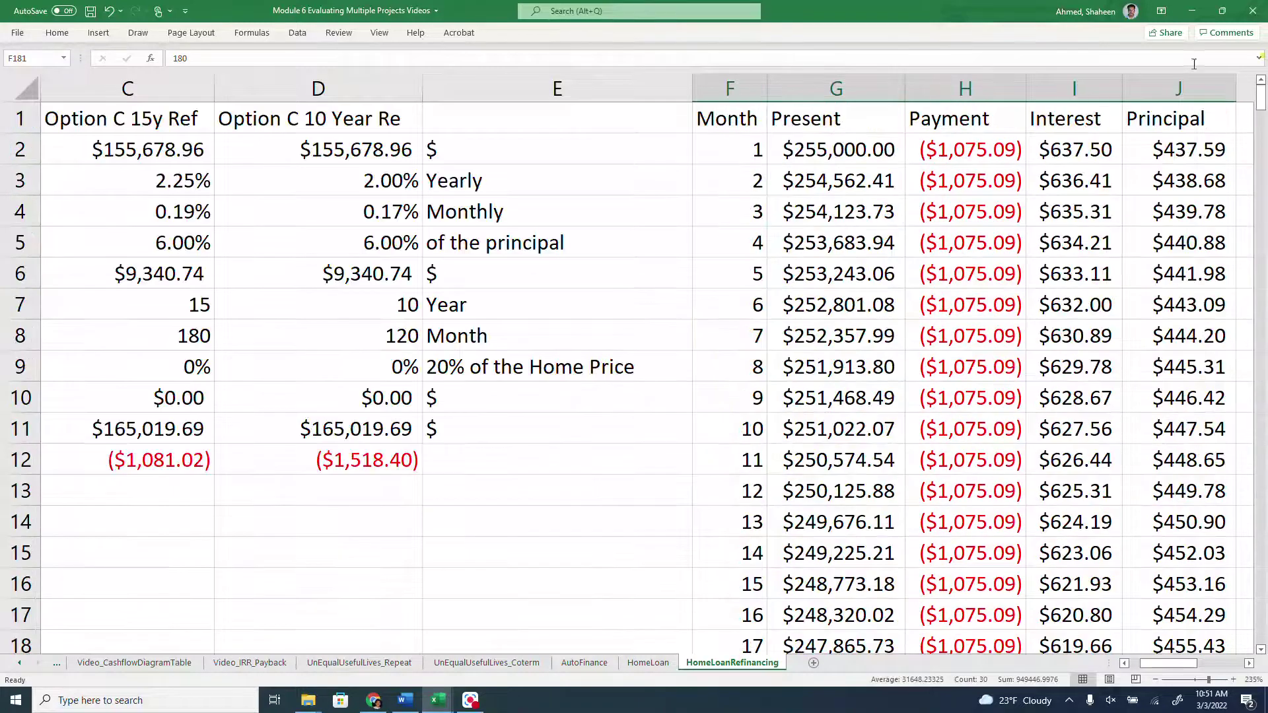
{"action": "left_click", "coordinate": [165, 156]}
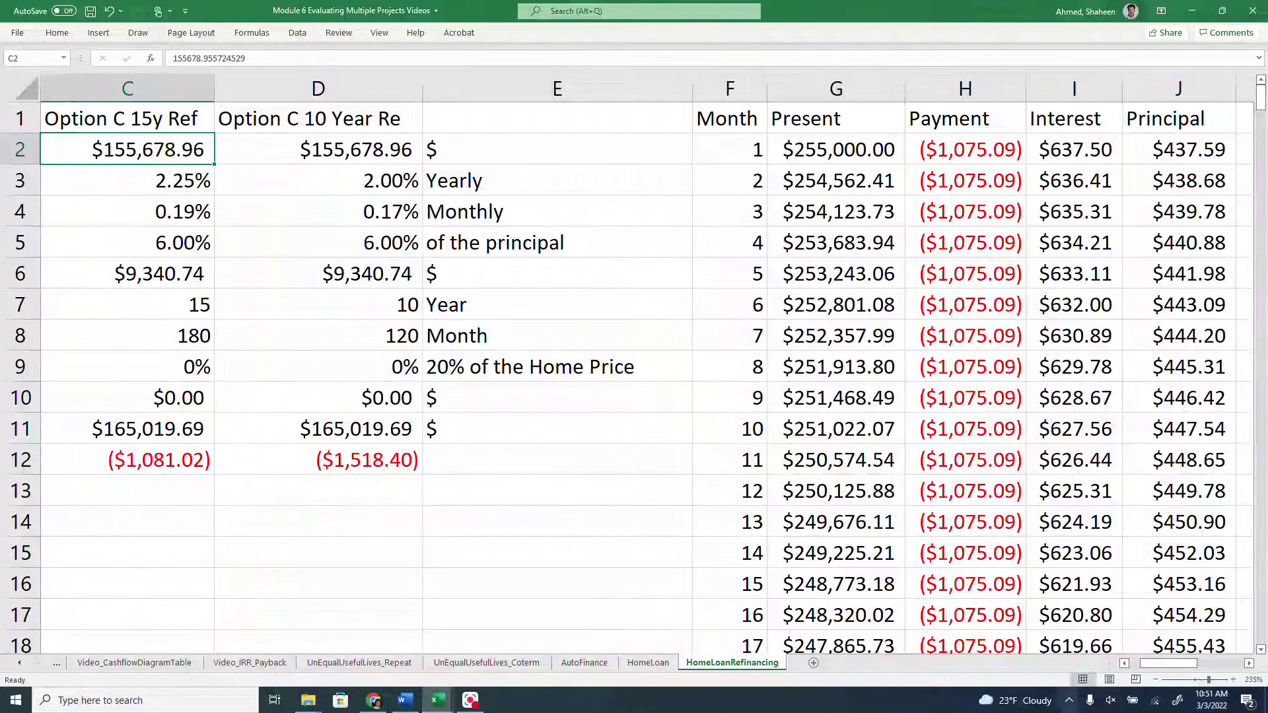
{"action": "scroll", "coordinate": [263, 176], "scroll_direction": "left", "scroll_amount": 2}
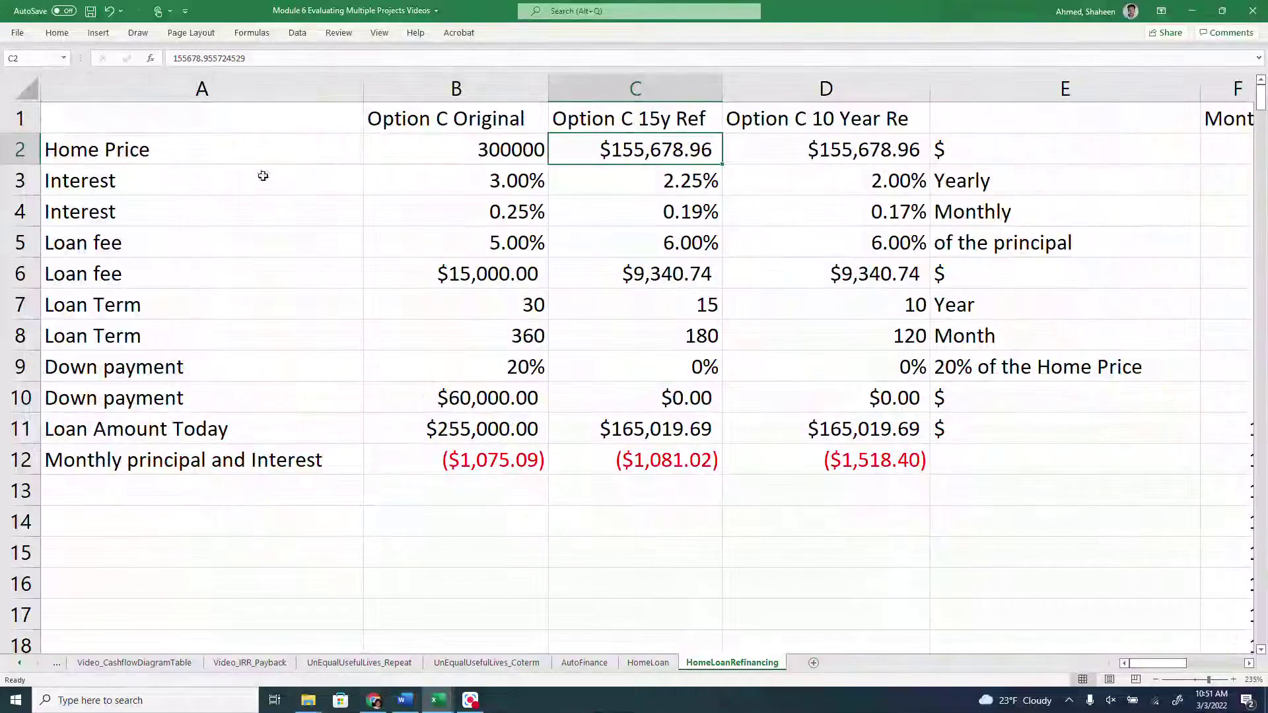
{"action": "left_click", "coordinate": [646, 144]}
{"action": "left_click", "coordinate": [815, 141]}
{"action": "left_click", "coordinate": [667, 149]}
{"action": "left_click", "coordinate": [856, 146]}
{"action": "left_click", "coordinate": [690, 156]}
{"action": "left_click", "coordinate": [857, 149]}
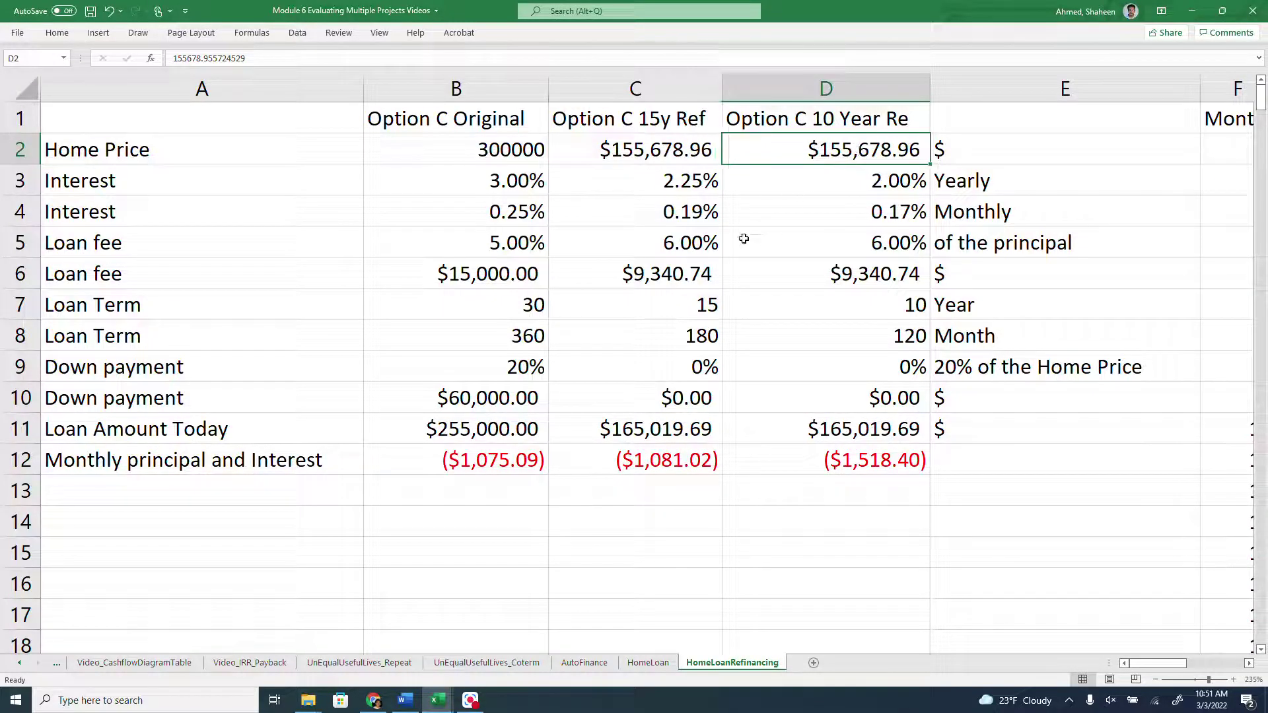
- Inspect the 15-year refinancing option's loan fee percentage in C5 and the fee formula in C6
{"action": "double_click", "coordinate": [673, 247]}
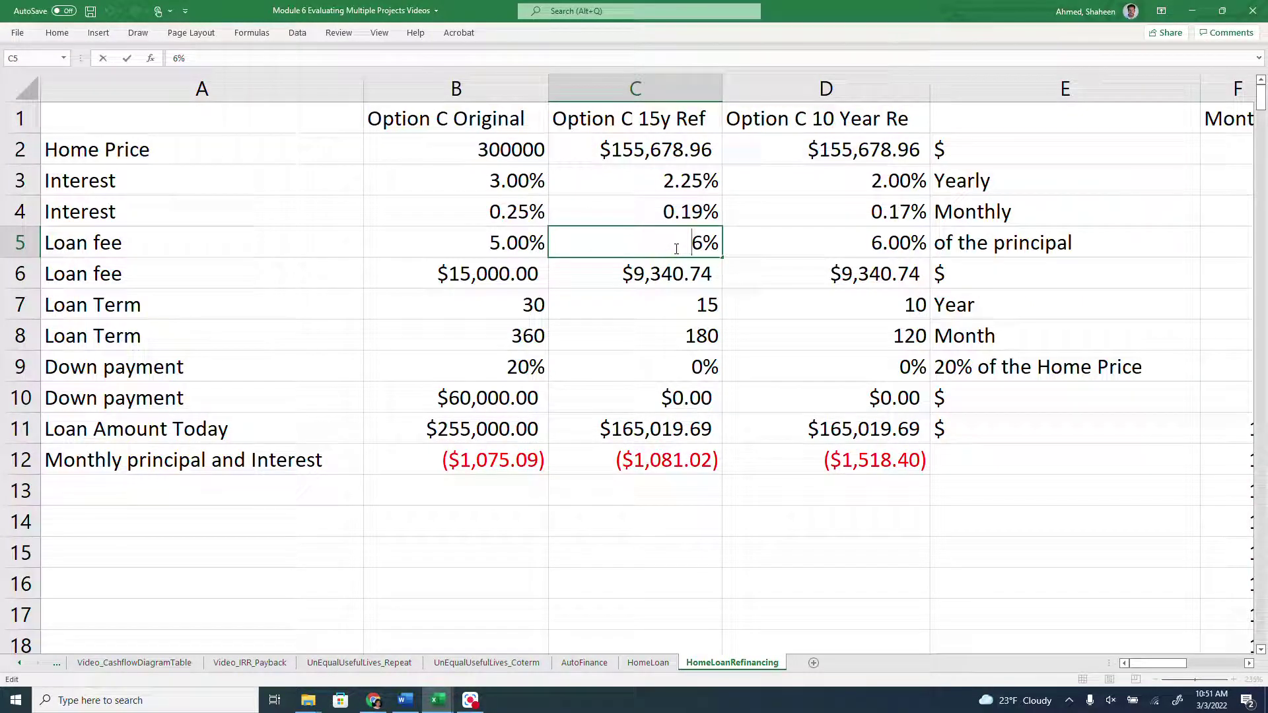
{"action": "key", "text": "Return"}
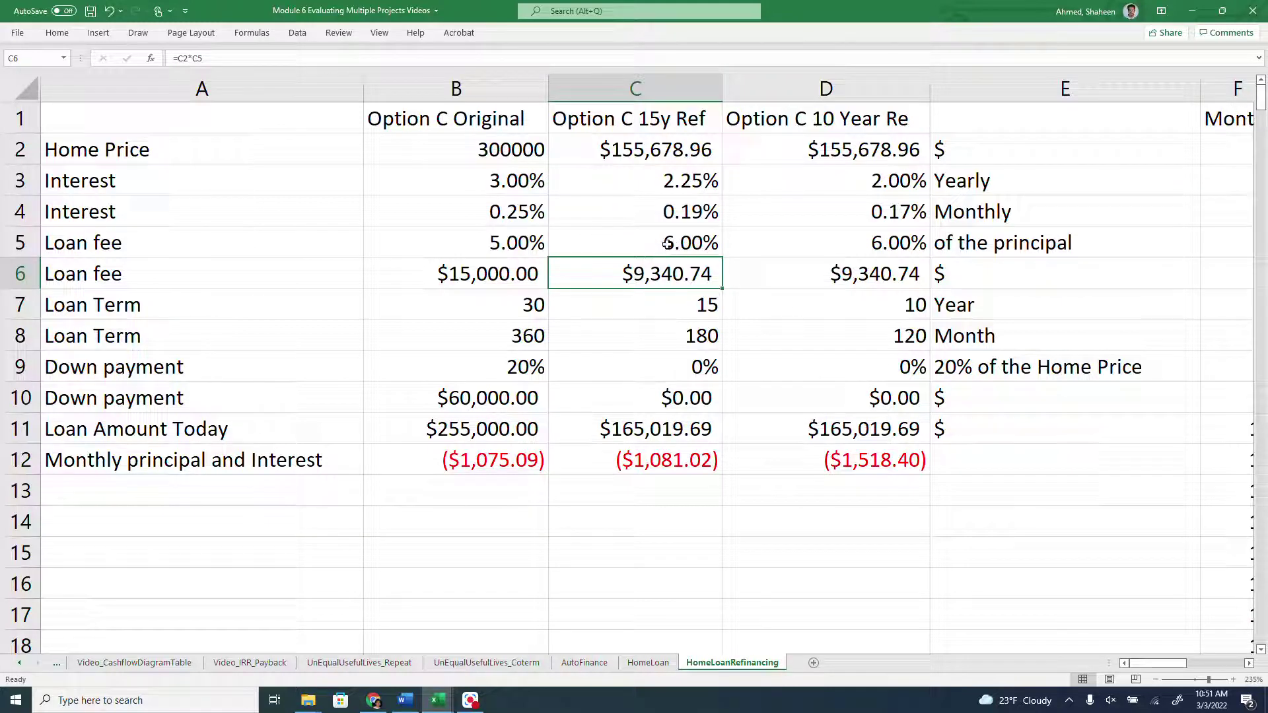
{"action": "left_click", "coordinate": [680, 155]}
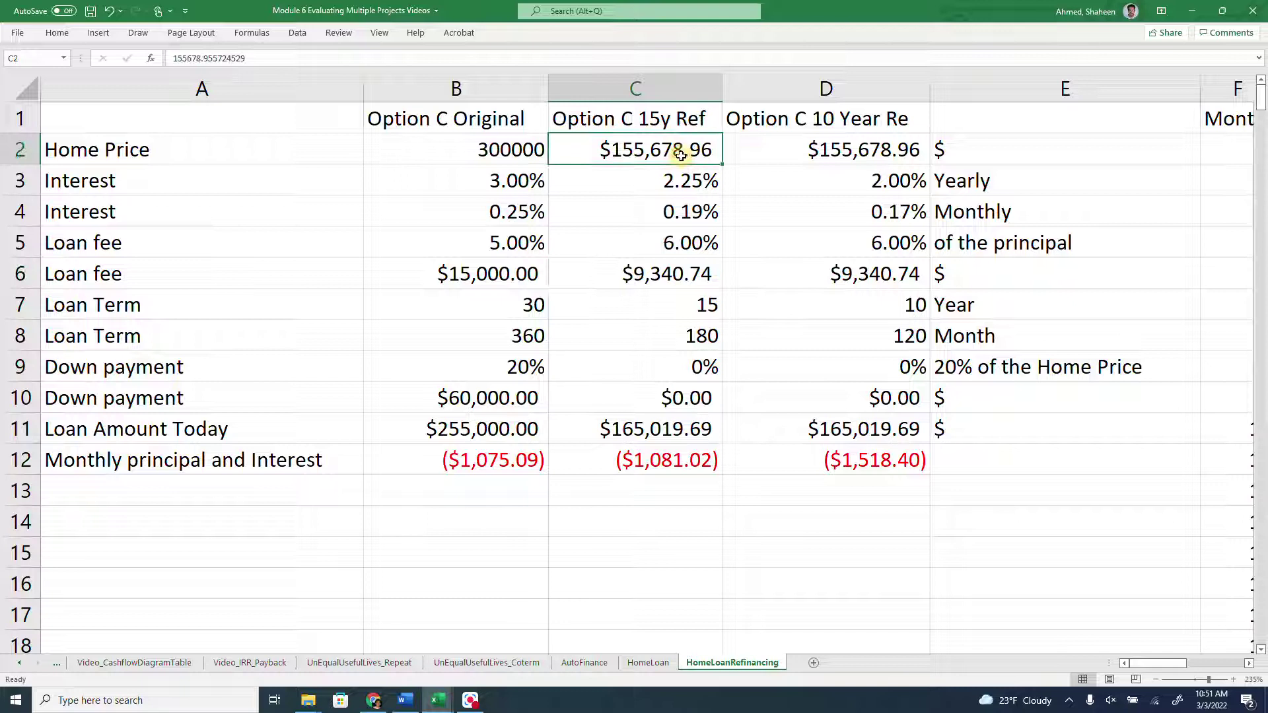
{"action": "double_click", "coordinate": [652, 282]}
{"action": "key", "text": "Return"}
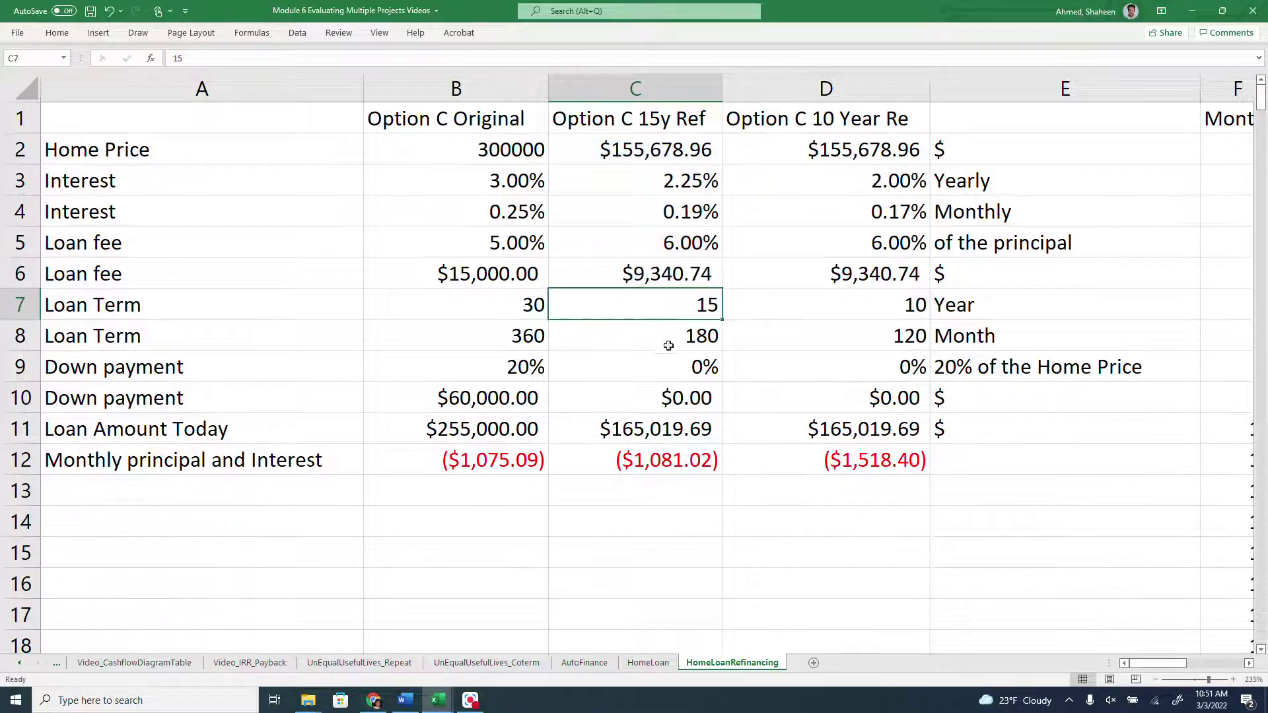
- Inspect the 15-year option's down payment in C9:C10 and its loan amount formula in C11 against the home prices in B2 and C2
{"action": "left_click_drag", "start_coordinate": [691, 364], "coordinate": [690, 394]}
{"action": "left_click", "coordinate": [507, 149]}
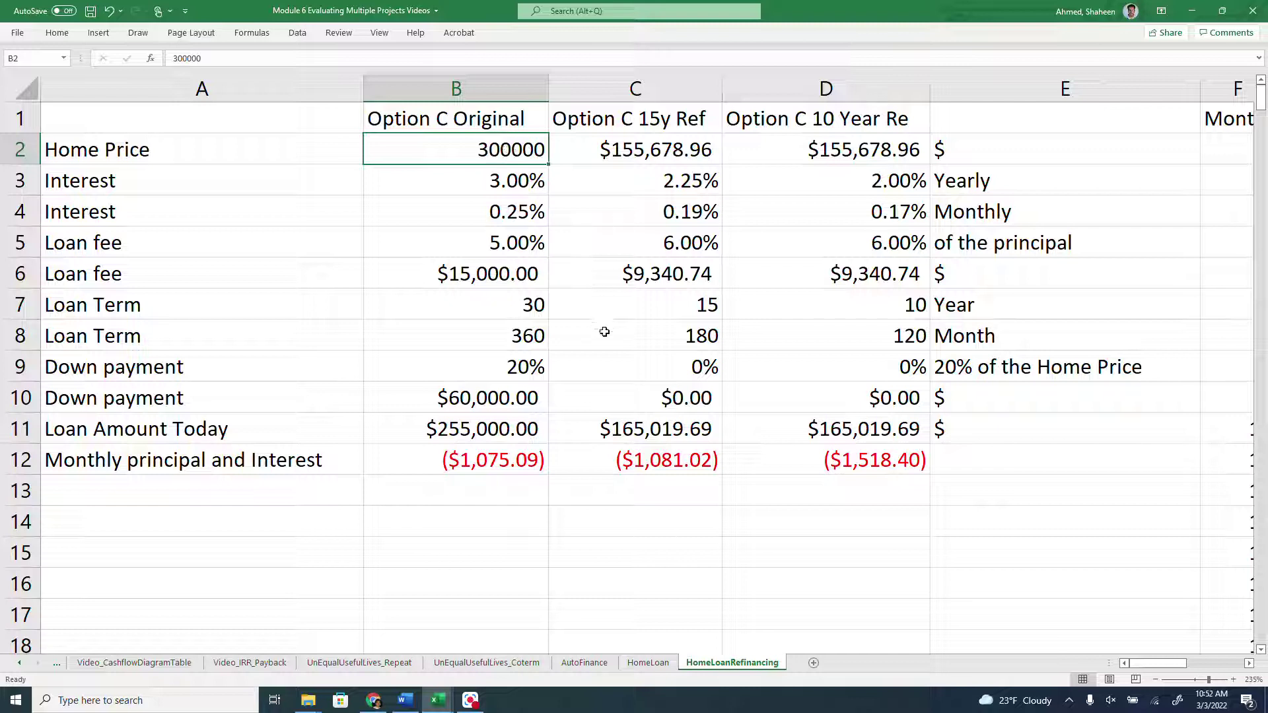
{"action": "left_click", "coordinate": [662, 149]}
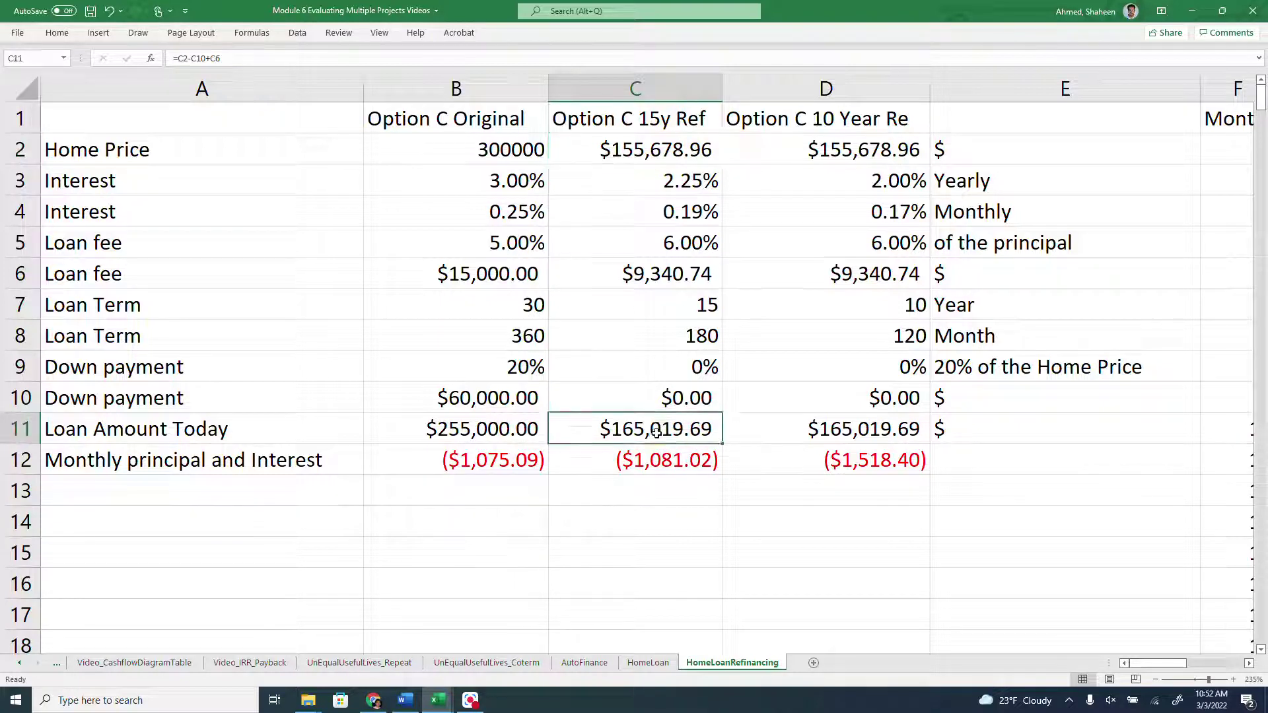
{"action": "double_click", "coordinate": [655, 432]}
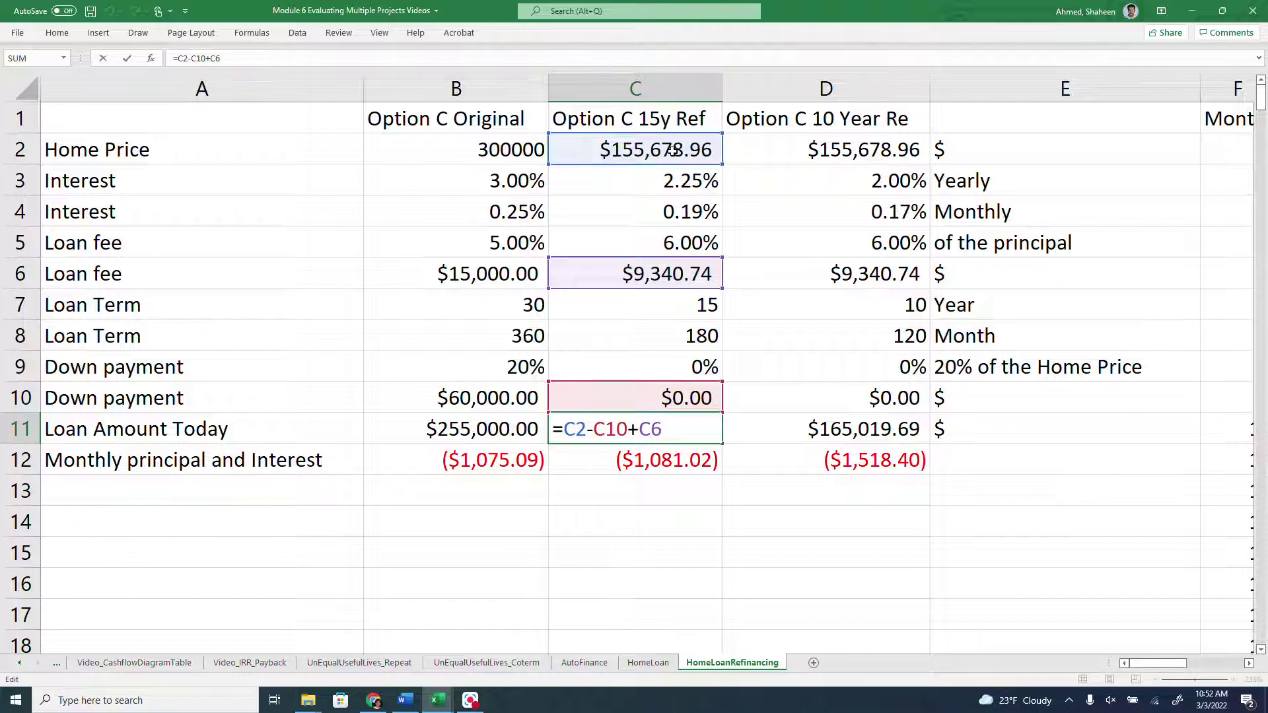
{"action": "key", "text": "Return"}
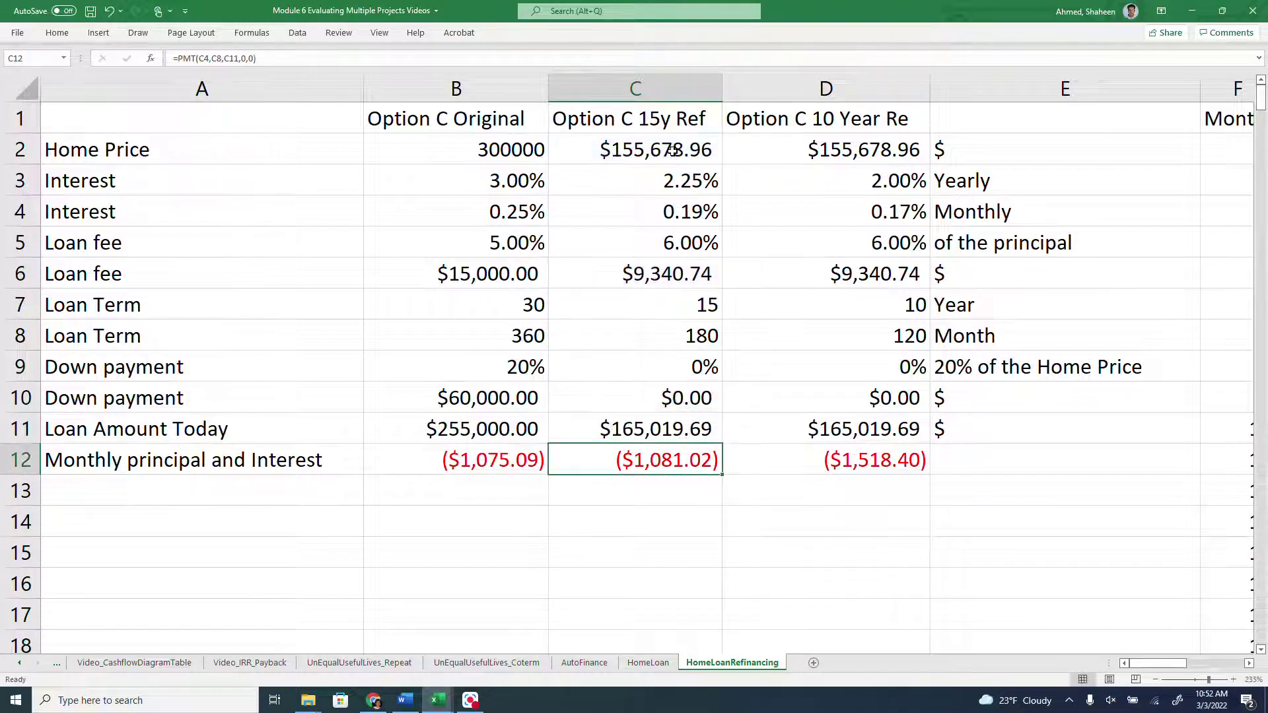
- Inspect the monthly payment formulas in B12, C12 and D12, and compare the original payment with the 15-year refinancing payment
{"action": "double_click", "coordinate": [486, 462]}
{"action": "key", "text": "Return"}
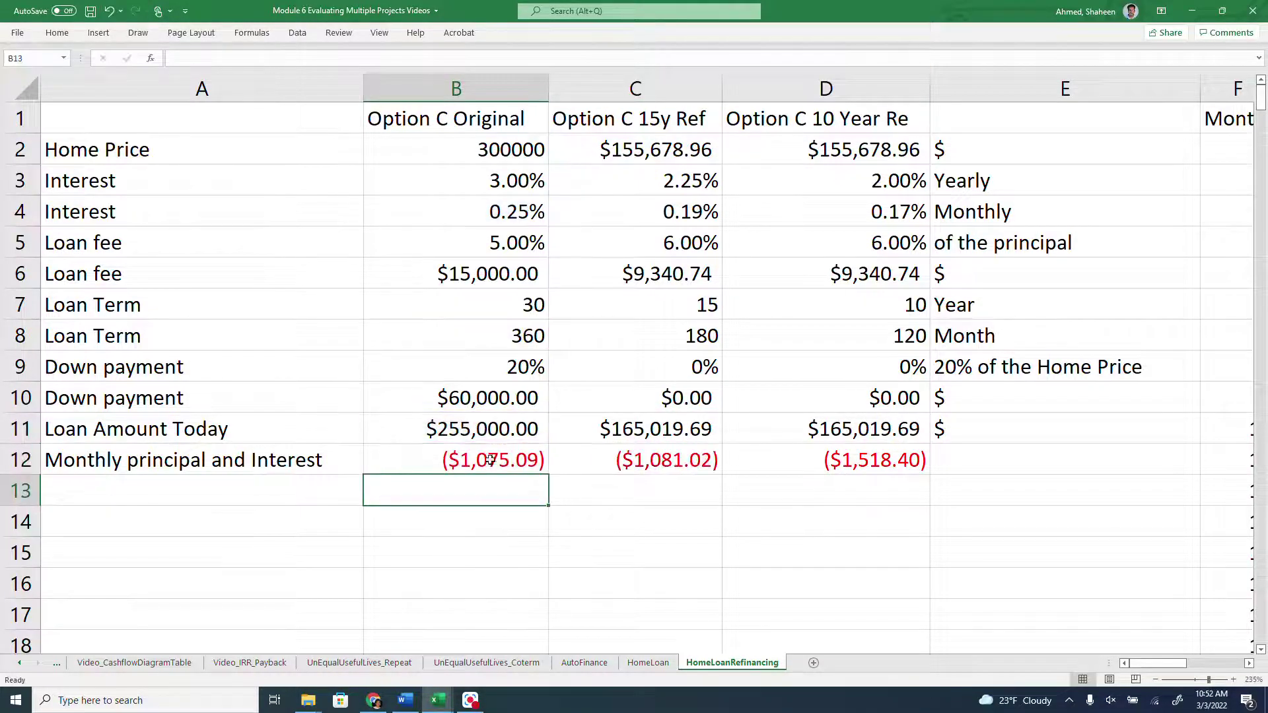
{"action": "double_click", "coordinate": [642, 456]}
{"action": "key", "text": "Return"}
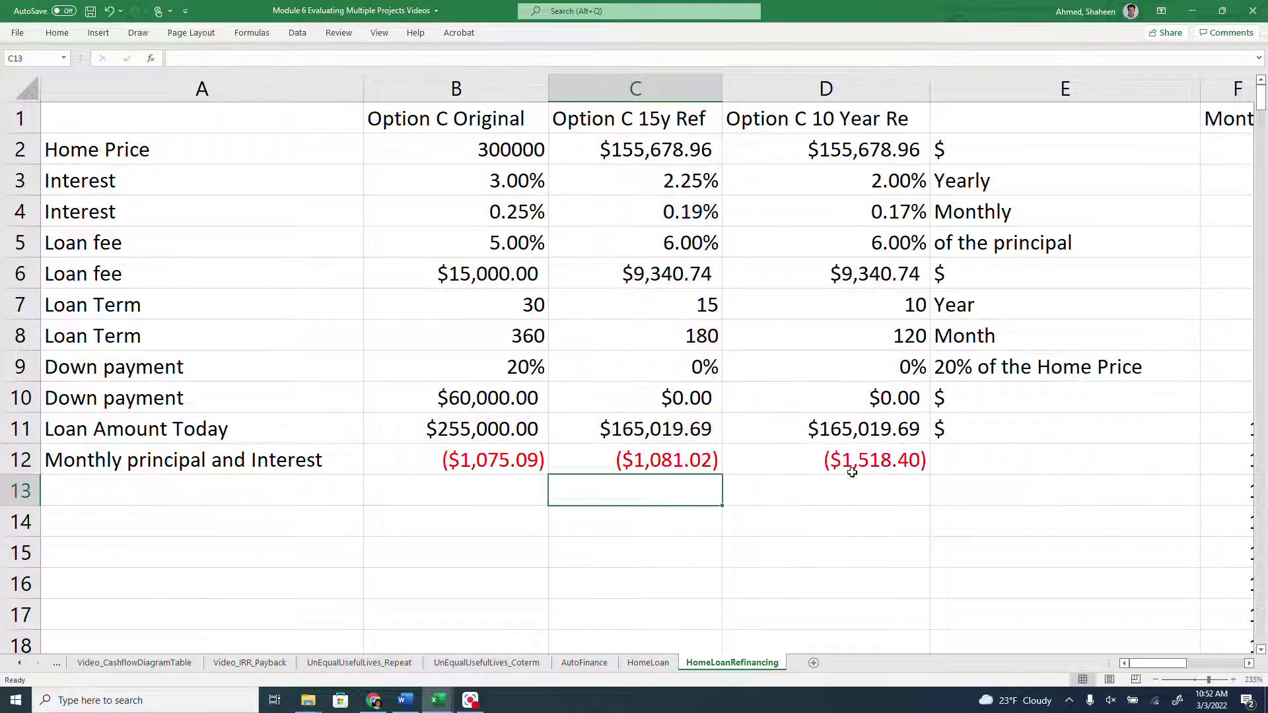
{"action": "double_click", "coordinate": [866, 455]}
{"action": "key", "text": "Return"}
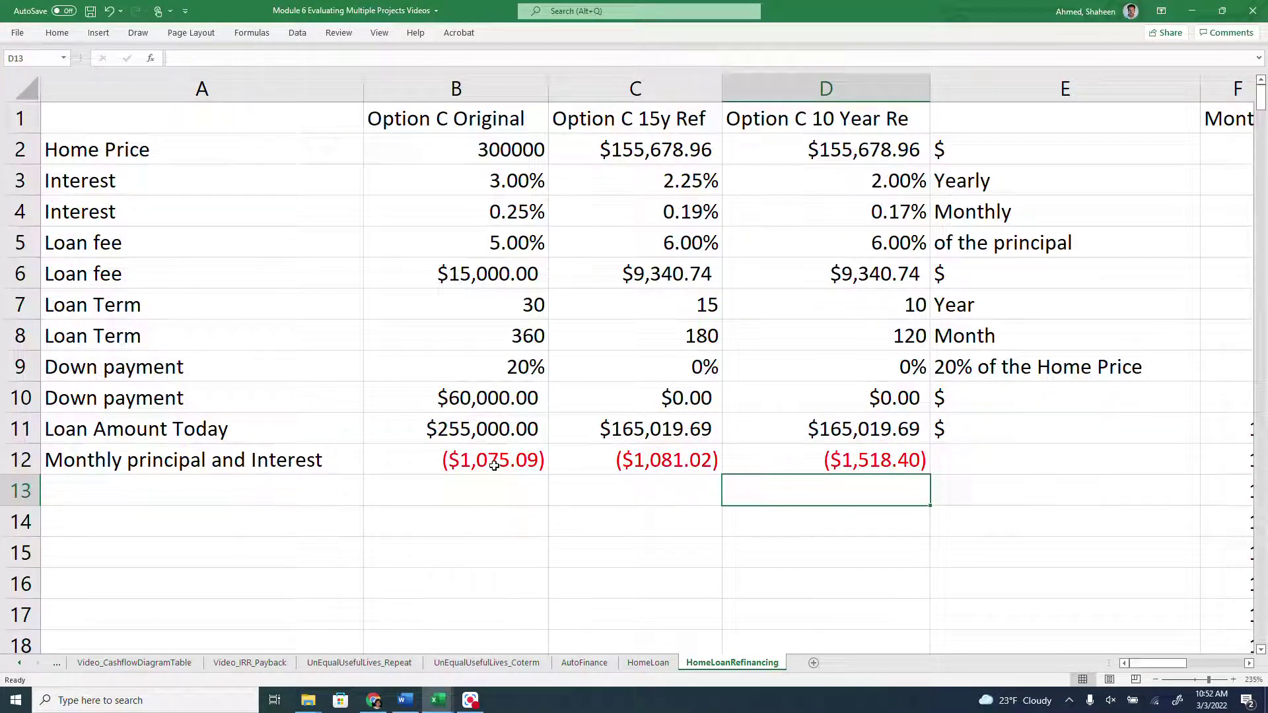
{"action": "left_click_drag", "start_coordinate": [494, 465], "coordinate": [586, 460]}
- Hide column D, which holds the 10-year refinancing option
{"action": "left_click", "coordinate": [637, 82]}
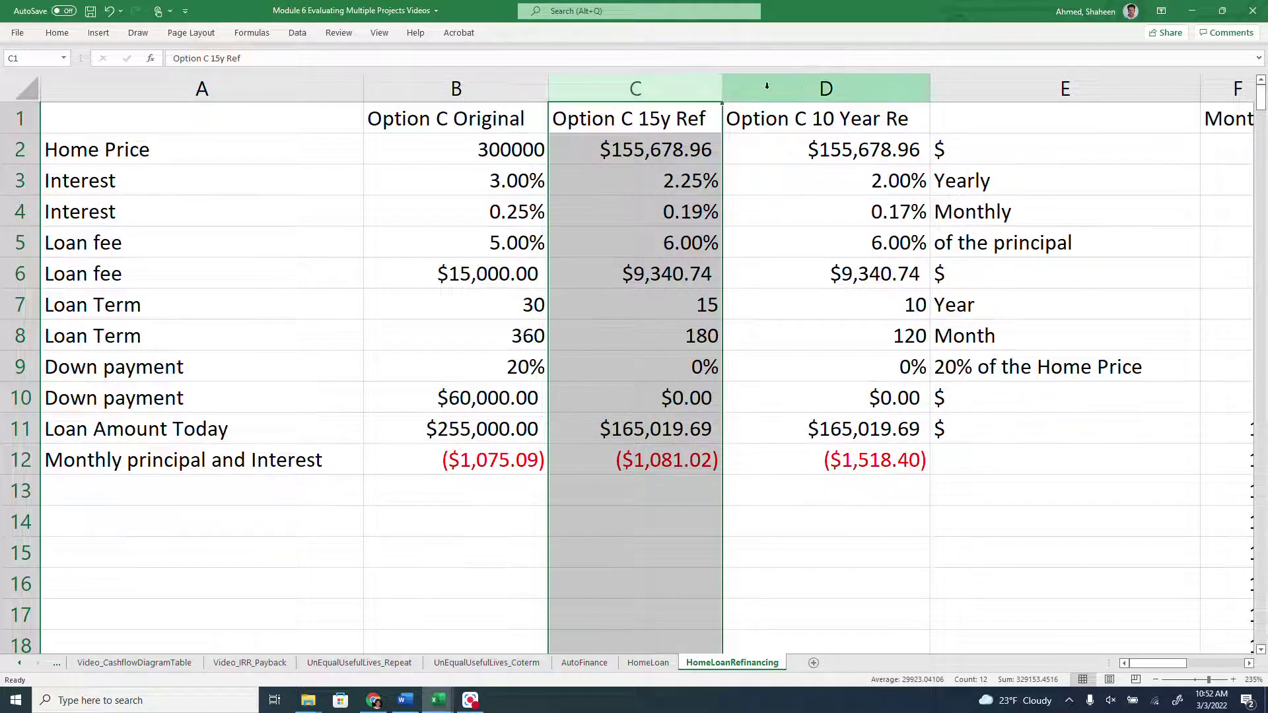
{"action": "right_click", "coordinate": [791, 87]}
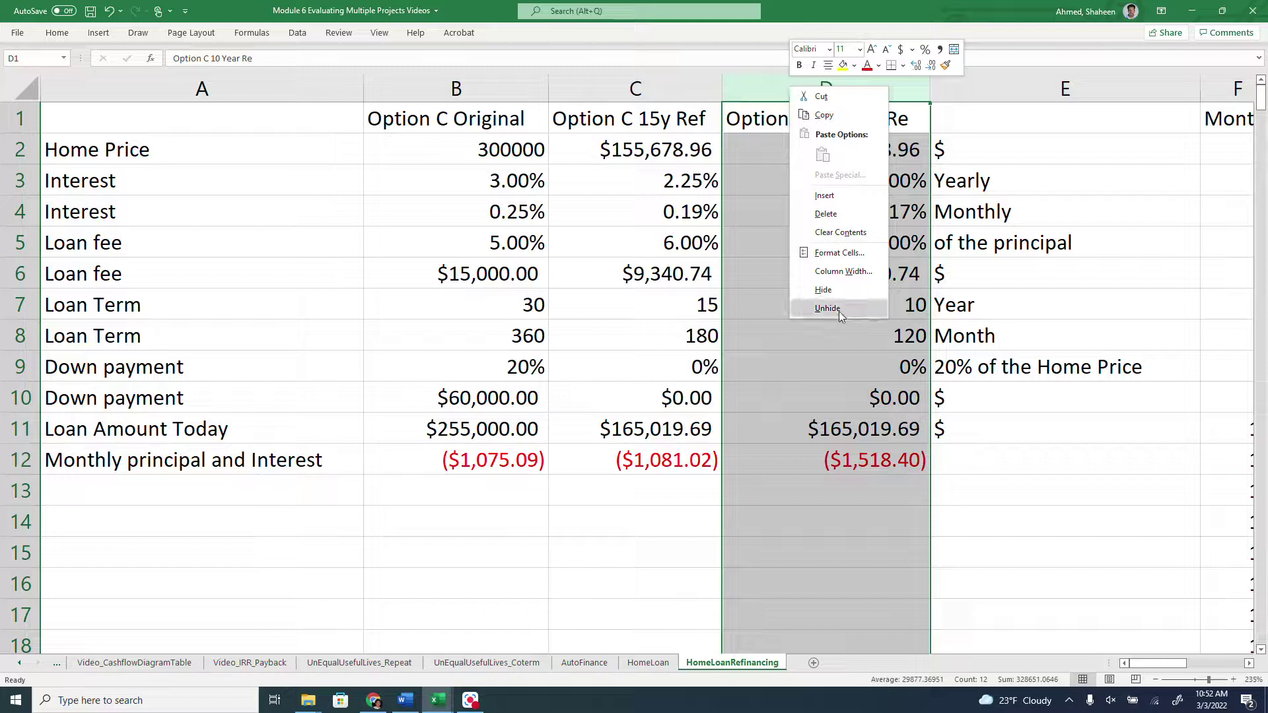
{"action": "left_click", "coordinate": [838, 289]}
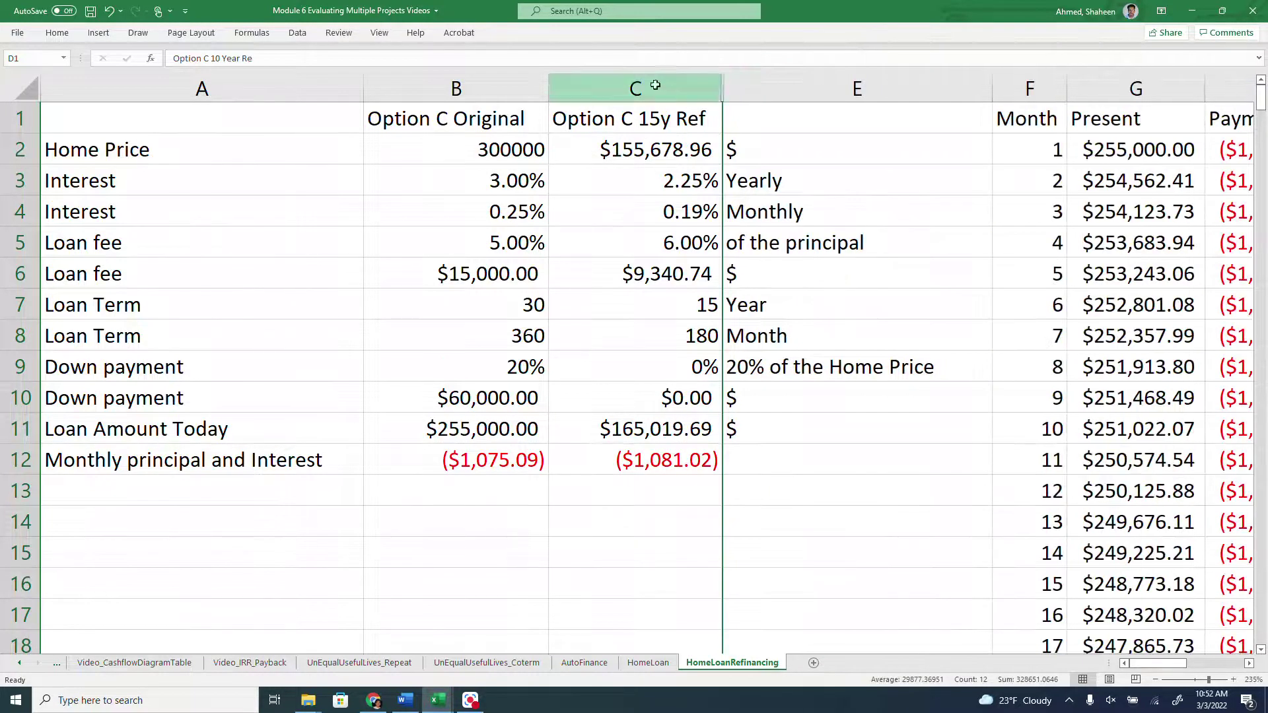
- Compare the original loan in column B with the 15-year refinancing in column C, checking the loan amount in C11 and payment in C12
{"action": "left_click_drag", "start_coordinate": [639, 86], "coordinate": [495, 86]}
{"action": "left_click", "coordinate": [663, 429]}
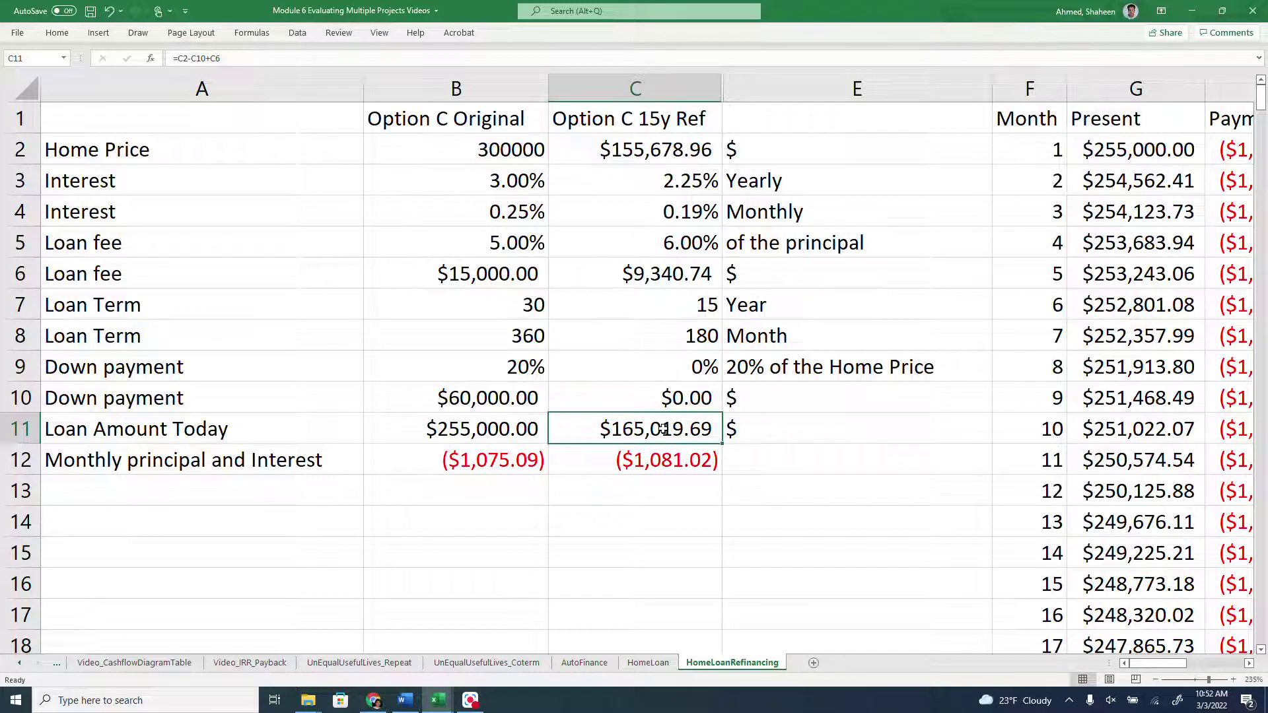
{"action": "left_click", "coordinate": [486, 87]}
{"action": "left_click", "coordinate": [668, 89]}
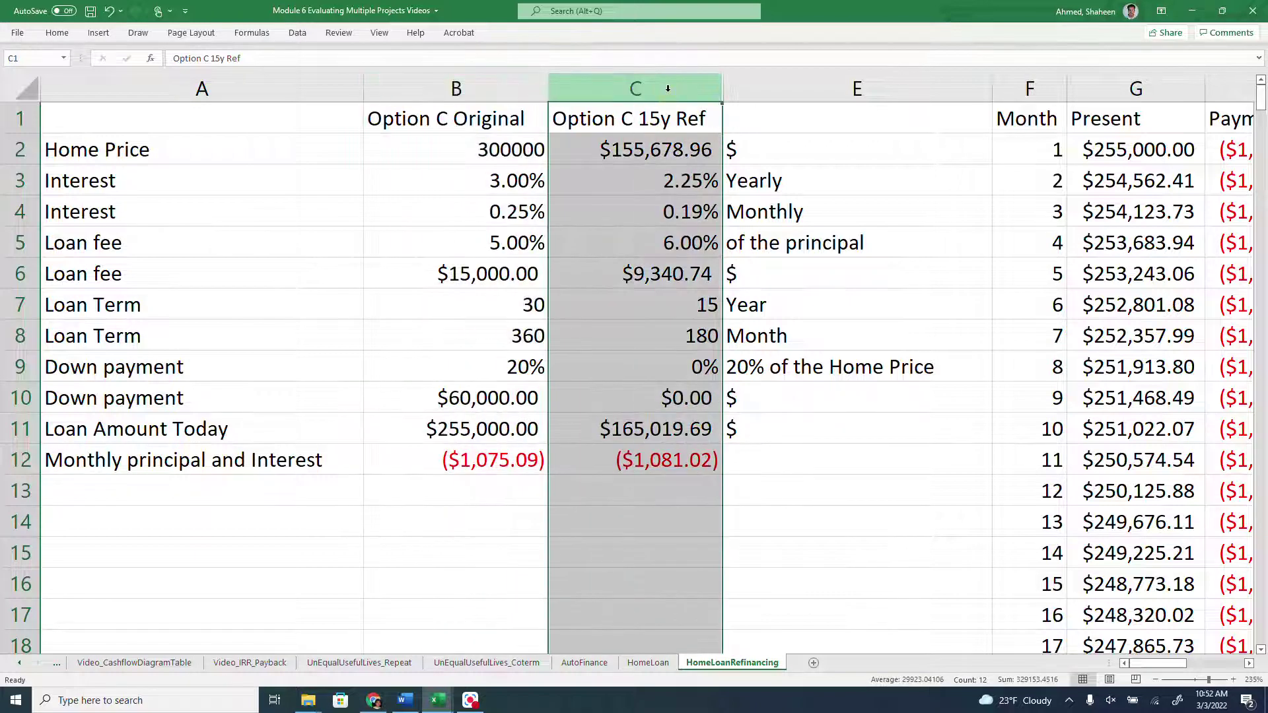
{"action": "left_click", "coordinate": [647, 456]}
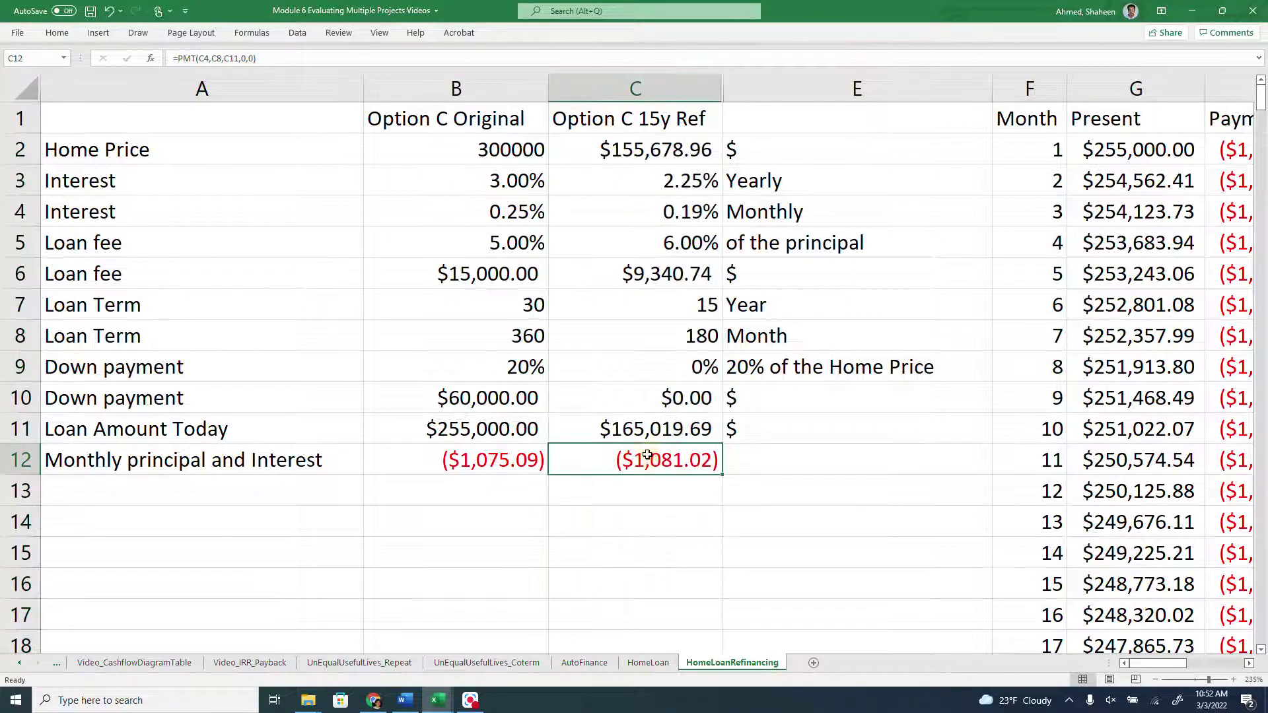
{"action": "left_click", "coordinate": [667, 83]}
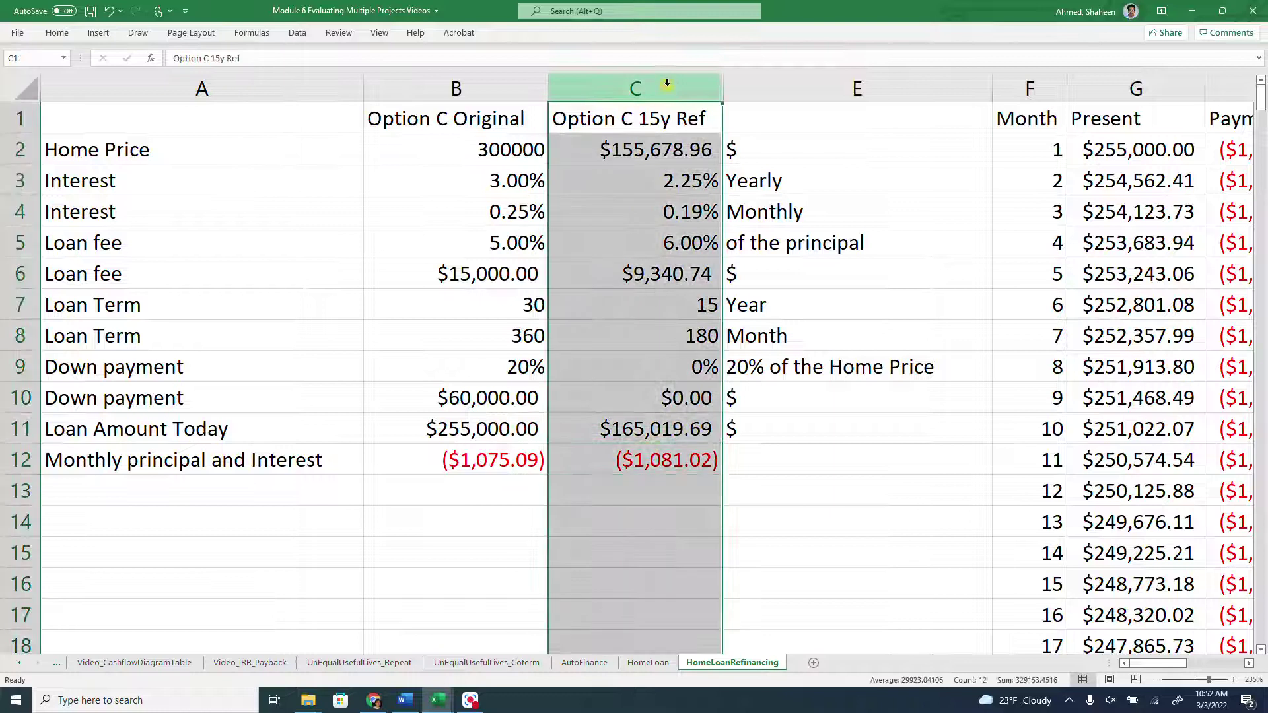
{"action": "left_click", "coordinate": [665, 462]}
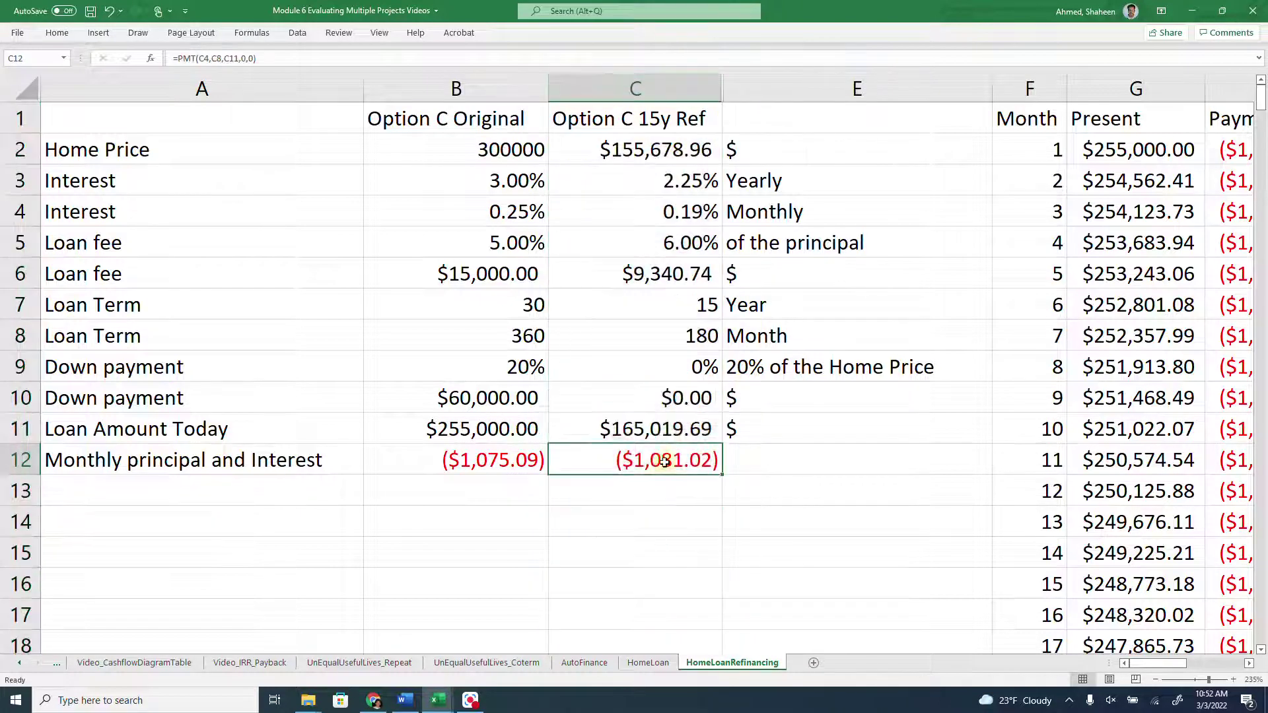
- Label cell A13 as Interest, below the monthly principal and interest row
{"action": "left_click", "coordinate": [260, 497]}
{"action": "type", "text": "I"}
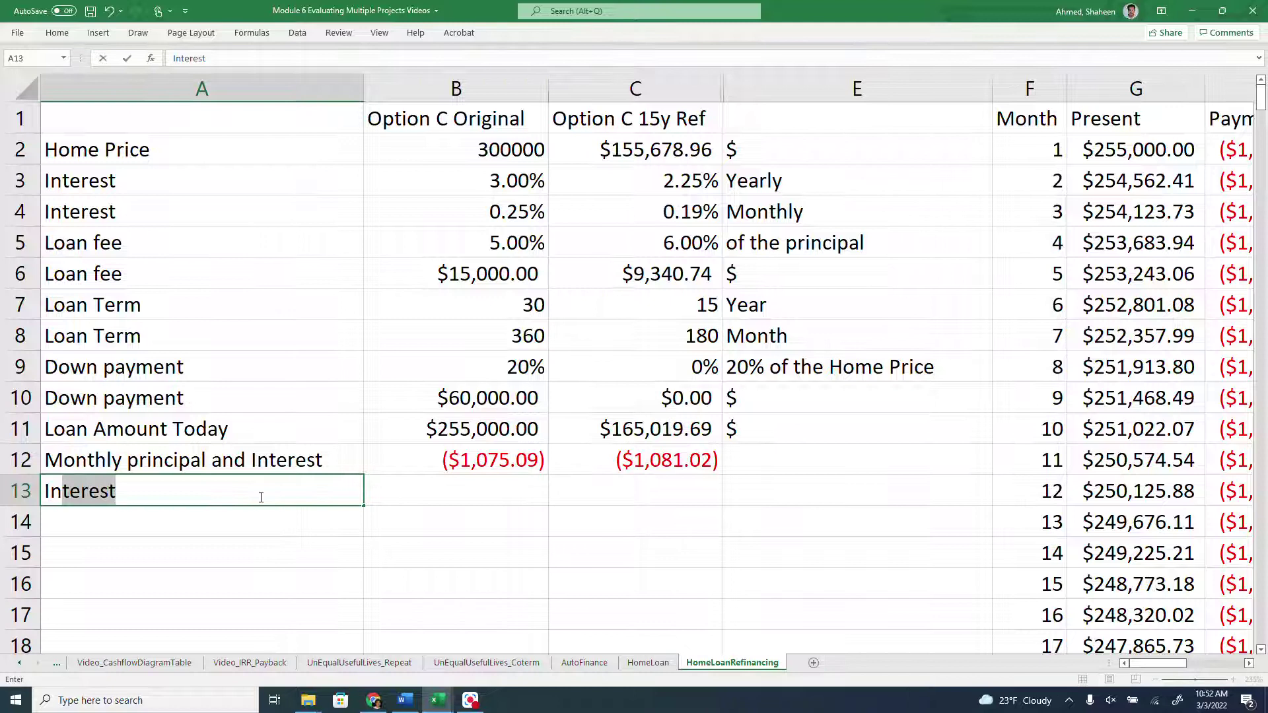
{"action": "key", "text": "Tab"}
- Total the original loan's interest from month 181 through month 360 in B13 with the formula =SUM(I182:I361)
{"action": "type", "text": "=sum"}
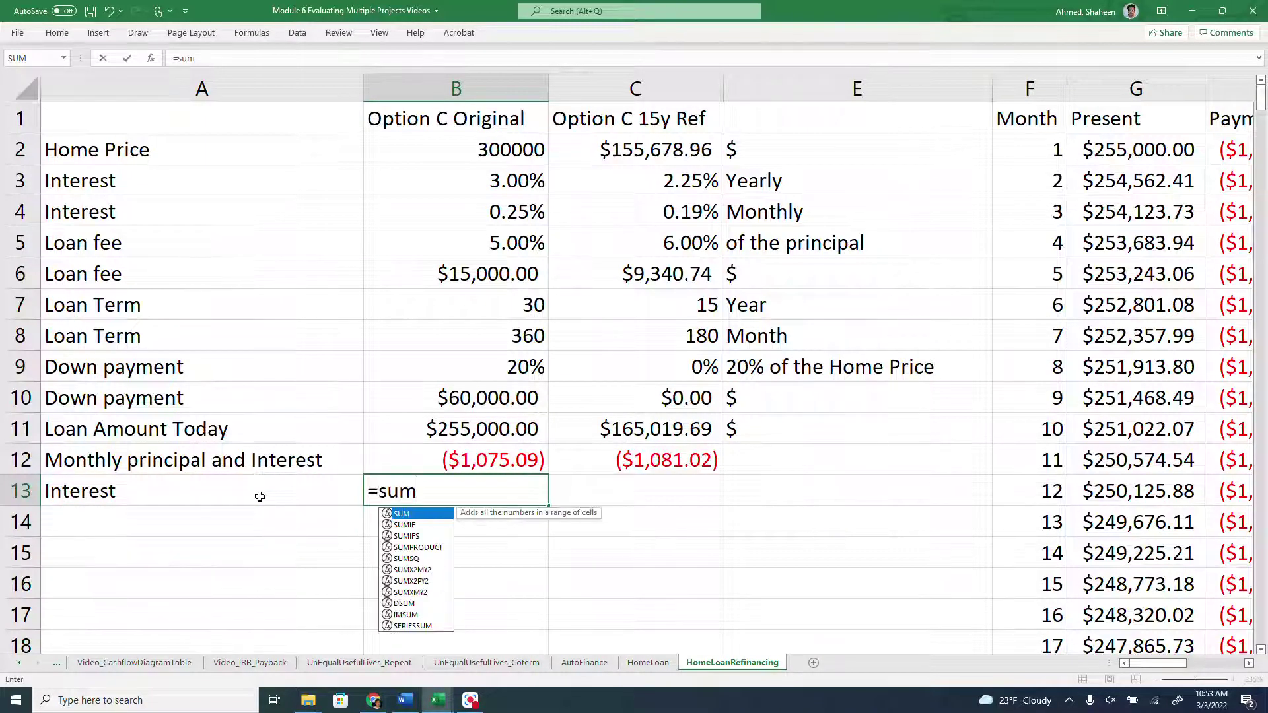
{"action": "type", "text": "("}
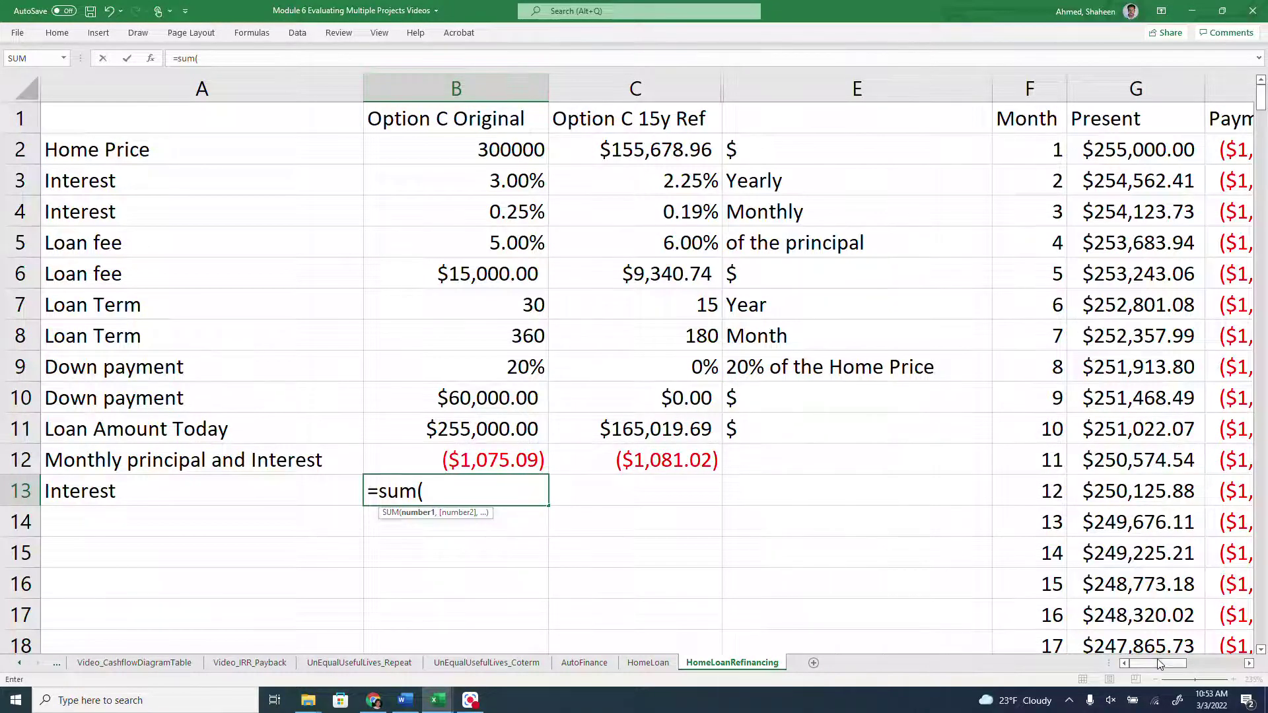
{"action": "left_click_drag", "start_coordinate": [1159, 664], "coordinate": [1180, 664]}
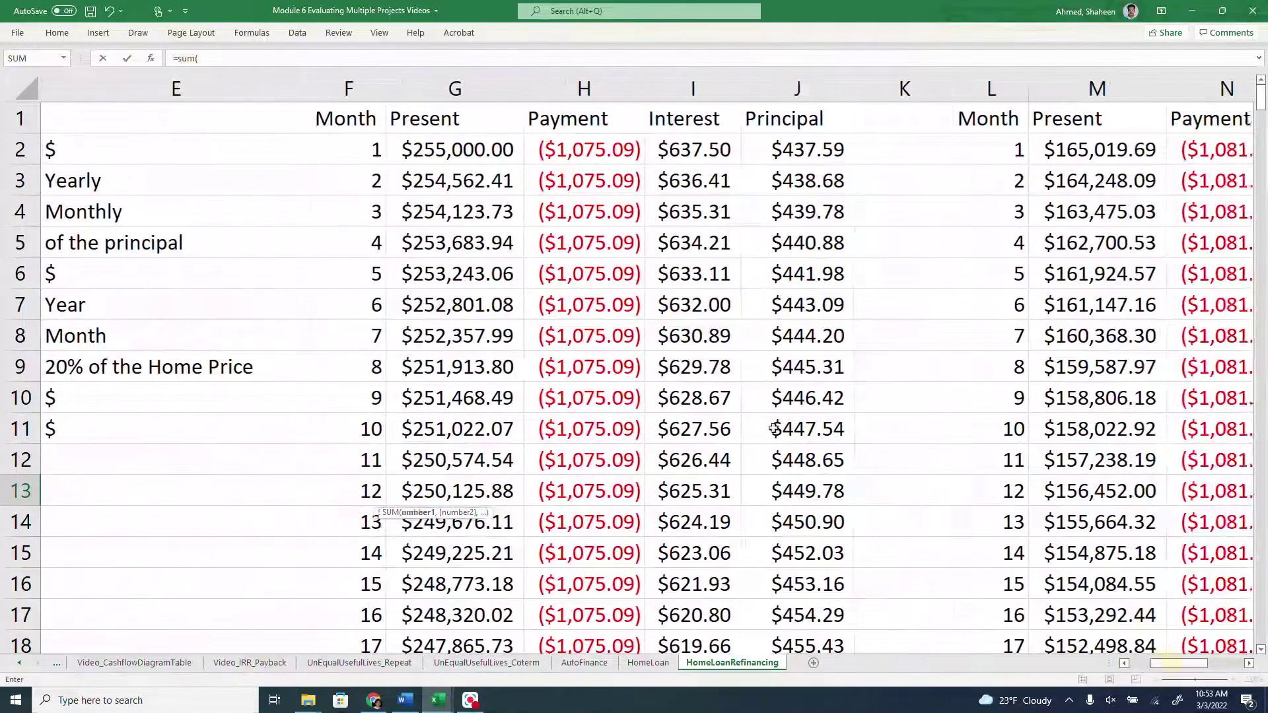
{"action": "scroll", "coordinate": [773, 428], "scroll_direction": "down", "scroll_amount": 20}
{"action": "scroll", "coordinate": [700, 415], "scroll_direction": "down", "scroll_amount": 14}
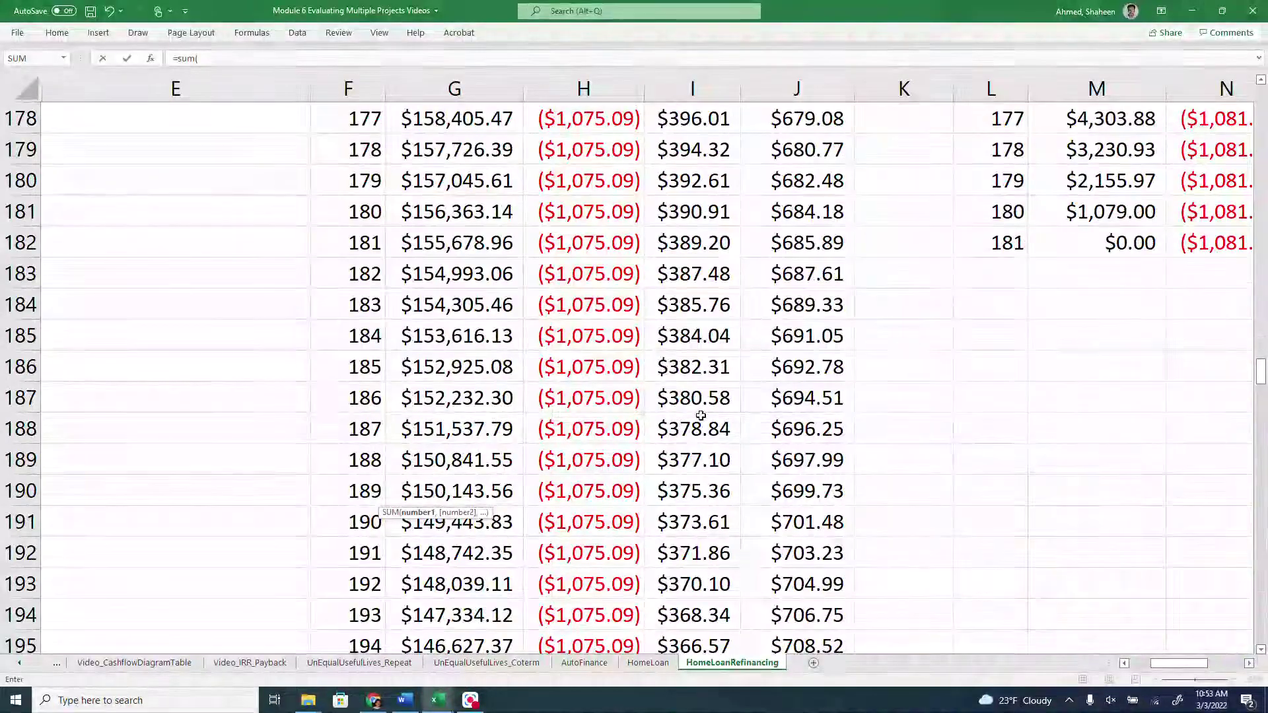
{"action": "left_click", "coordinate": [680, 251]}
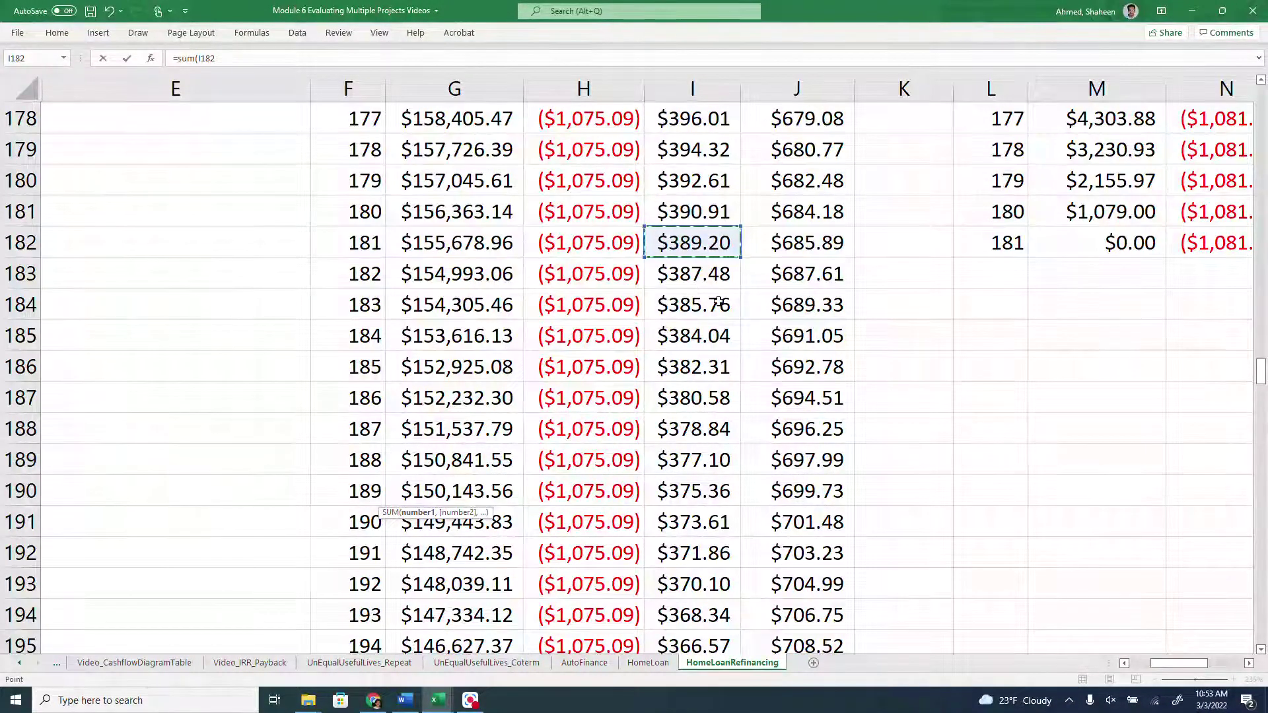
{"action": "left_click_drag", "start_coordinate": [1261, 373], "coordinate": [1263, 644]}
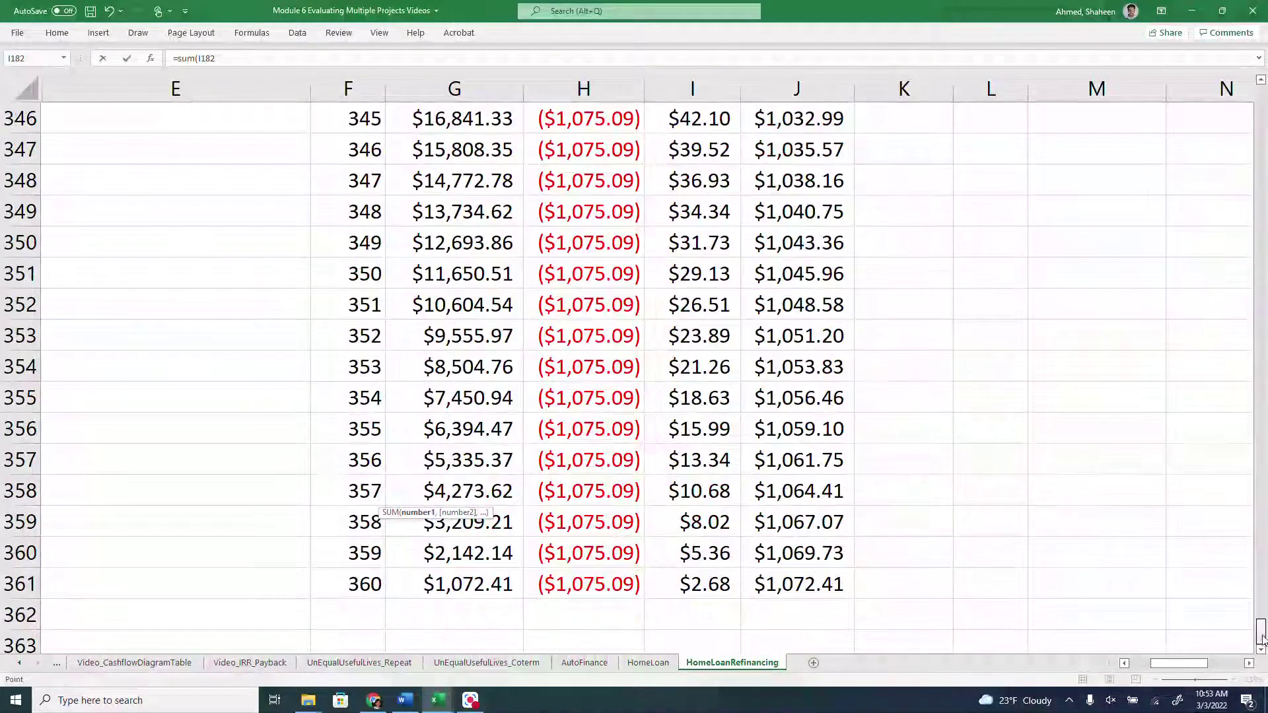
{"action": "left_click", "coordinate": [691, 581], "text": "shift"}
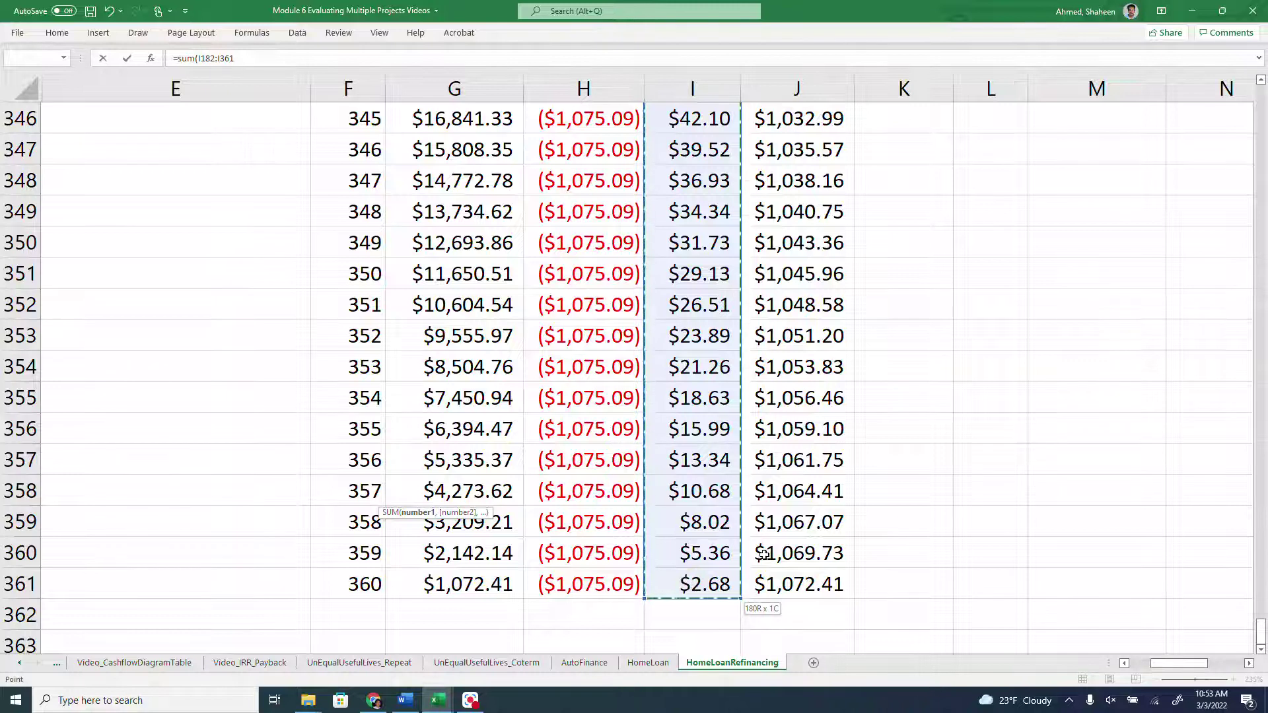
{"action": "scroll", "coordinate": [763, 553], "scroll_direction": "up", "scroll_amount": 20}
{"action": "scroll", "coordinate": [764, 555], "scroll_direction": "up", "scroll_amount": 20}
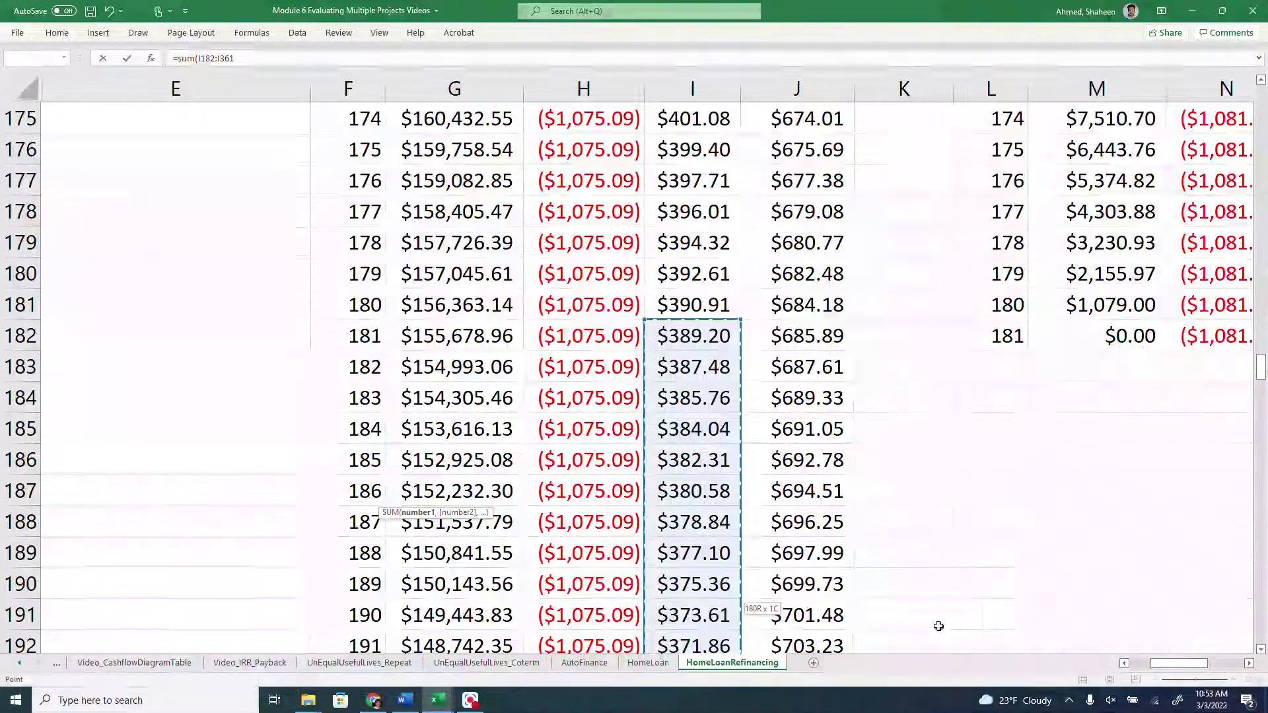
{"action": "scroll", "coordinate": [749, 479], "scroll_direction": "left", "scroll_amount": 4}
{"action": "scroll", "coordinate": [562, 408], "scroll_direction": "up", "scroll_amount": 20}
{"action": "scroll", "coordinate": [562, 408], "scroll_direction": "up", "scroll_amount": 20}
{"action": "key", "text": "Return"}
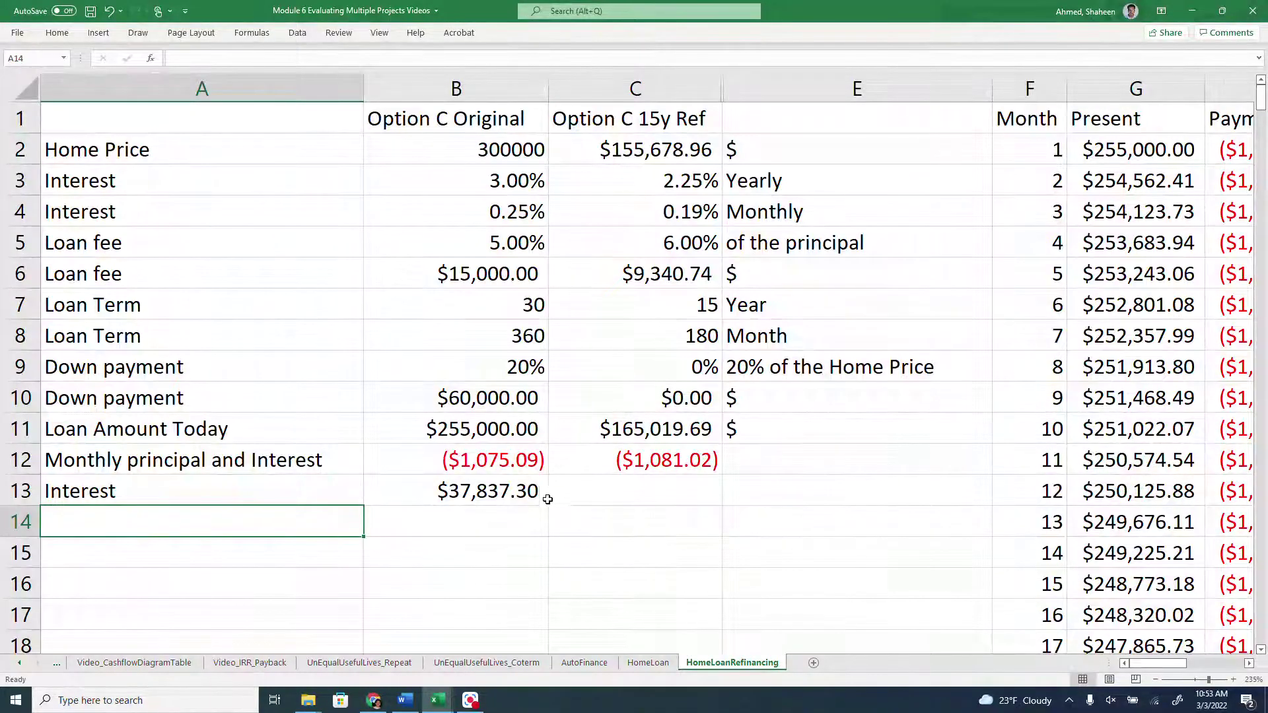
- Total the 15-year refinancing option's interest in C13 by summing the whole Interest column with =SUM(O:O)
{"action": "left_click", "coordinate": [649, 495]}
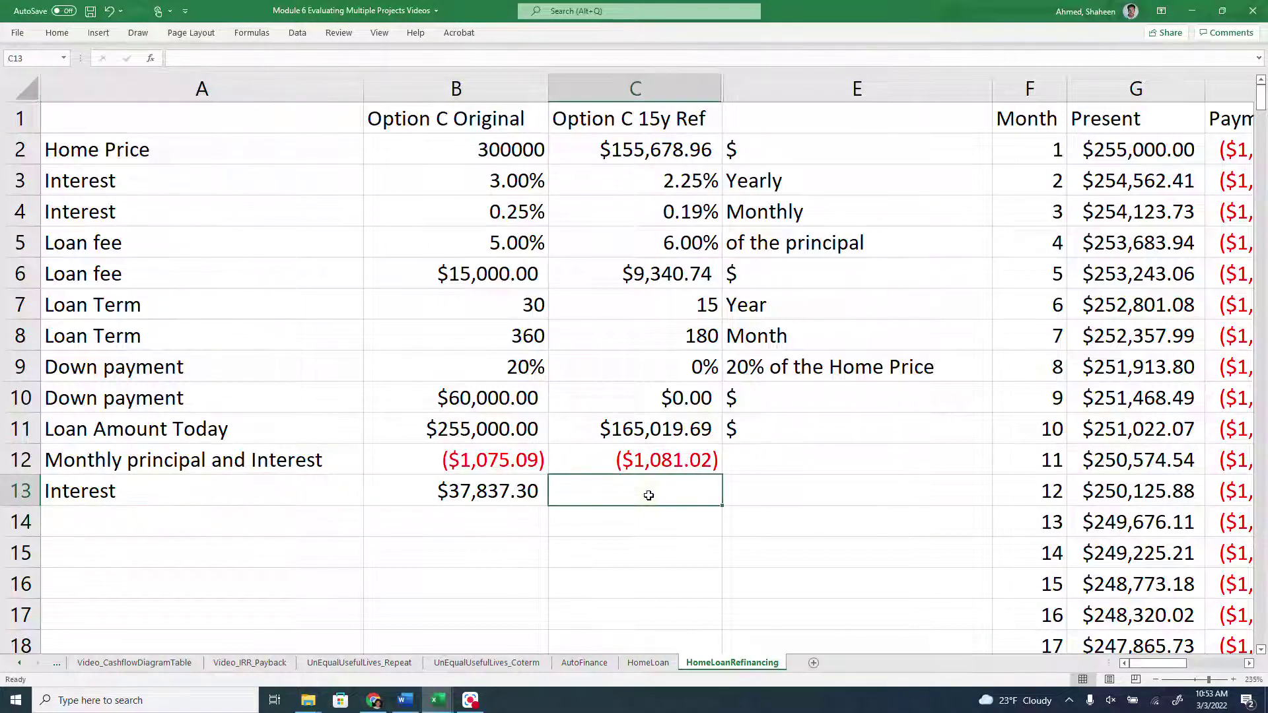
{"action": "type", "text": "sum("}
{"action": "key", "text": "BackSpace"}
{"action": "key", "text": "BackSpace"}
{"action": "key", "text": "BackSpace"}
{"action": "key", "text": "BackSpace"}
{"action": "type", "text": "=sum("}
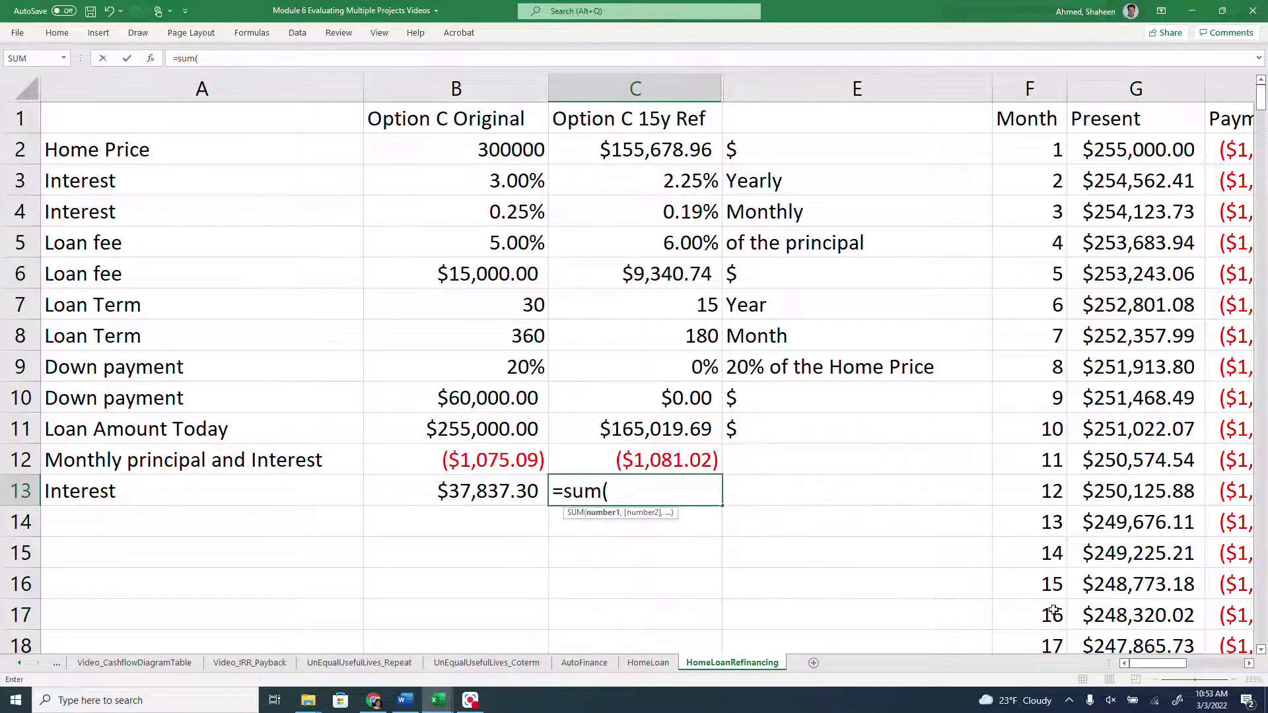
{"action": "left_click", "coordinate": [1197, 663]}
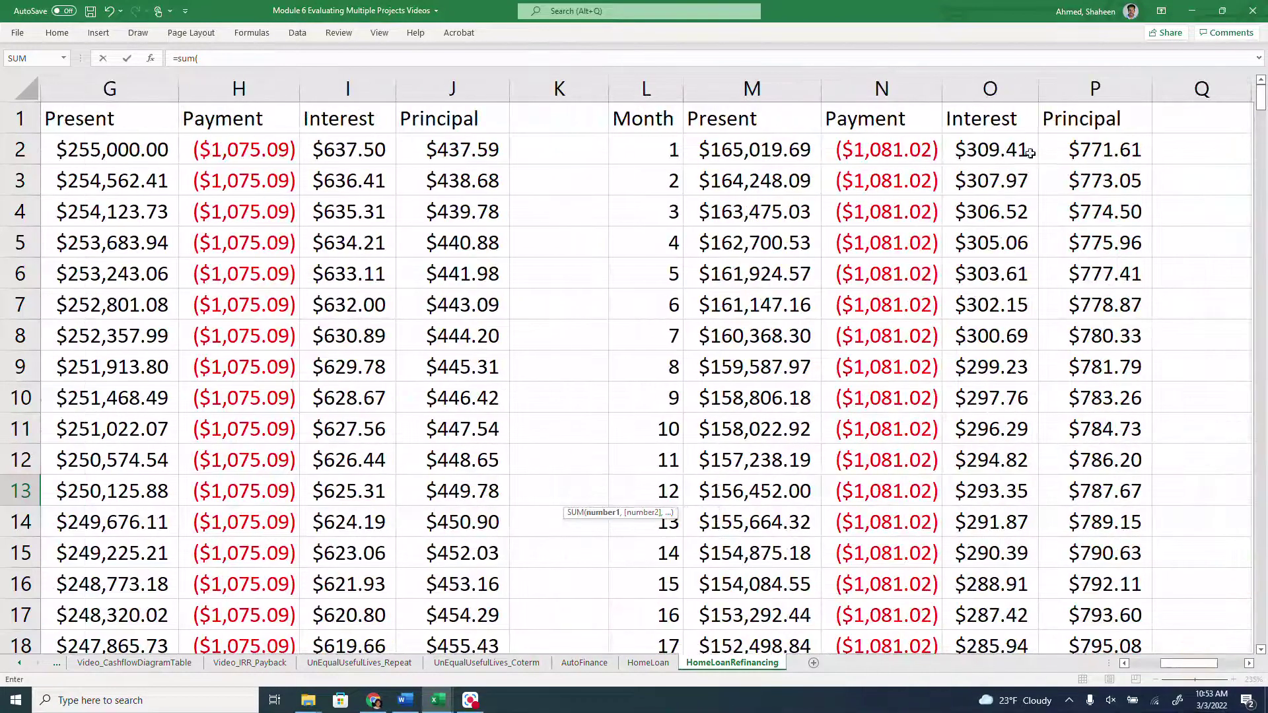
{"action": "left_click", "coordinate": [973, 88]}
{"action": "key", "text": "Return"}
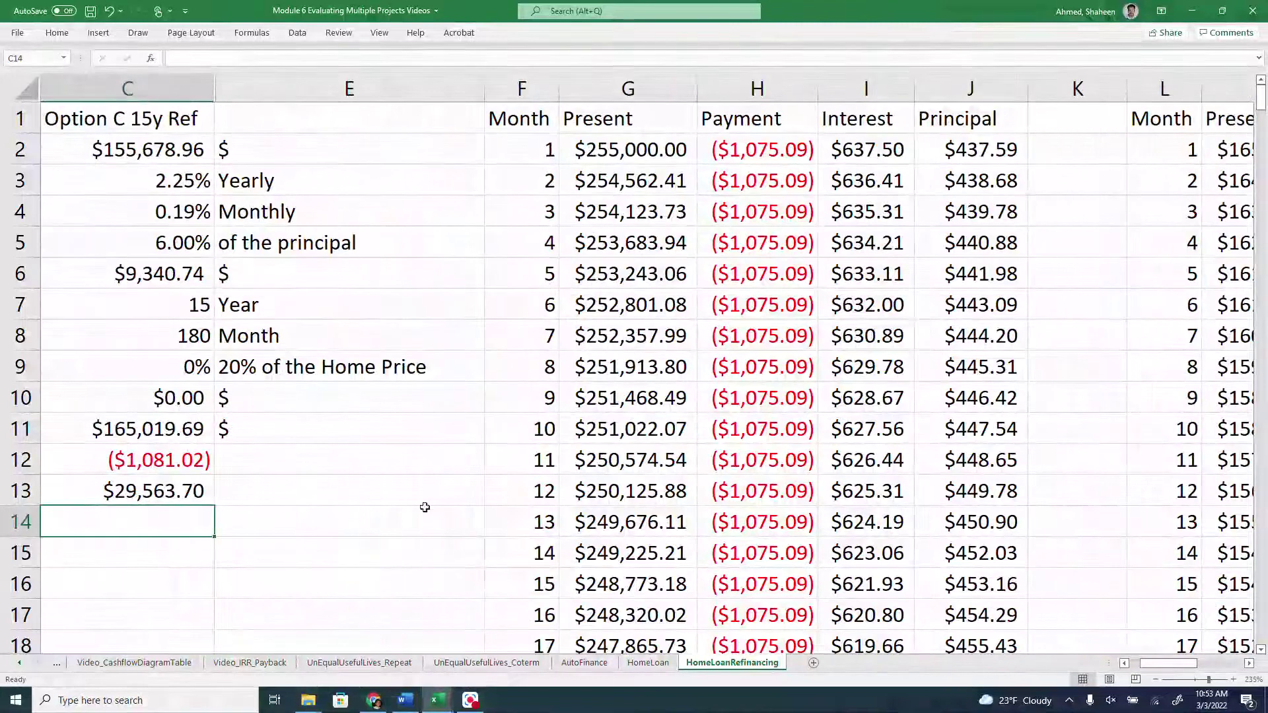
- Compare the interest totals in B13 and C13, and review the 15-year refinancing option's monthly payment in C12
{"action": "left_click_drag", "start_coordinate": [1182, 663], "coordinate": [1169, 670]}
{"action": "left_click", "coordinate": [529, 489]}
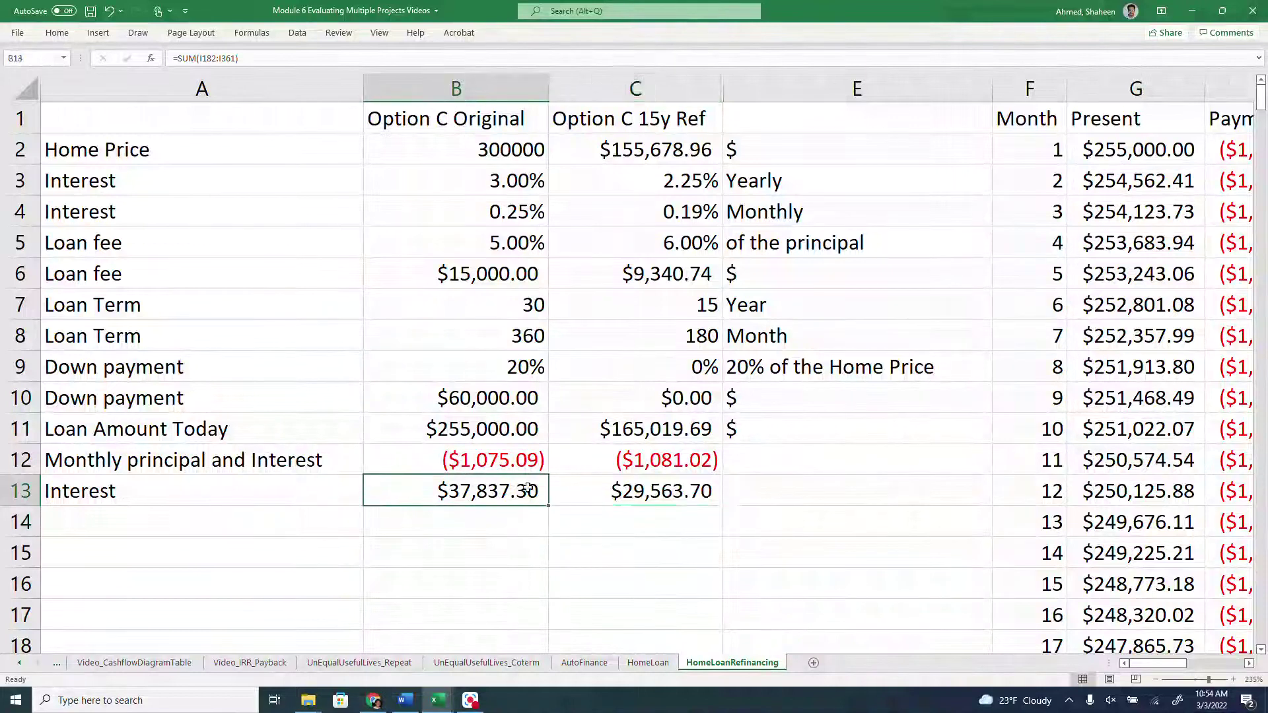
{"action": "left_click_drag", "start_coordinate": [529, 490], "coordinate": [624, 491]}
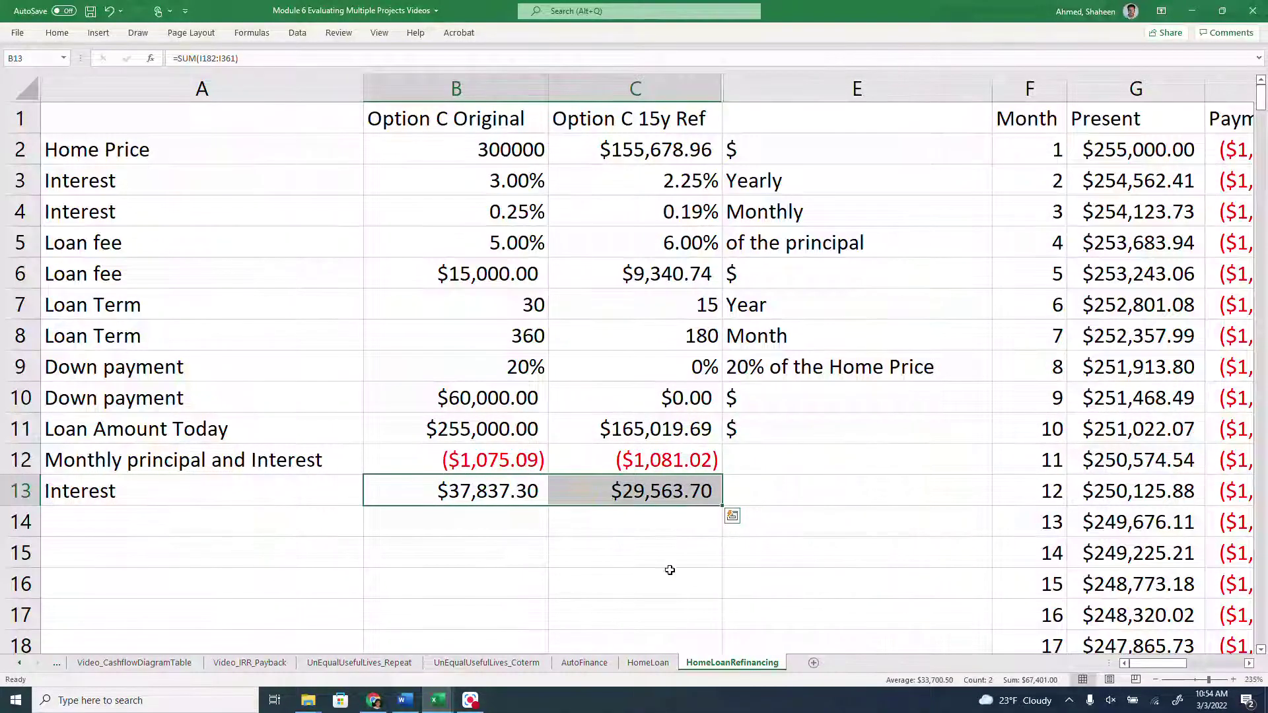
{"action": "left_click", "coordinate": [631, 491]}
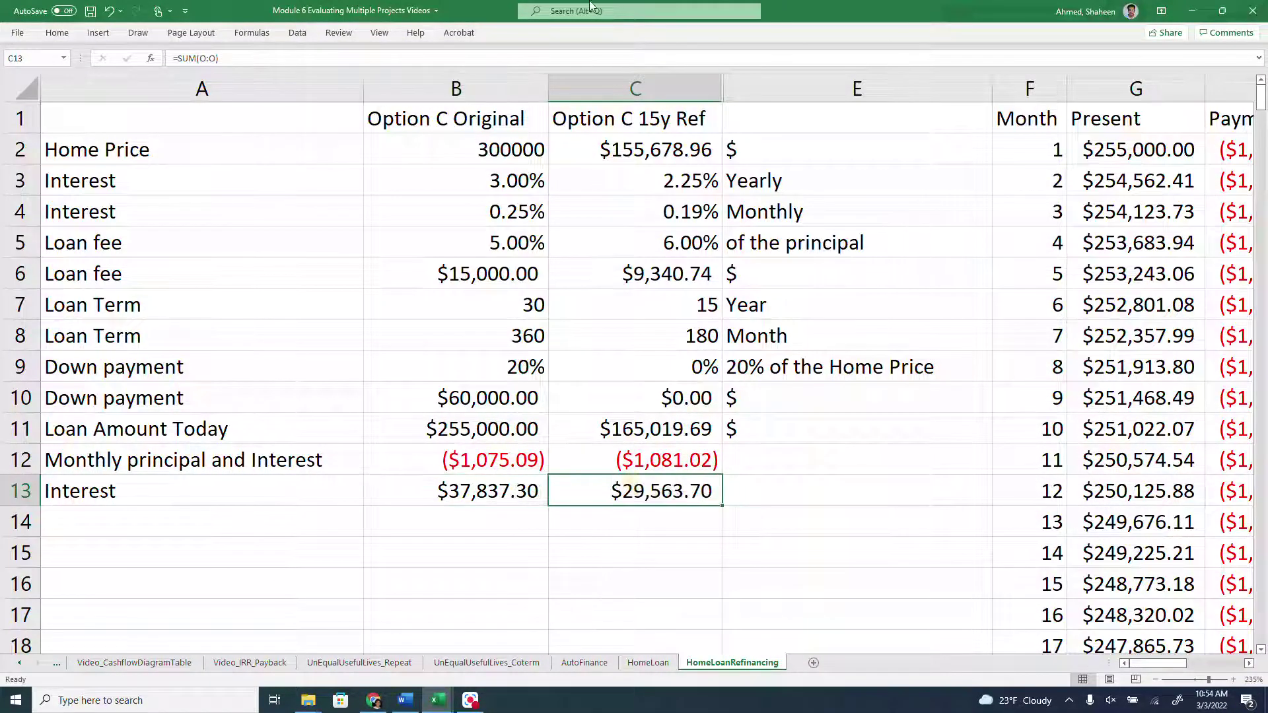
{"action": "left_click", "coordinate": [645, 86]}
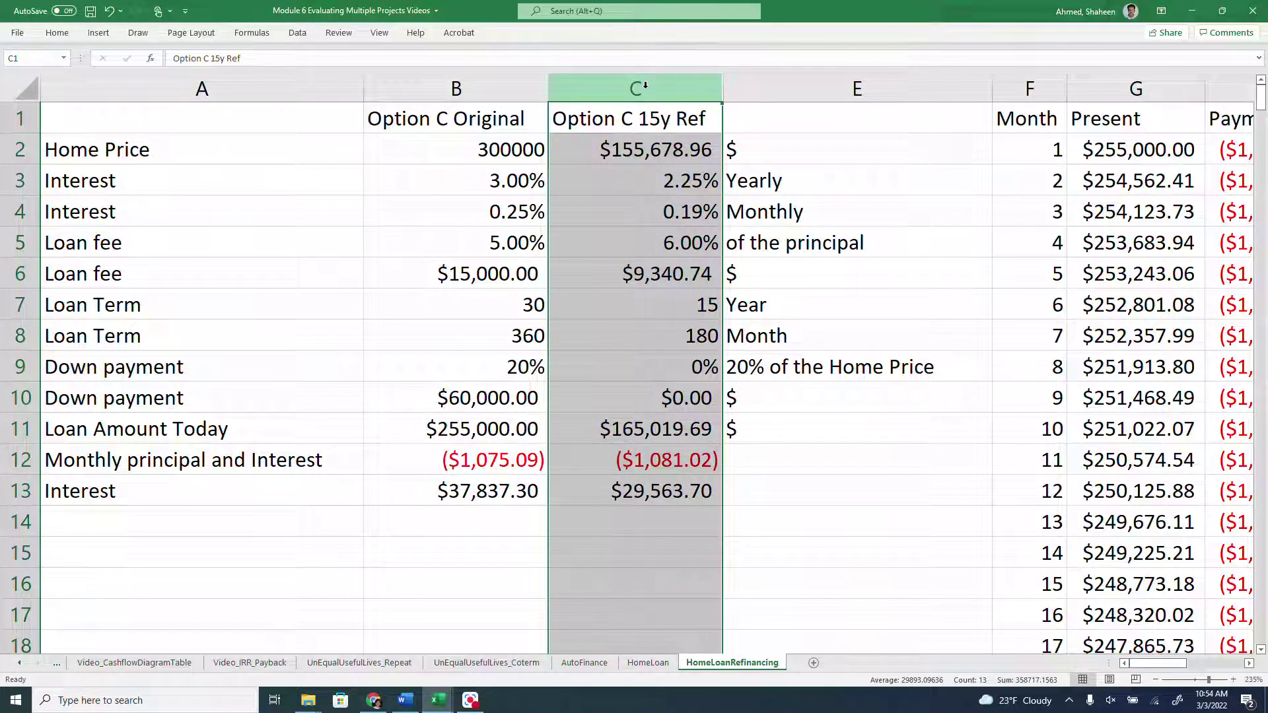
{"action": "left_click", "coordinate": [673, 466]}
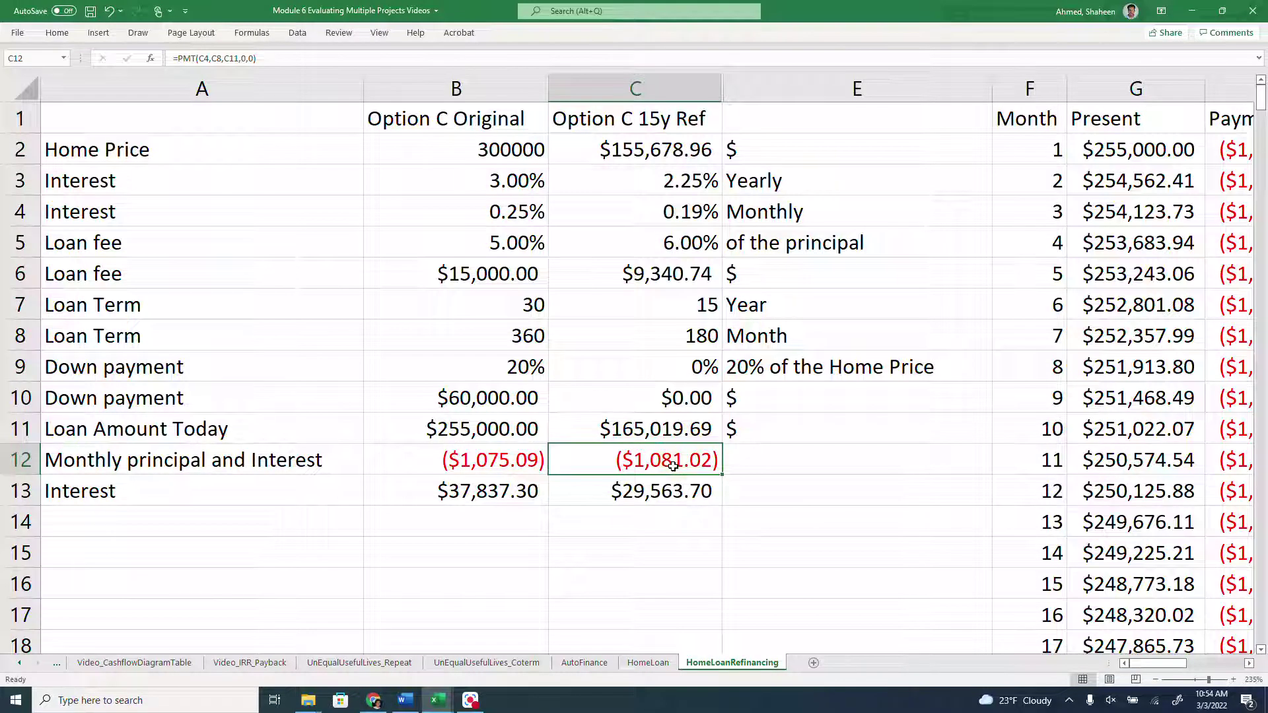
- Unhide column D, which holds the 10-year refinancing option between columns C and E
{"action": "left_click_drag", "start_coordinate": [739, 86], "coordinate": [735, 85]}
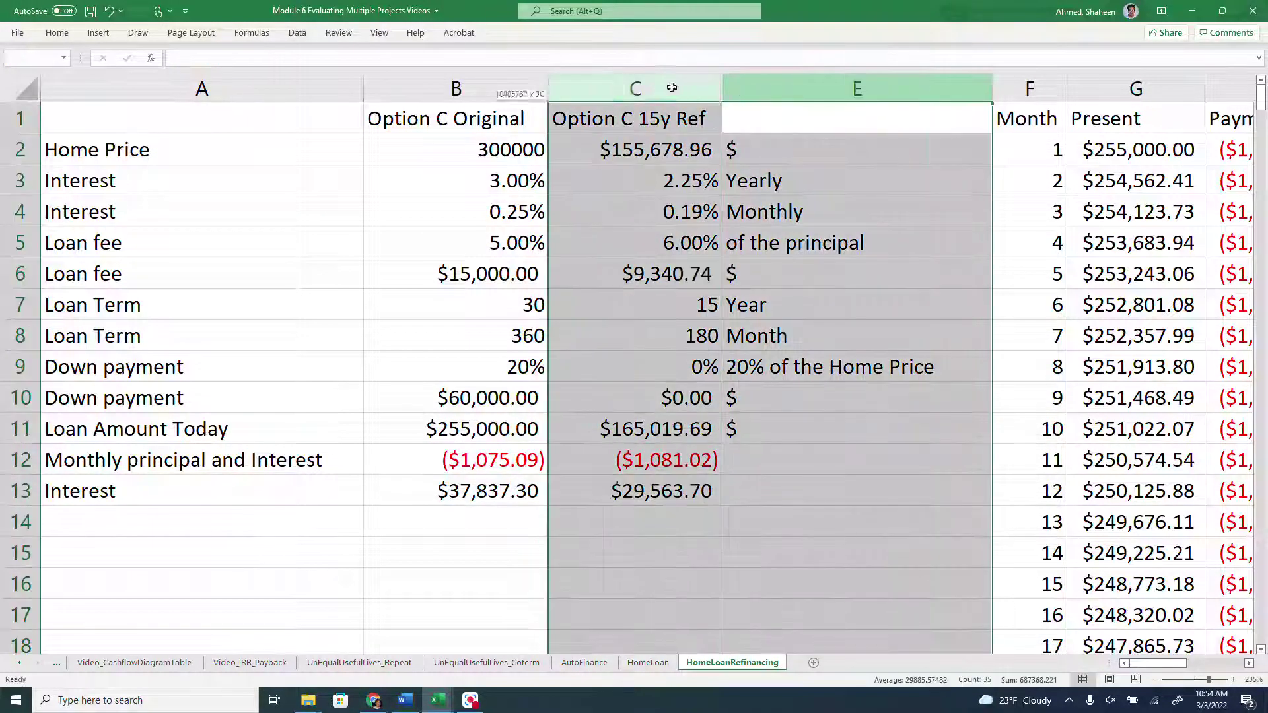
{"action": "right_click", "coordinate": [736, 84]}
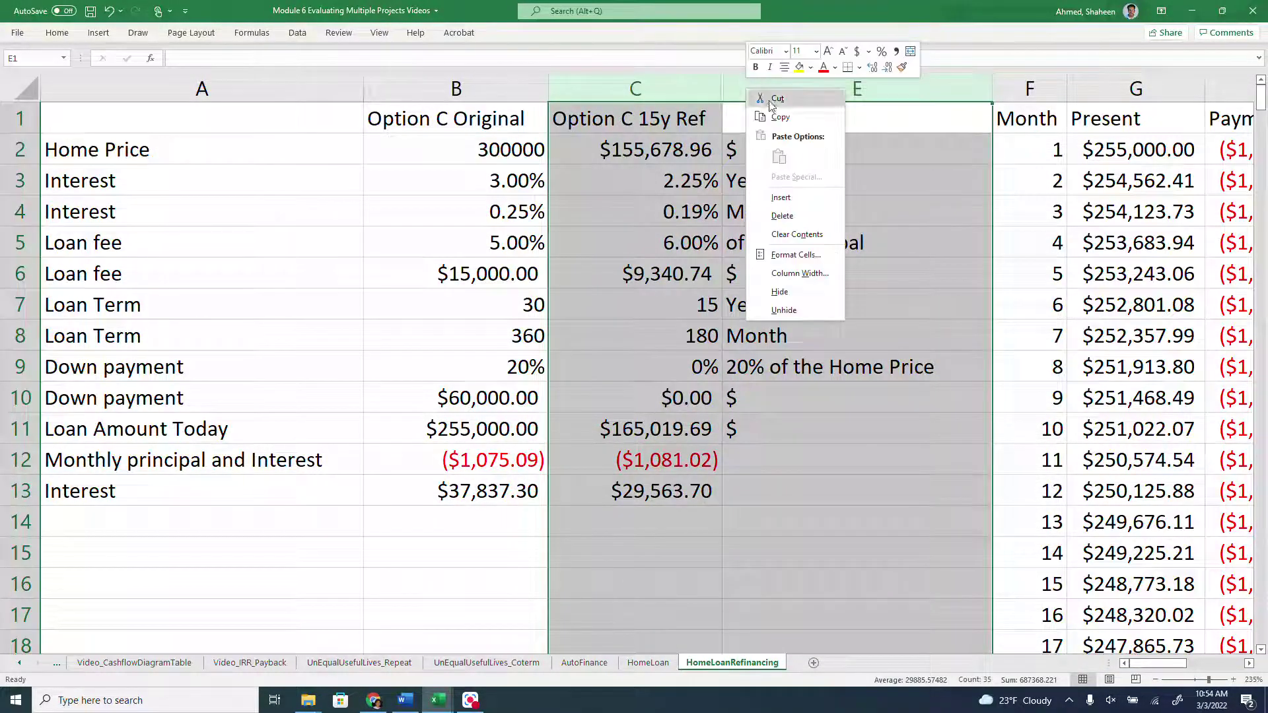
{"action": "left_click", "coordinate": [788, 311]}
- Total the 10-year refinancing option's interest in D13 by summing its whole Interest column with =SUM(U:U)
{"action": "left_click", "coordinate": [898, 483]}
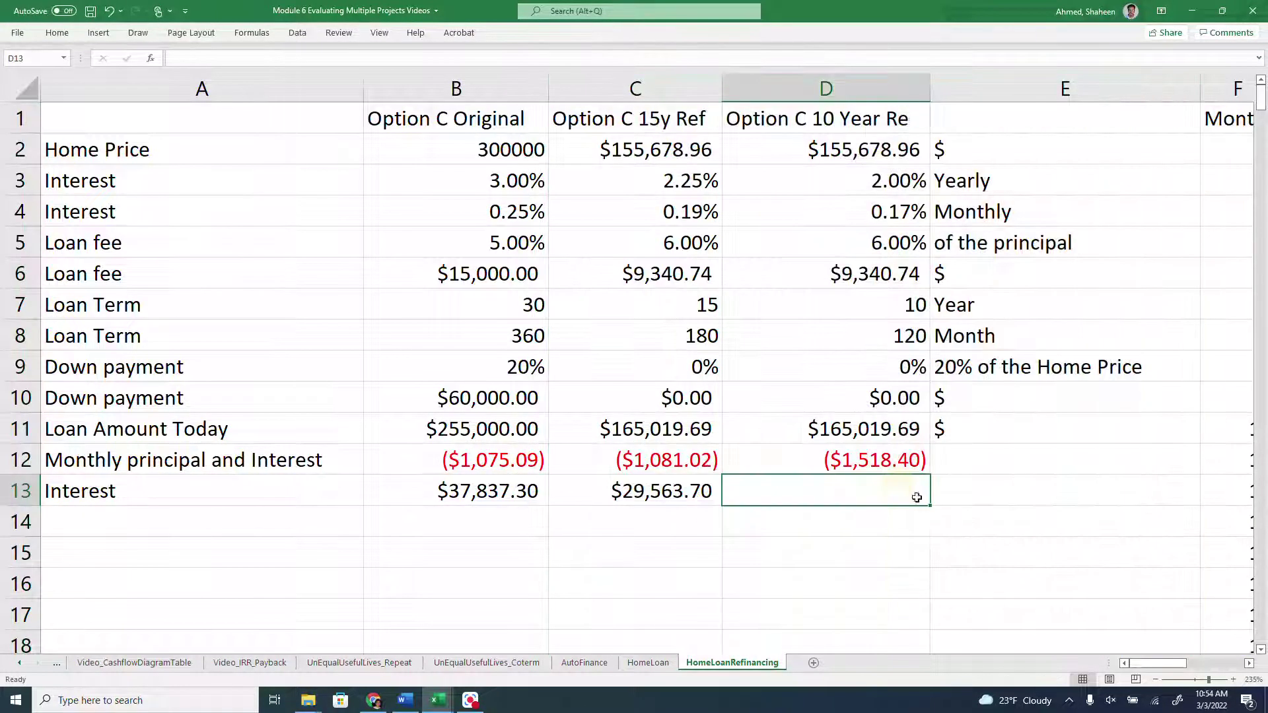
{"action": "type", "text": "="}
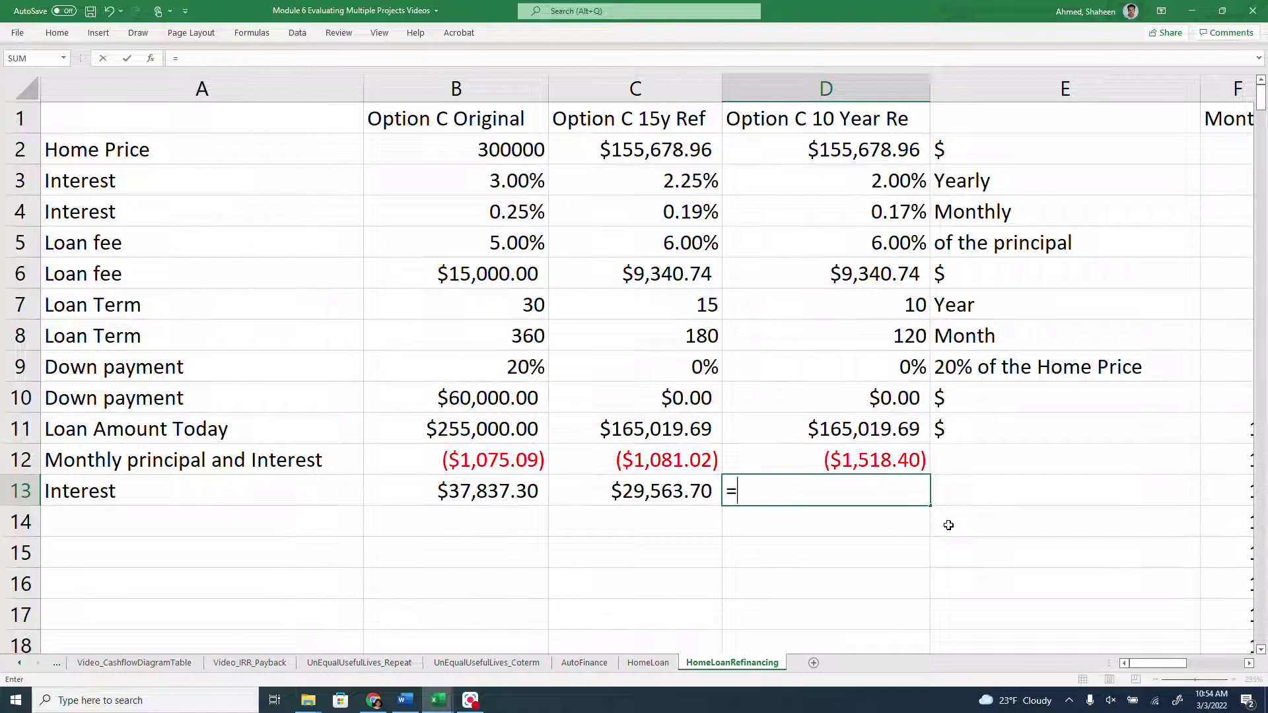
{"action": "type", "text": "sum("}
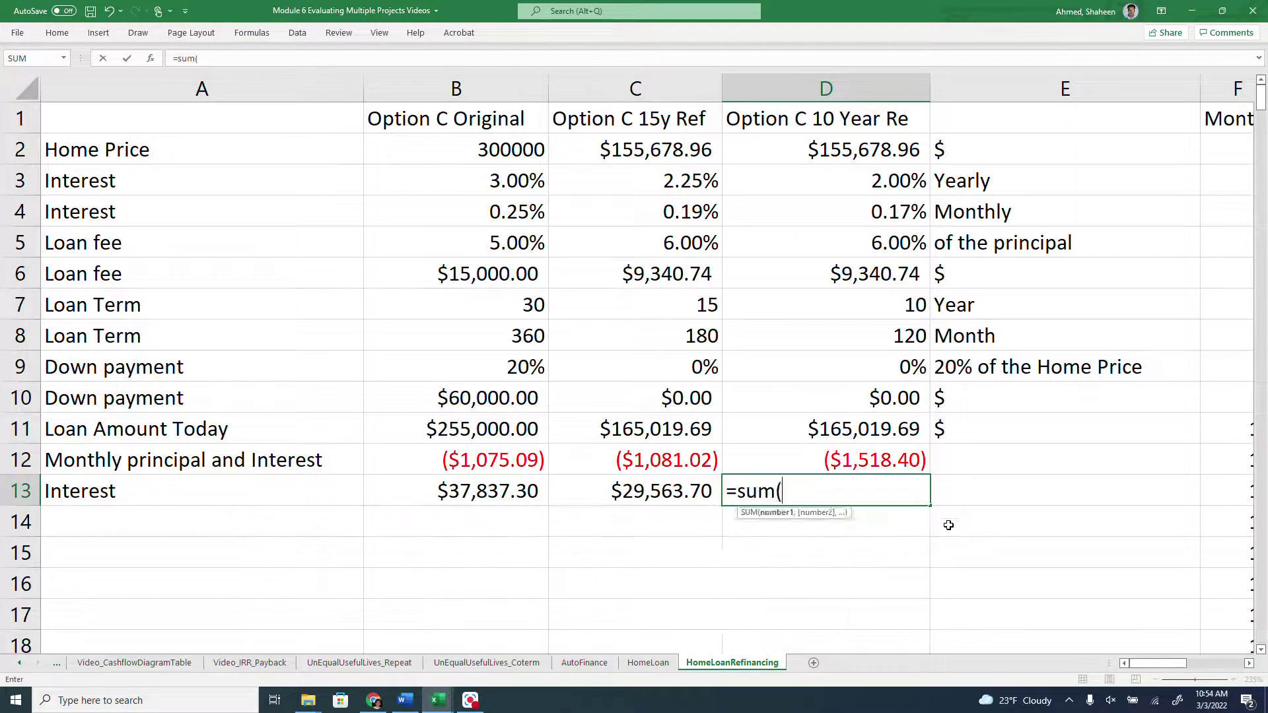
{"action": "left_click", "coordinate": [1201, 662]}
{"action": "left_click_drag", "start_coordinate": [1201, 662], "coordinate": [1232, 663]}
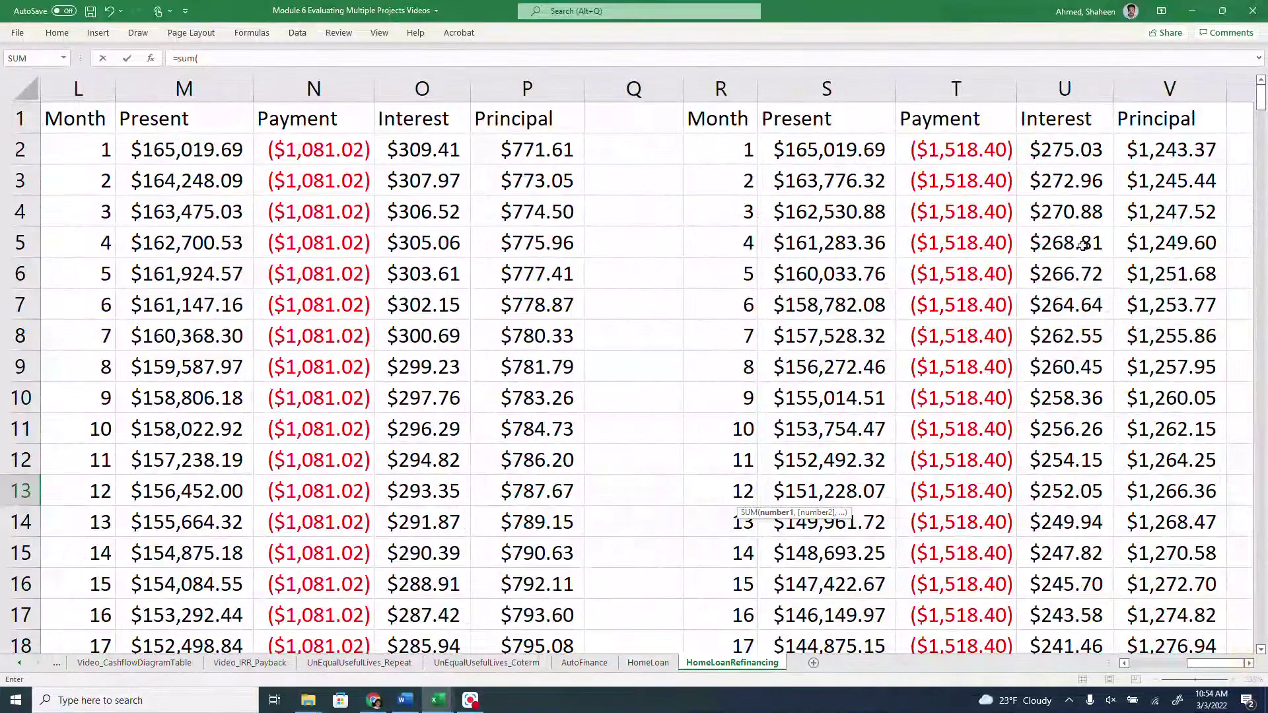
{"action": "left_click", "coordinate": [1078, 87]}
{"action": "key", "text": "Return"}
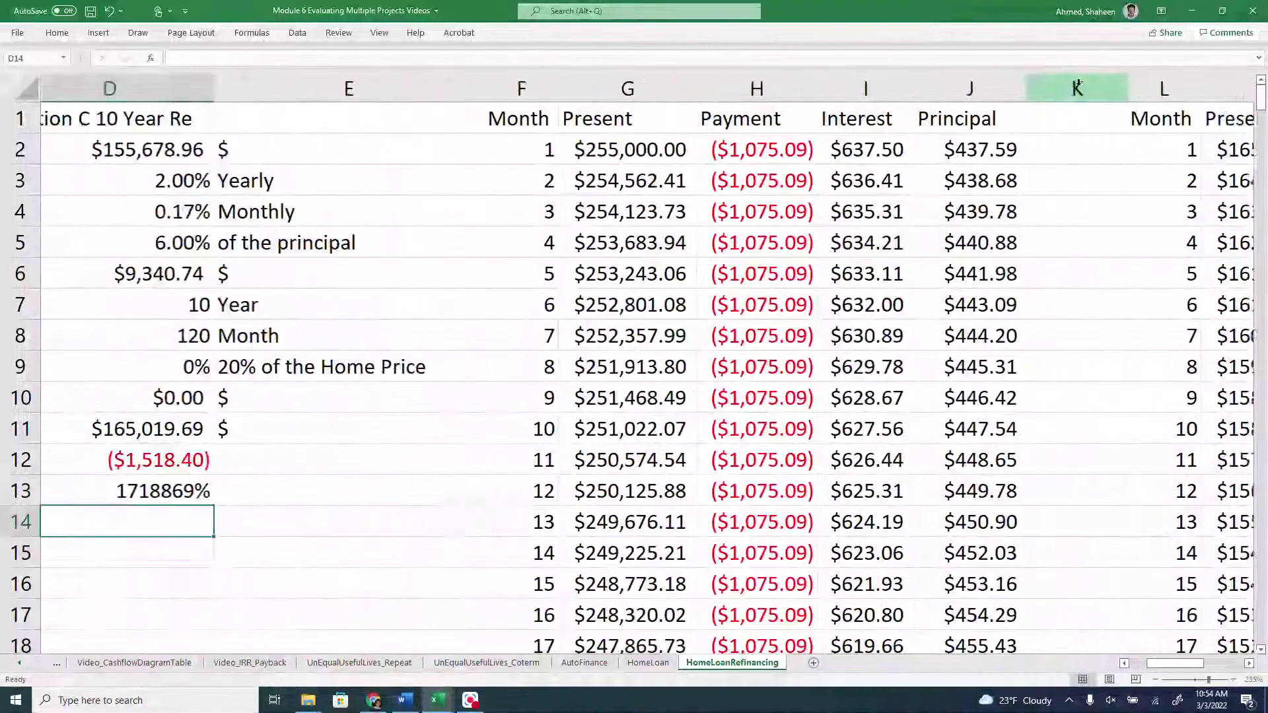
- Label cell A14 as Total Payment, below the Interest total row
{"action": "left_click_drag", "start_coordinate": [1175, 662], "coordinate": [1157, 663]}
{"action": "left_click", "coordinate": [218, 521]}
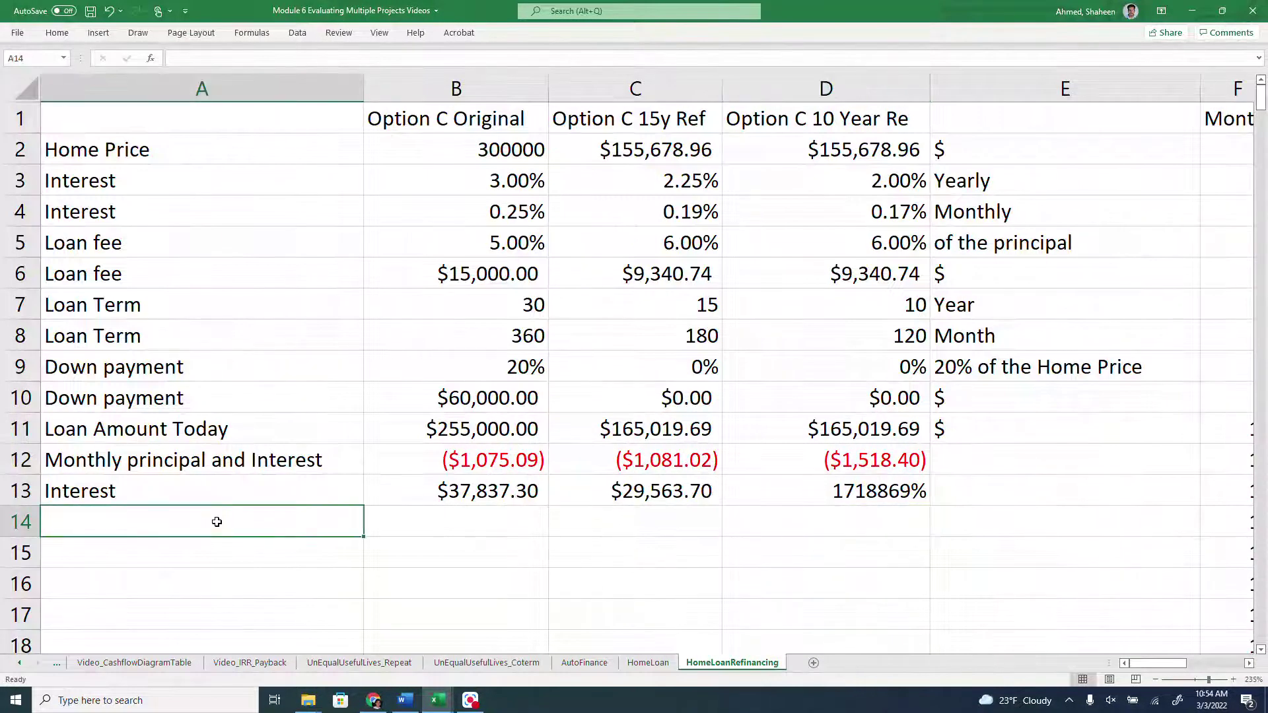
{"action": "type", "text": "Total Payment"}
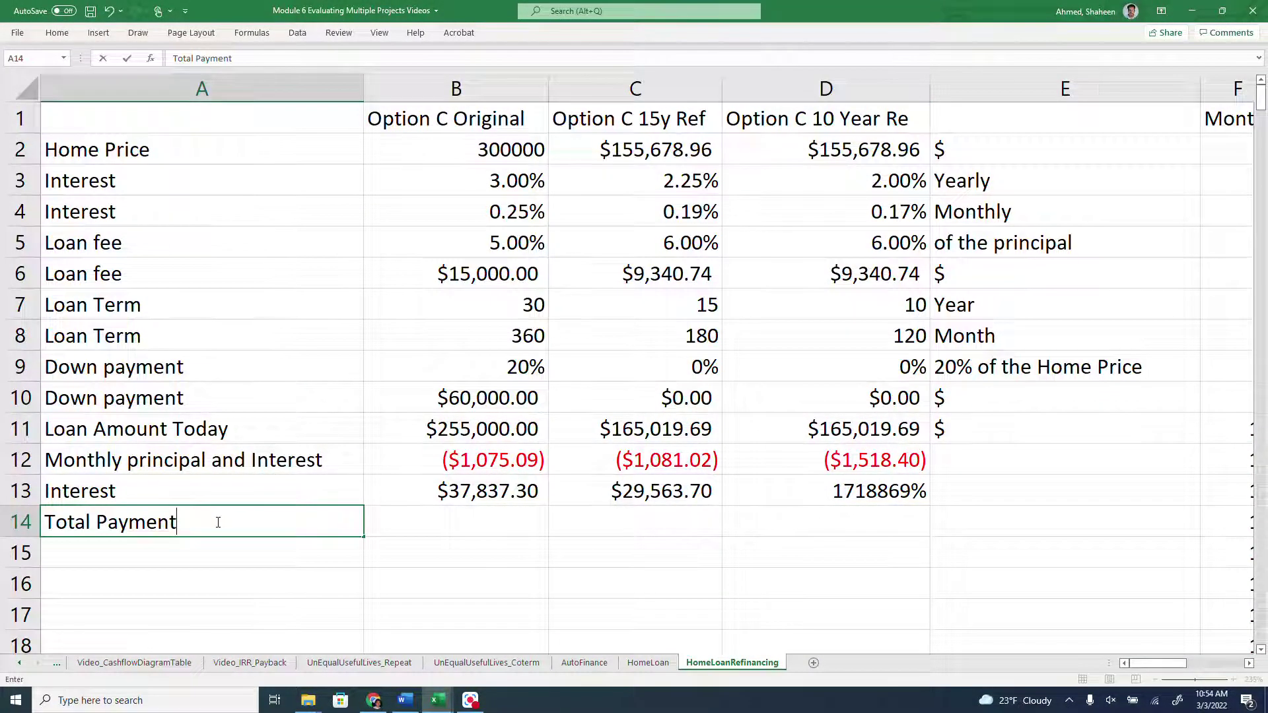
{"action": "key", "text": "Tab"}
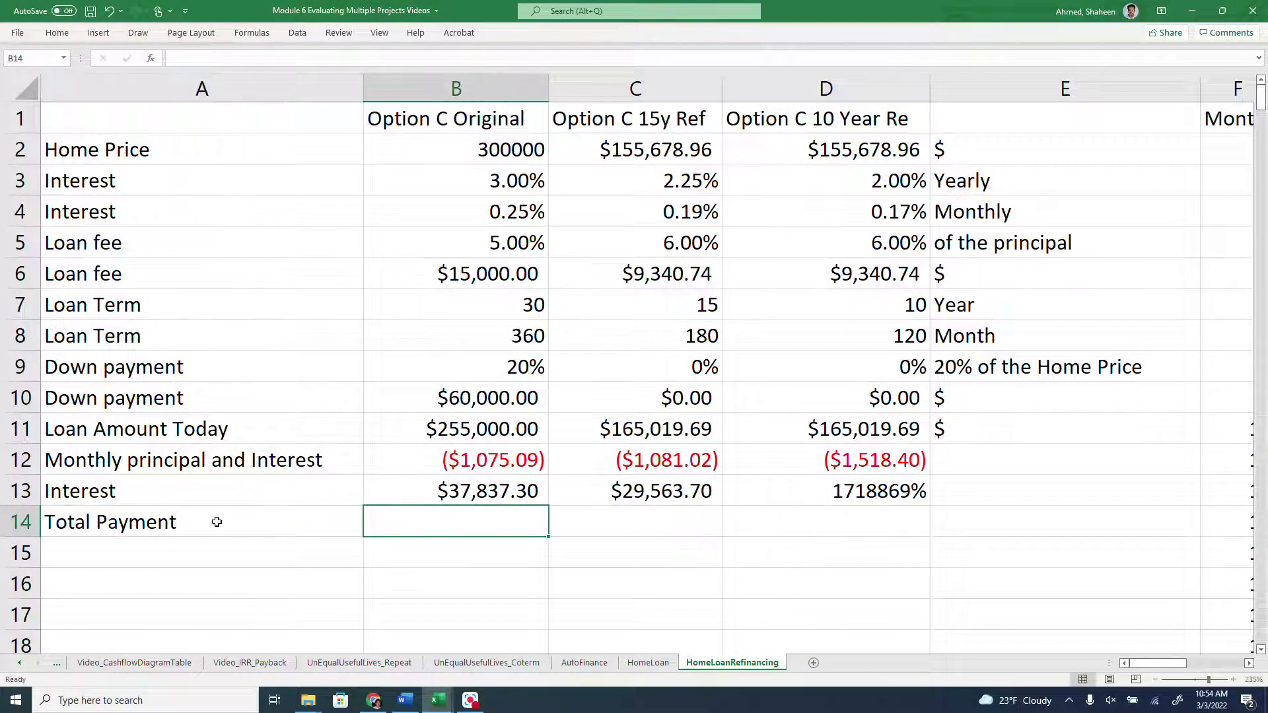
- Compare the columns of the original loan, the 15-year refinancing and the 10-year refinancing options
{"action": "left_click", "coordinate": [835, 87]}
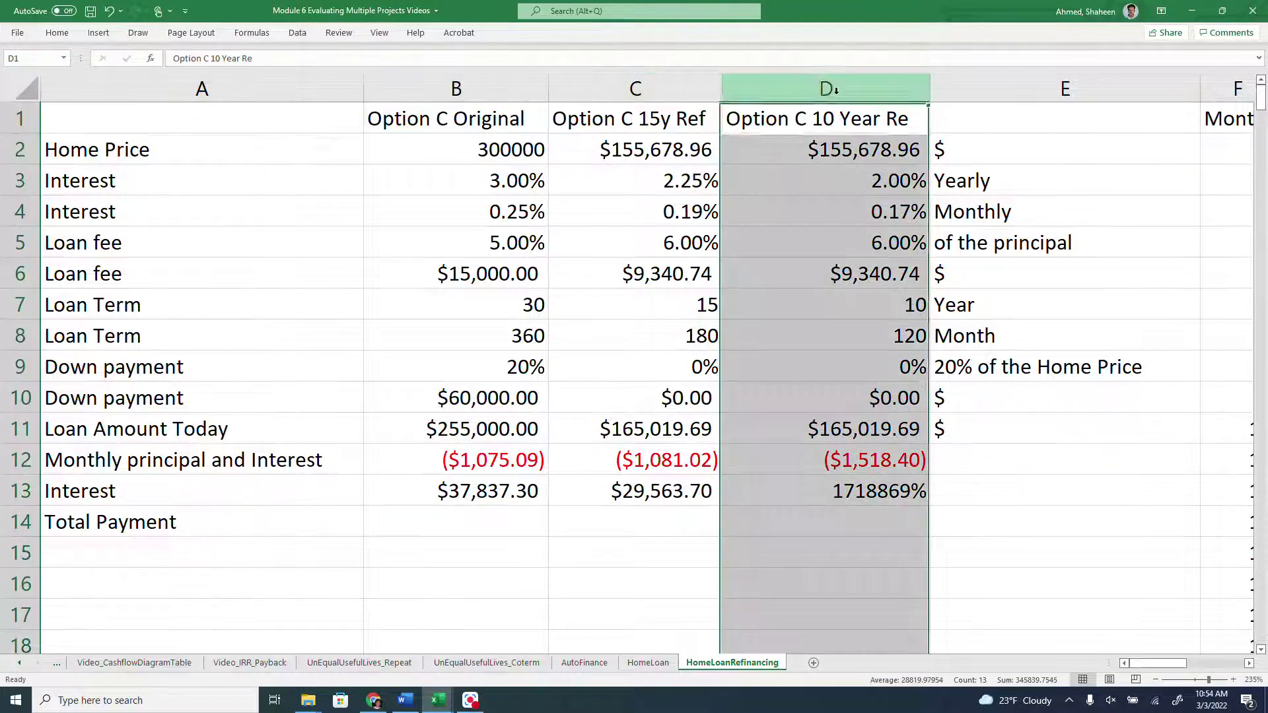
{"action": "left_click", "coordinate": [660, 87]}
{"action": "left_click_drag", "start_coordinate": [536, 89], "coordinate": [608, 85]}
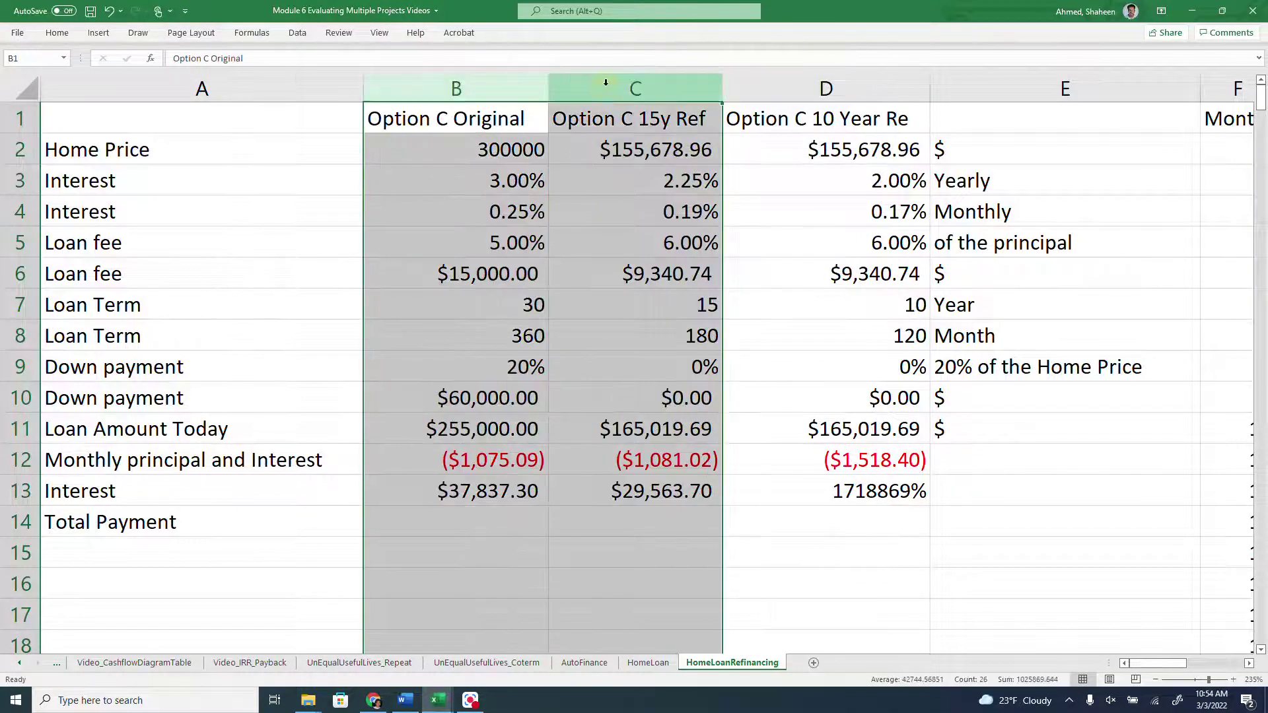
{"action": "left_click", "coordinate": [456, 92]}
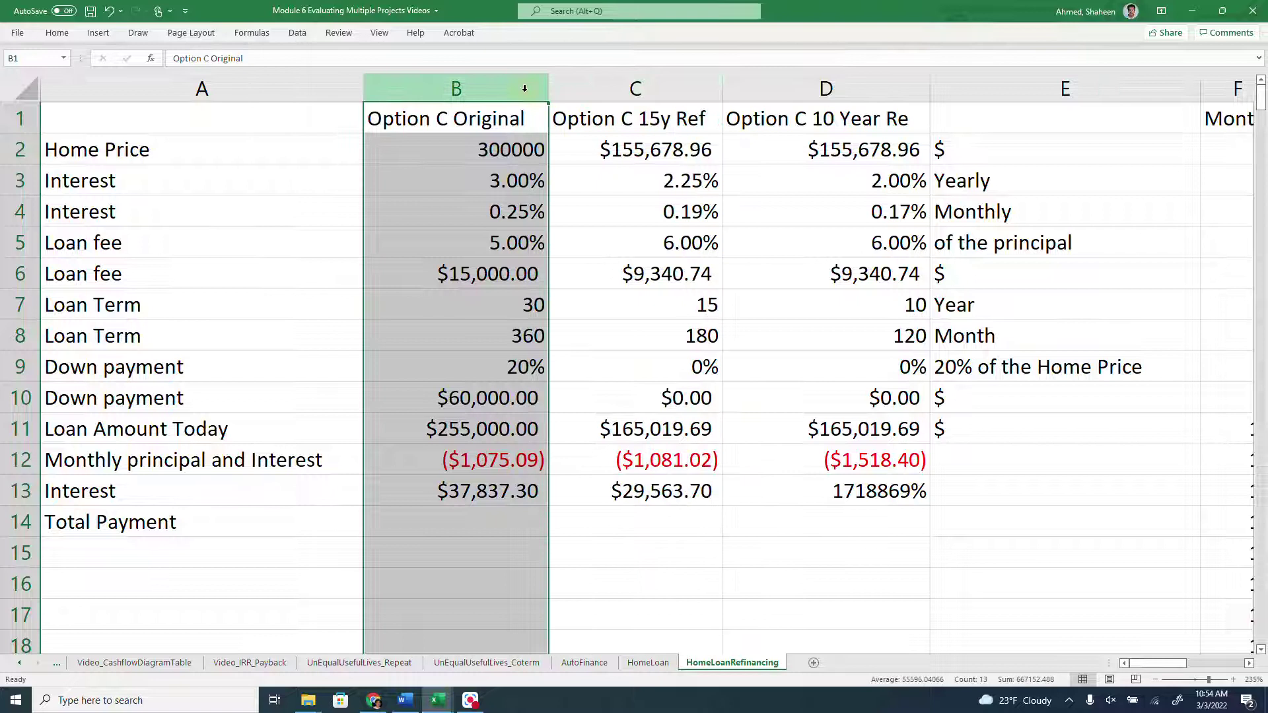
{"action": "left_click", "coordinate": [455, 86]}
{"action": "left_click_drag", "start_coordinate": [605, 82], "coordinate": [499, 85]}
{"action": "left_click", "coordinate": [819, 82]}
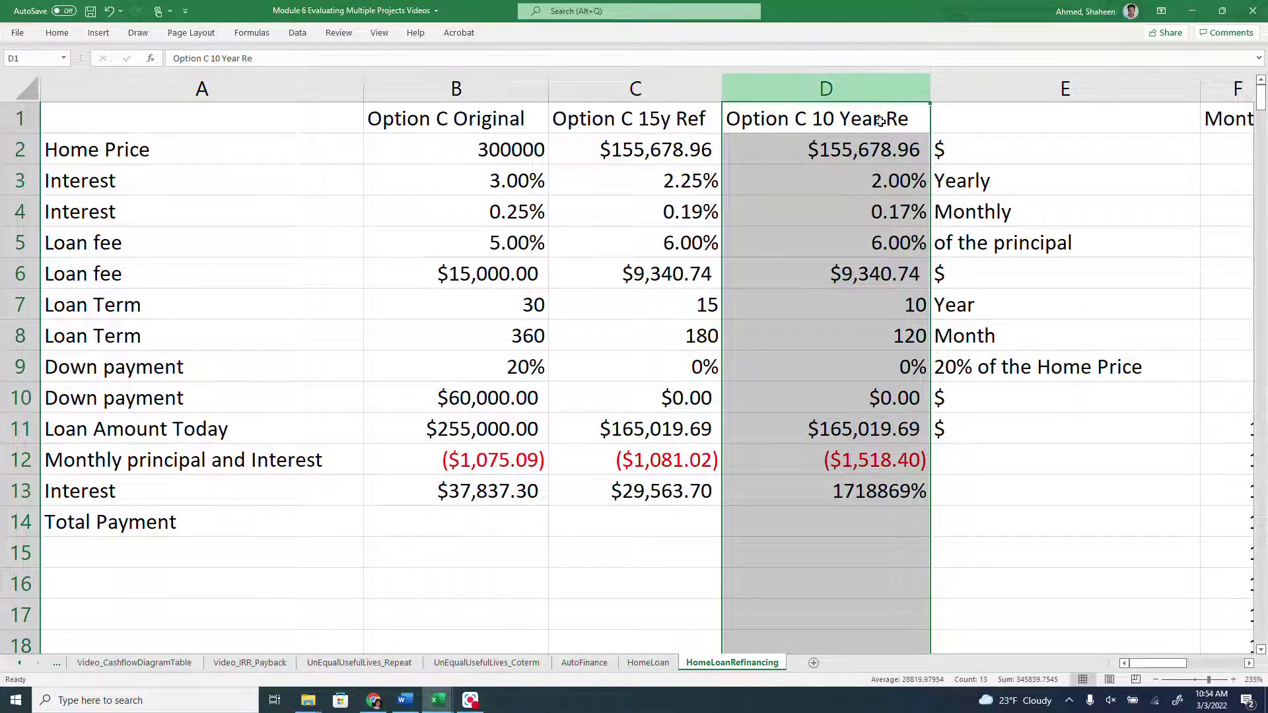
- Calculate the original loan's total payment in B14 with =B12*180 and fill the formula across to C14 for the 15-year option
{"action": "left_click", "coordinate": [475, 531]}
{"action": "type", "text": "="}
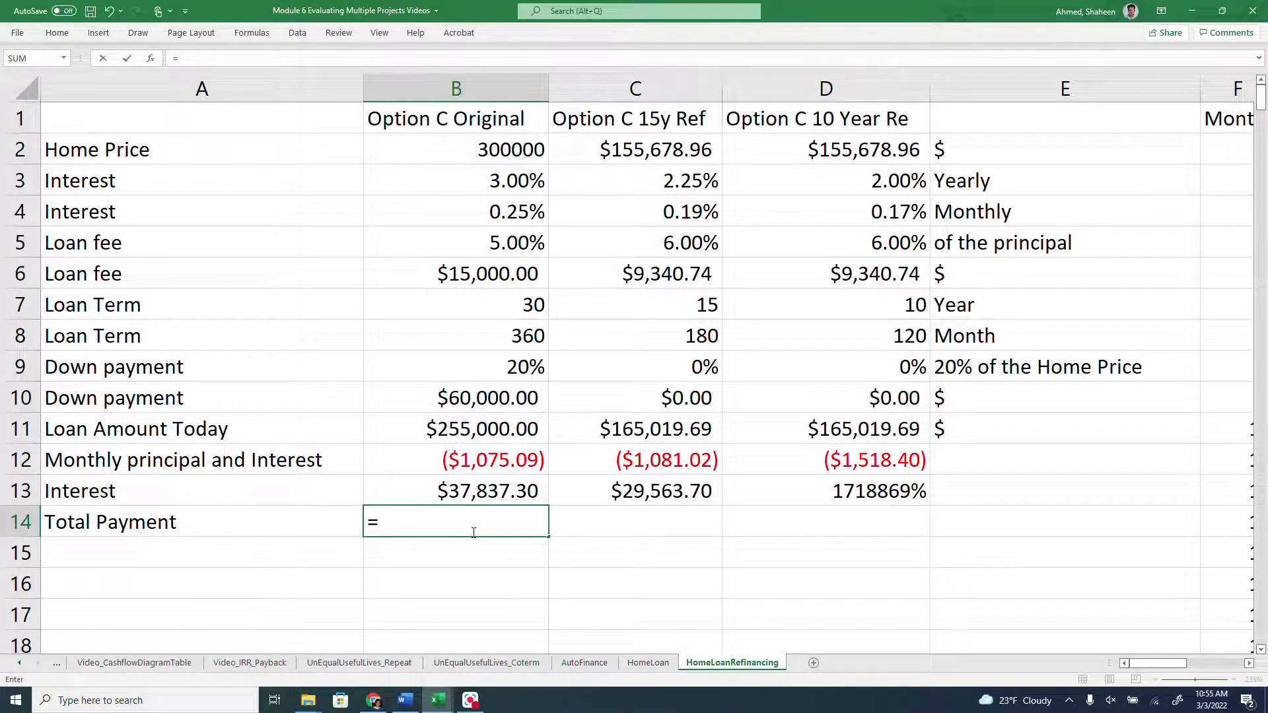
{"action": "left_click", "coordinate": [502, 466]}
{"action": "type", "text": "*"}
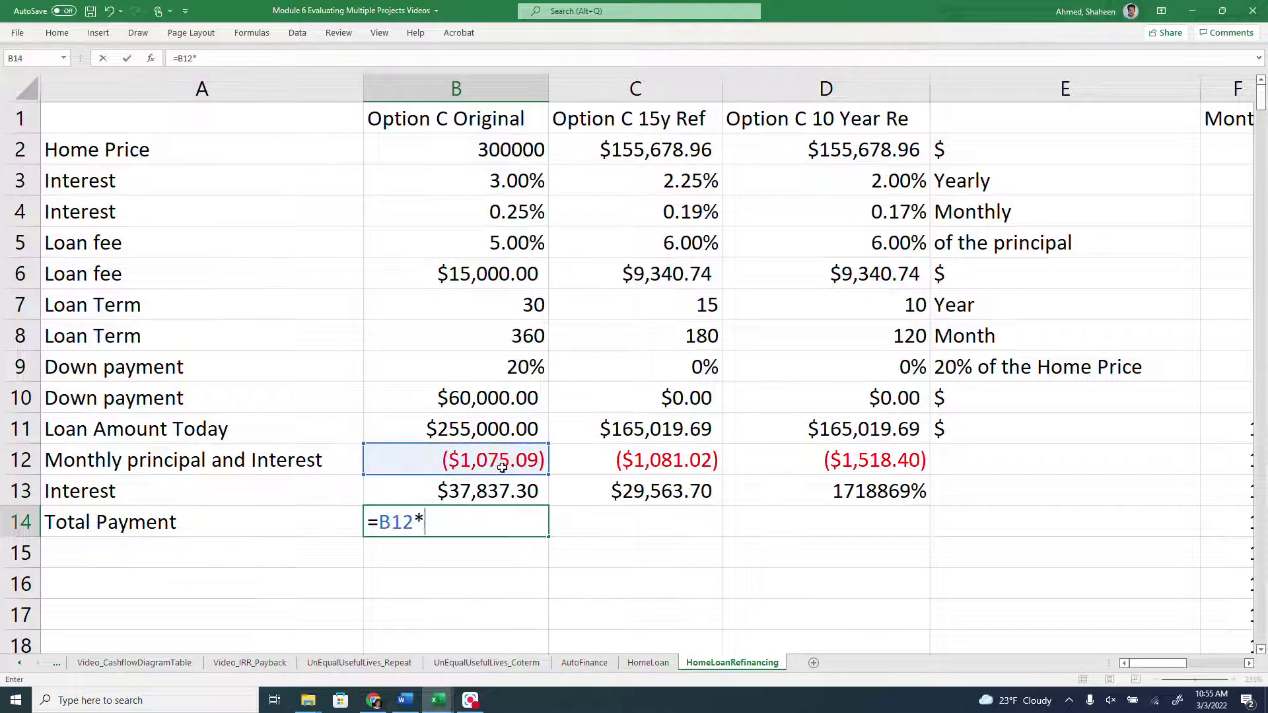
{"action": "type", "text": "180"}
{"action": "key", "text": "Return"}
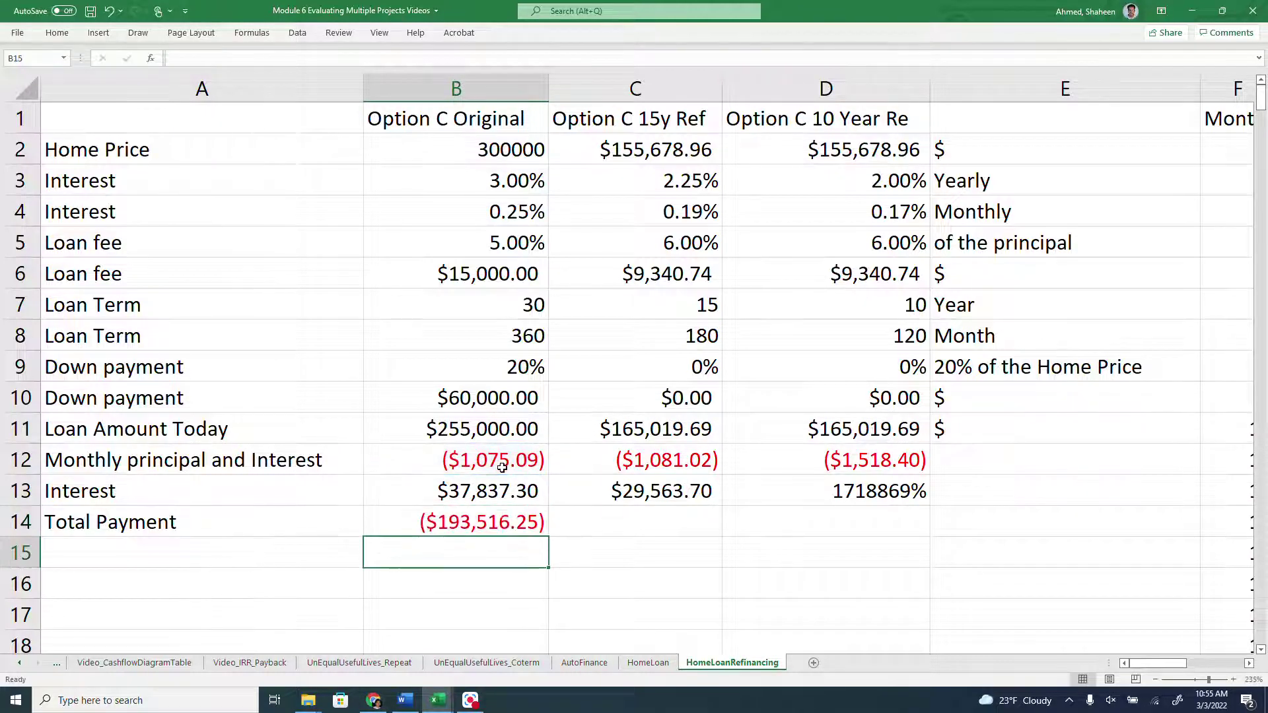
{"action": "left_click", "coordinate": [503, 520]}
{"action": "left_click_drag", "start_coordinate": [548, 536], "coordinate": [668, 522]}
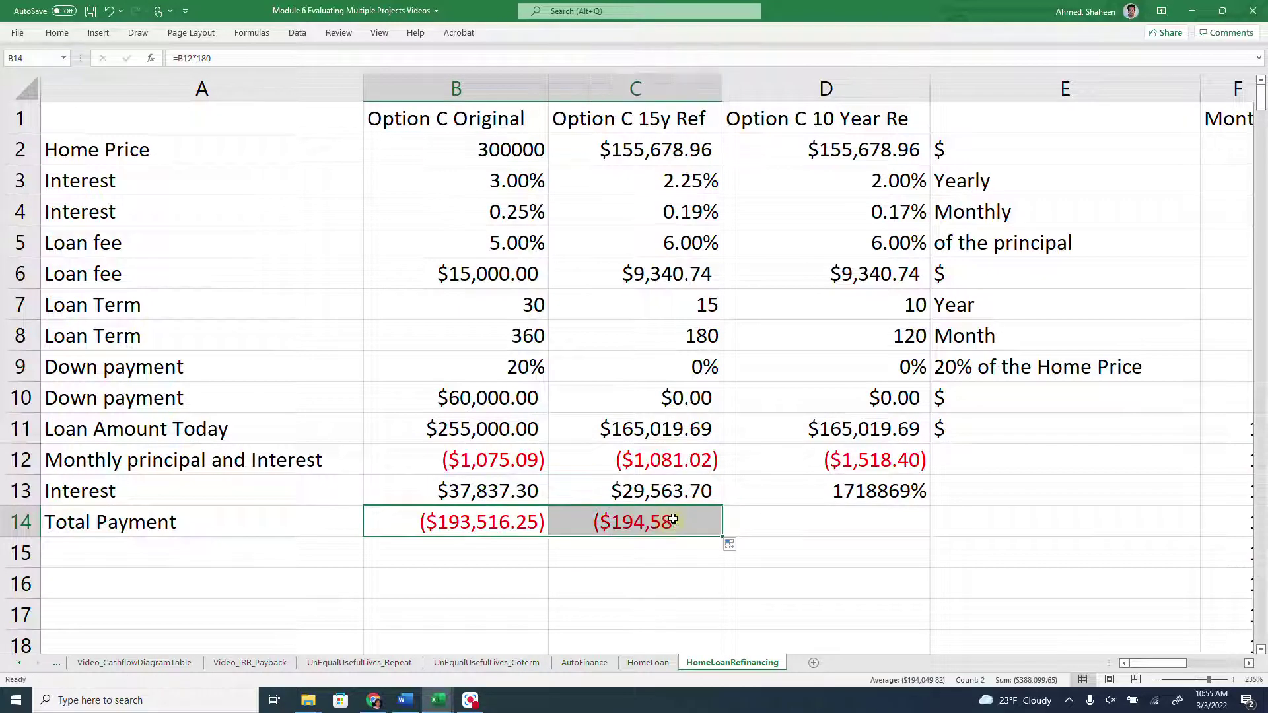
- Calculate the 10-year refinancing option's total payment in D14 by multiplying its monthly payment by its term in months, =D12*D8
{"action": "left_click", "coordinate": [880, 532]}
{"action": "type", "text": "="}
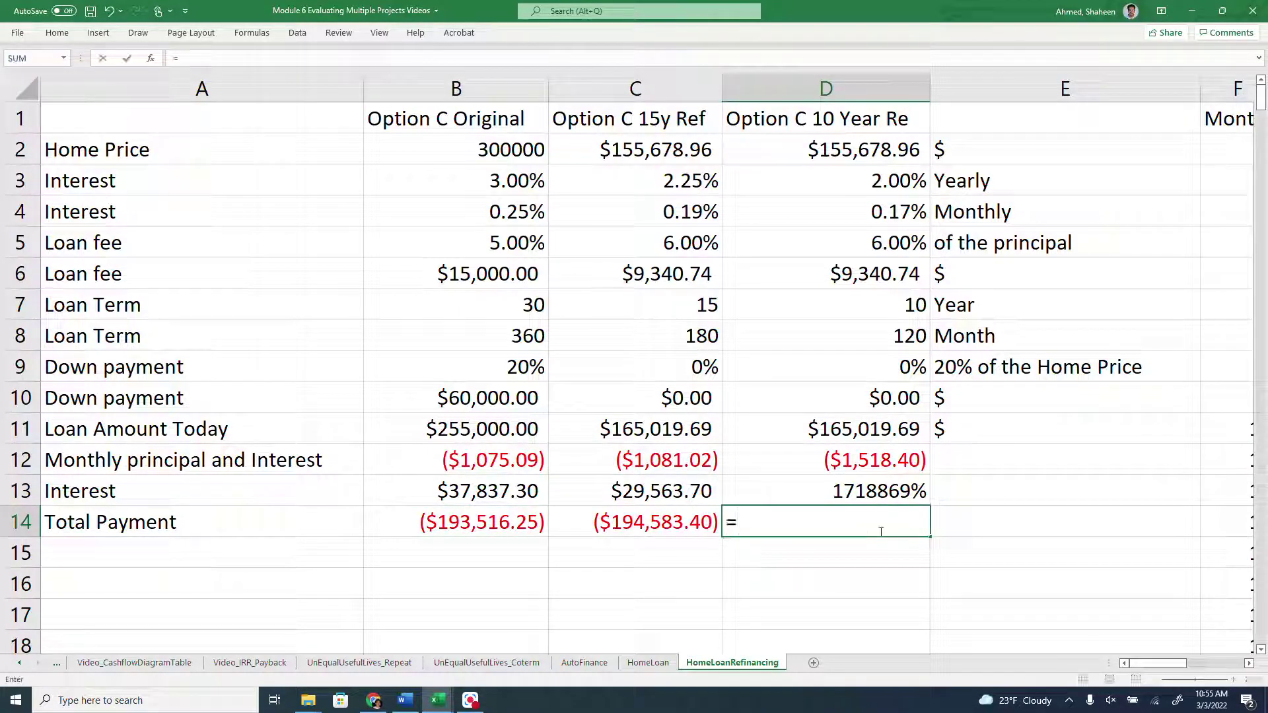
{"action": "left_click", "coordinate": [872, 460]}
{"action": "type", "text": "*"}
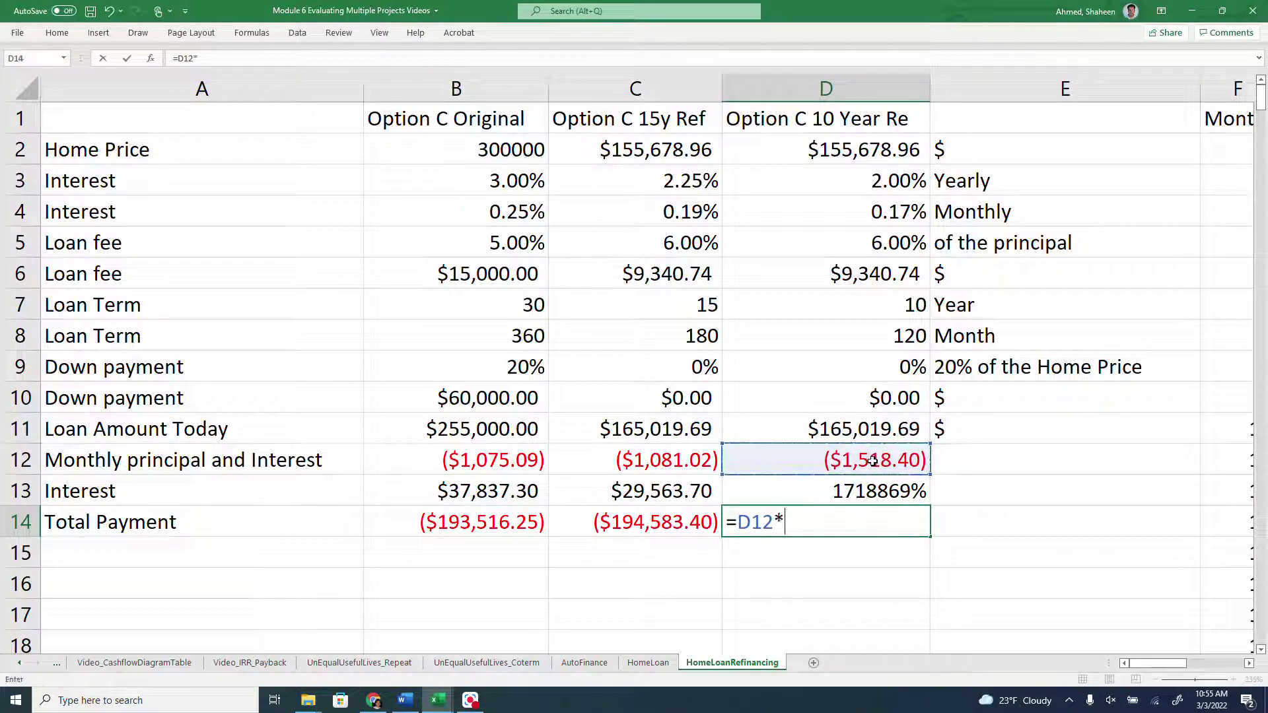
{"action": "left_click", "coordinate": [898, 337]}
{"action": "key", "text": "Return"}
{"action": "key", "text": "Return"}
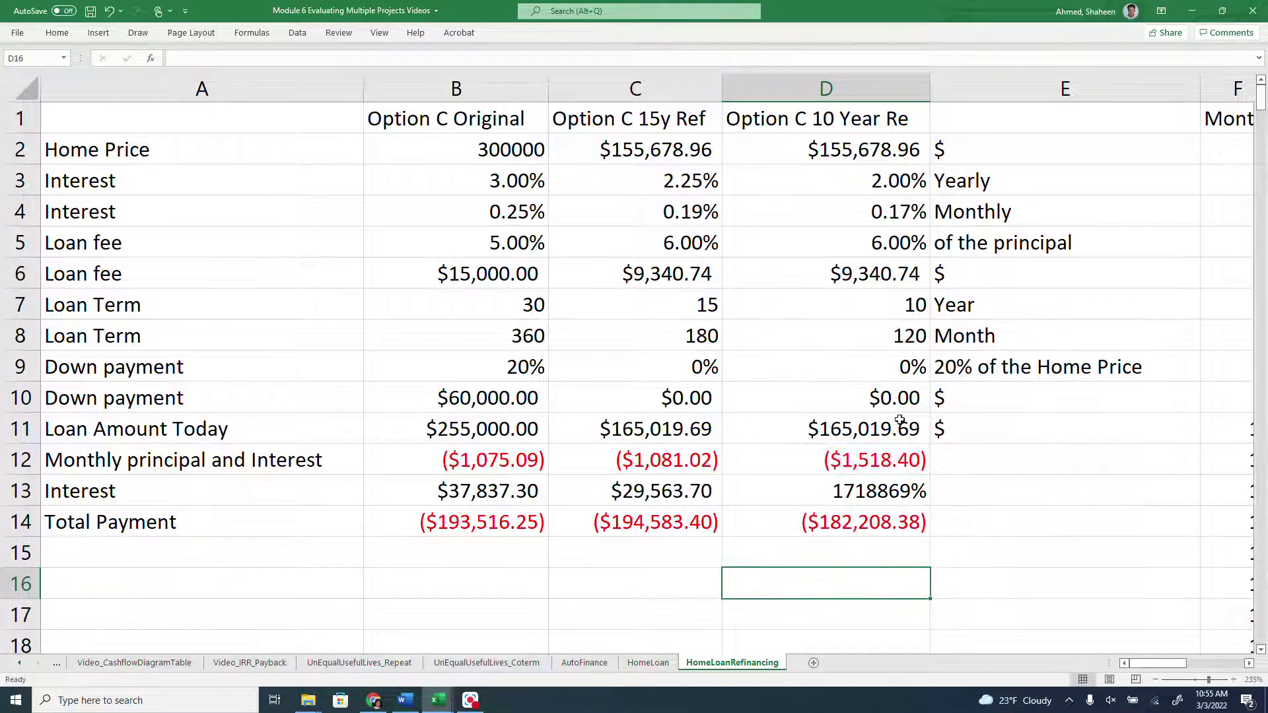
- Compare the 10-year and 15-year refinancing options by their monthly payments in row 12 and total payments in row 14
{"action": "left_click", "coordinate": [838, 511]}
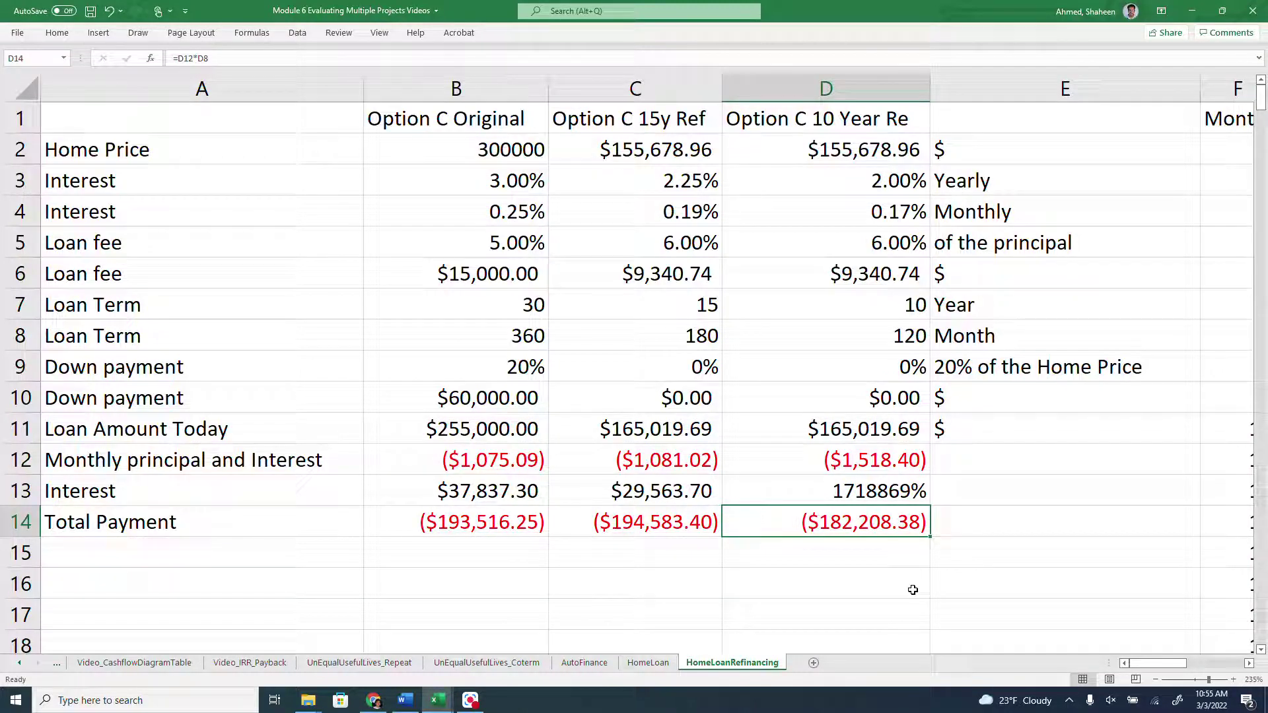
{"action": "left_click", "coordinate": [865, 83]}
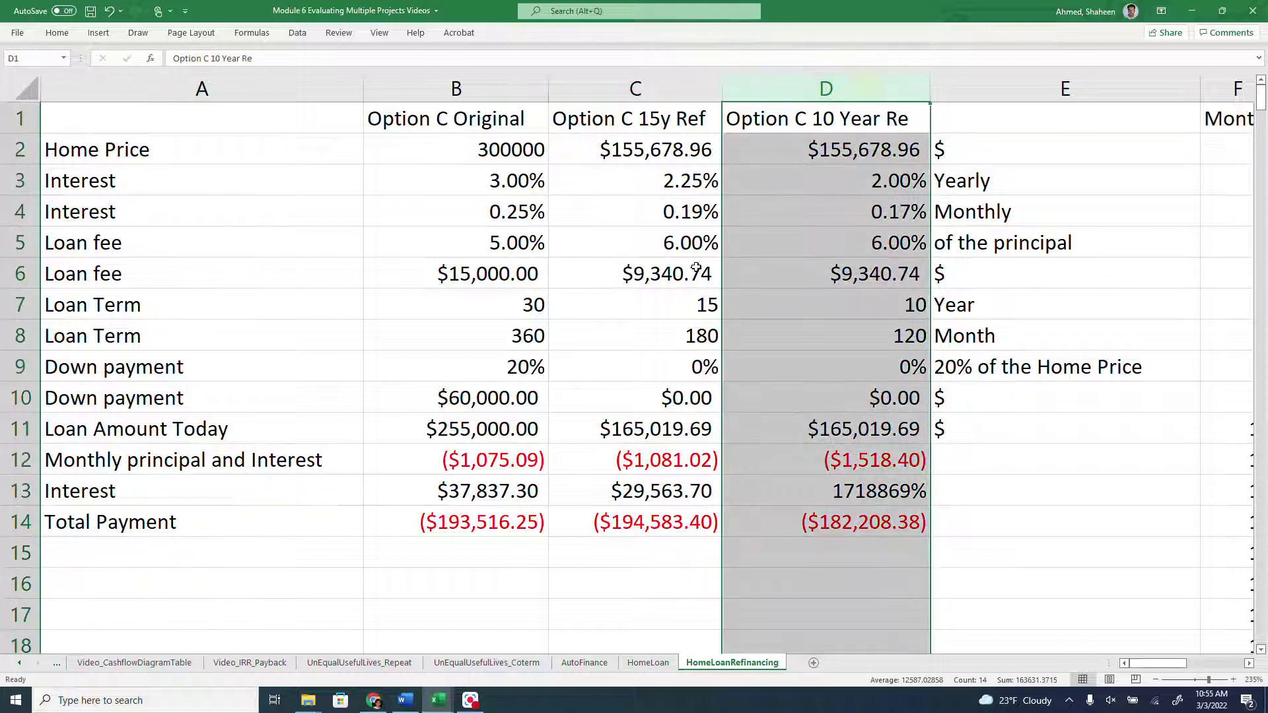
{"action": "left_click", "coordinate": [674, 98]}
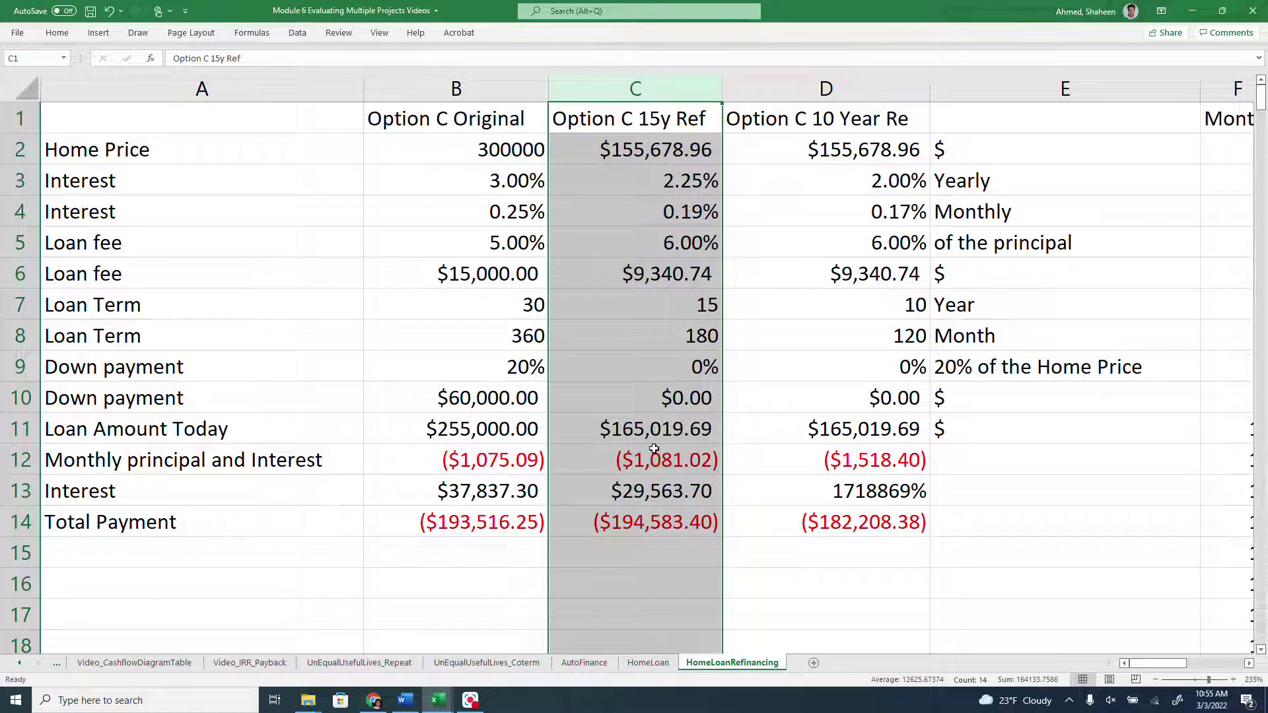
{"action": "left_click", "coordinate": [850, 89]}
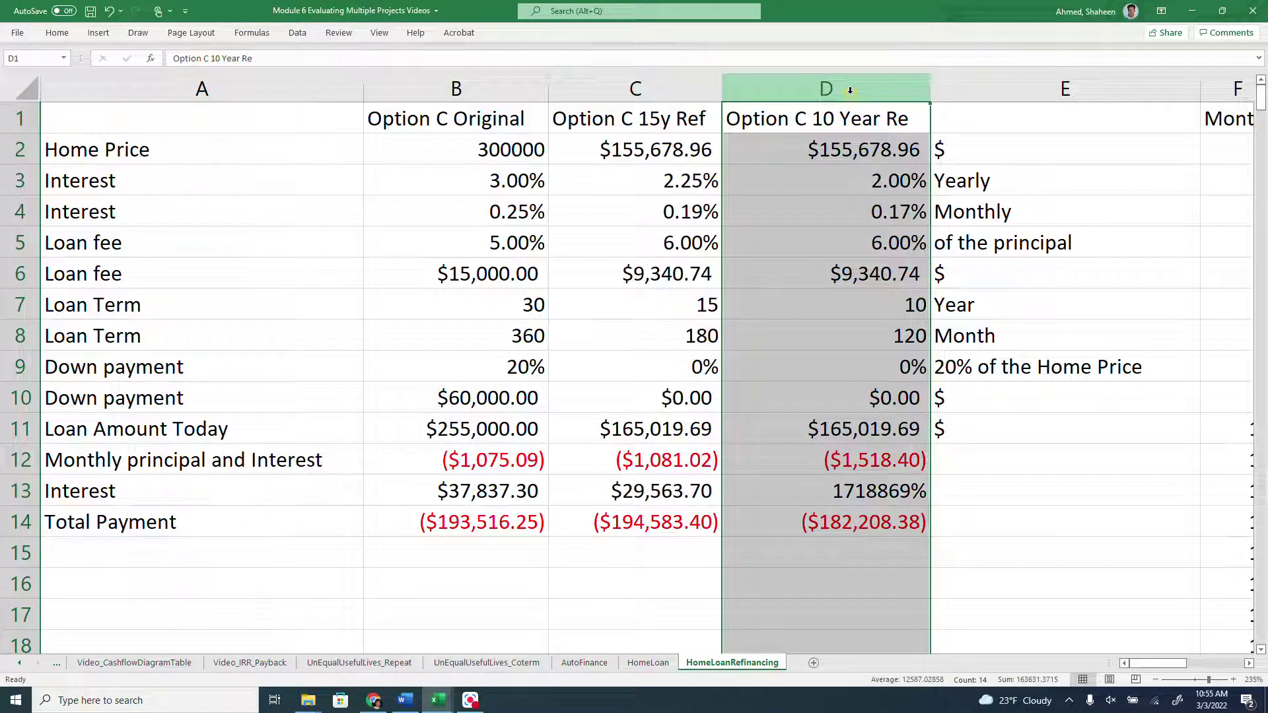
{"action": "left_click", "coordinate": [858, 466]}
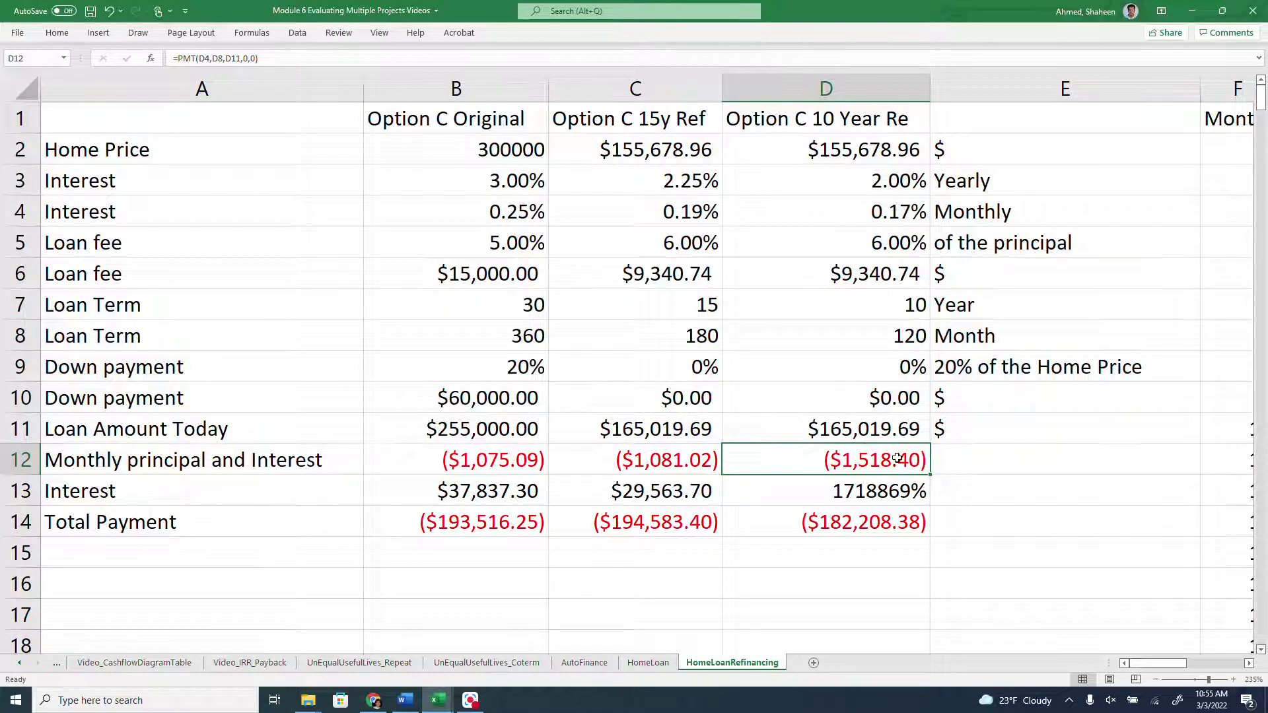
{"action": "left_click", "coordinate": [659, 458]}
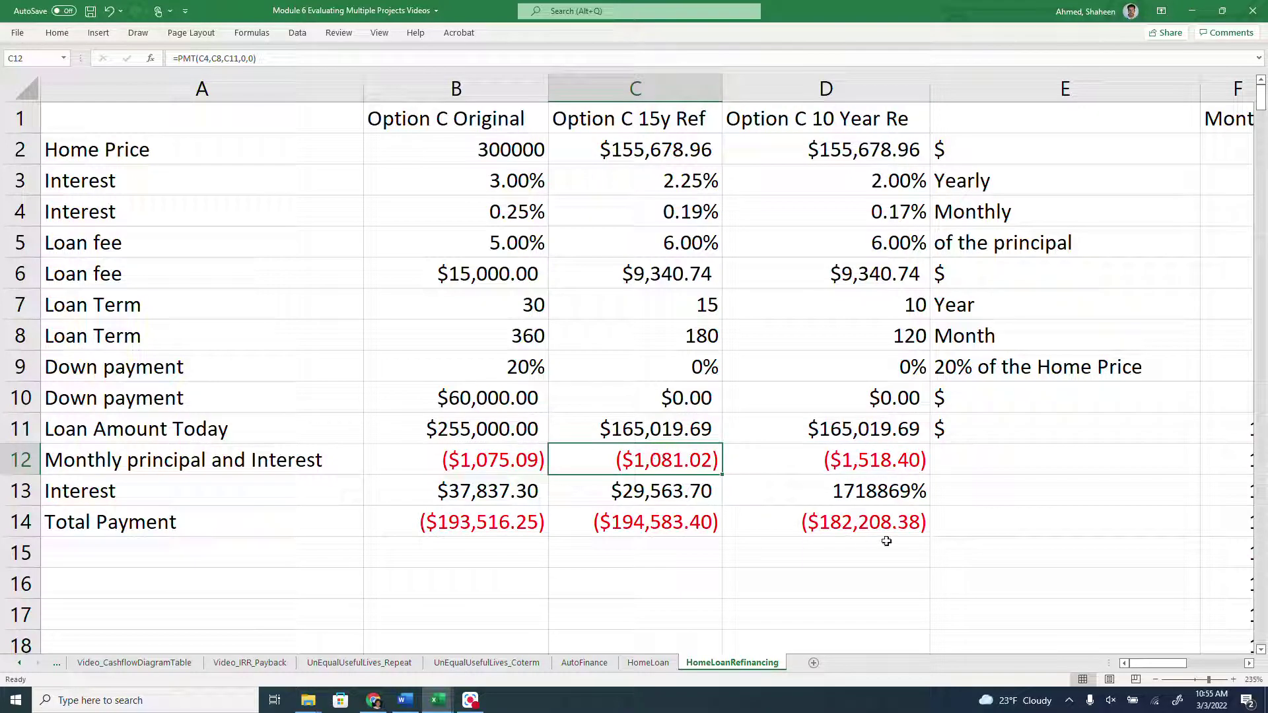
{"action": "left_click", "coordinate": [854, 89]}
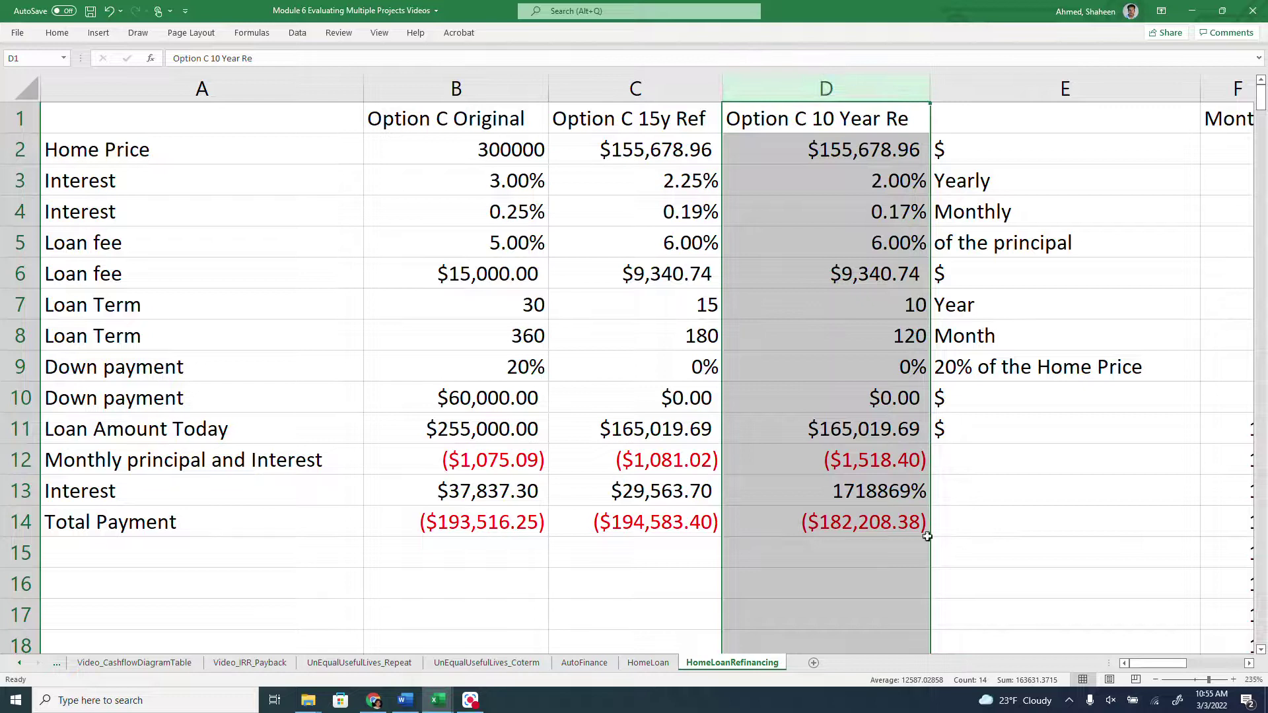
{"action": "left_click", "coordinate": [845, 524]}
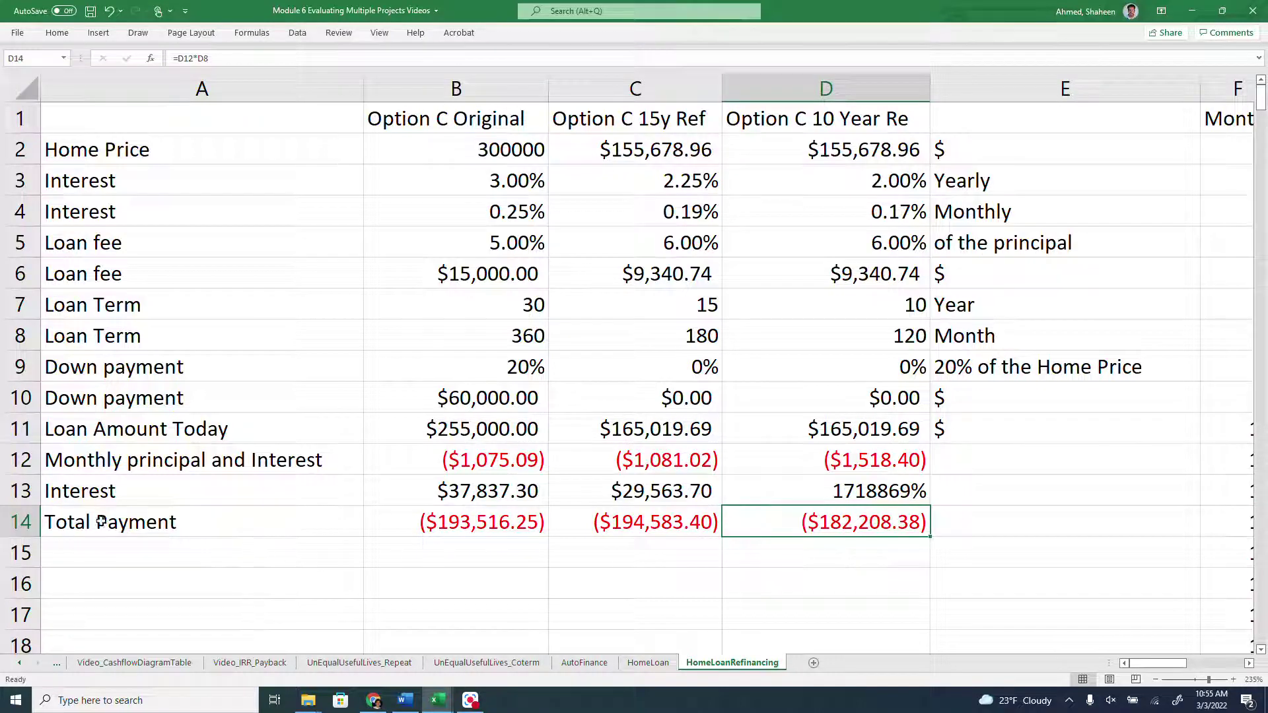
- Examine the Total Payment row across all three options against the refinanced principal in C2 and the interest total in C13
{"action": "left_click", "coordinate": [191, 525]}
{"action": "left_click_drag", "start_coordinate": [1159, 668], "coordinate": [1102, 674]}
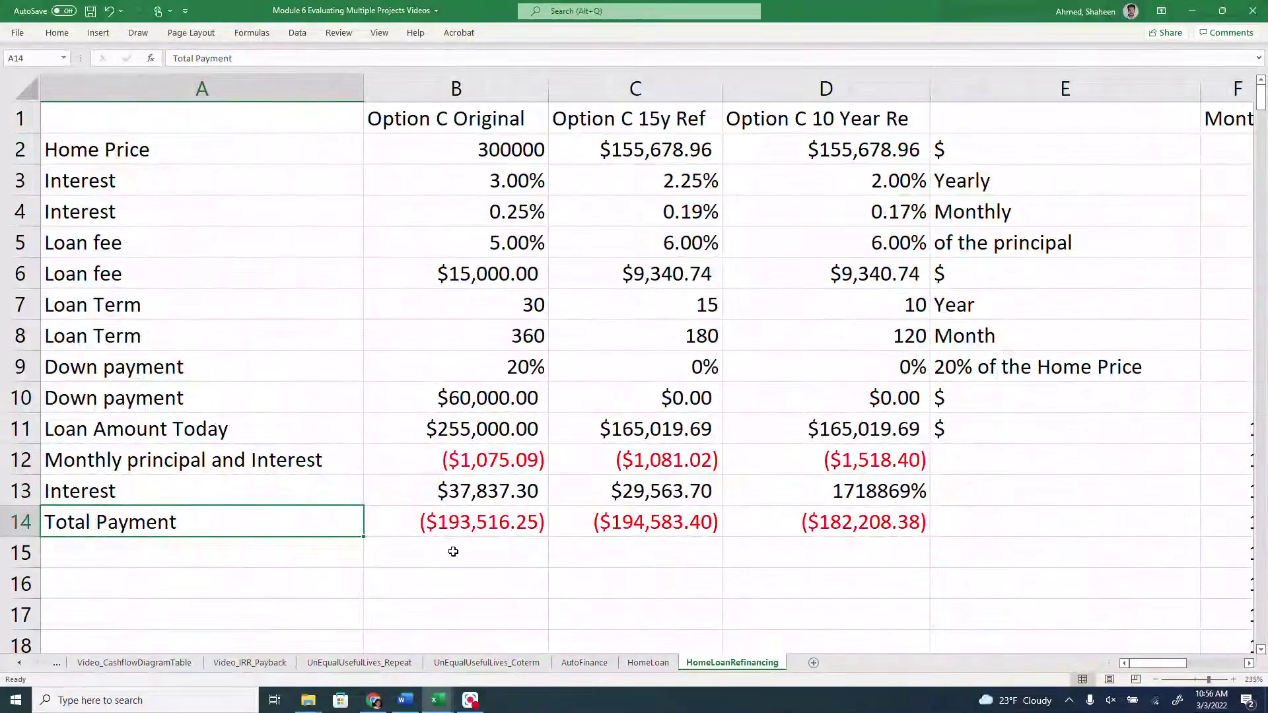
{"action": "left_click", "coordinate": [634, 152]}
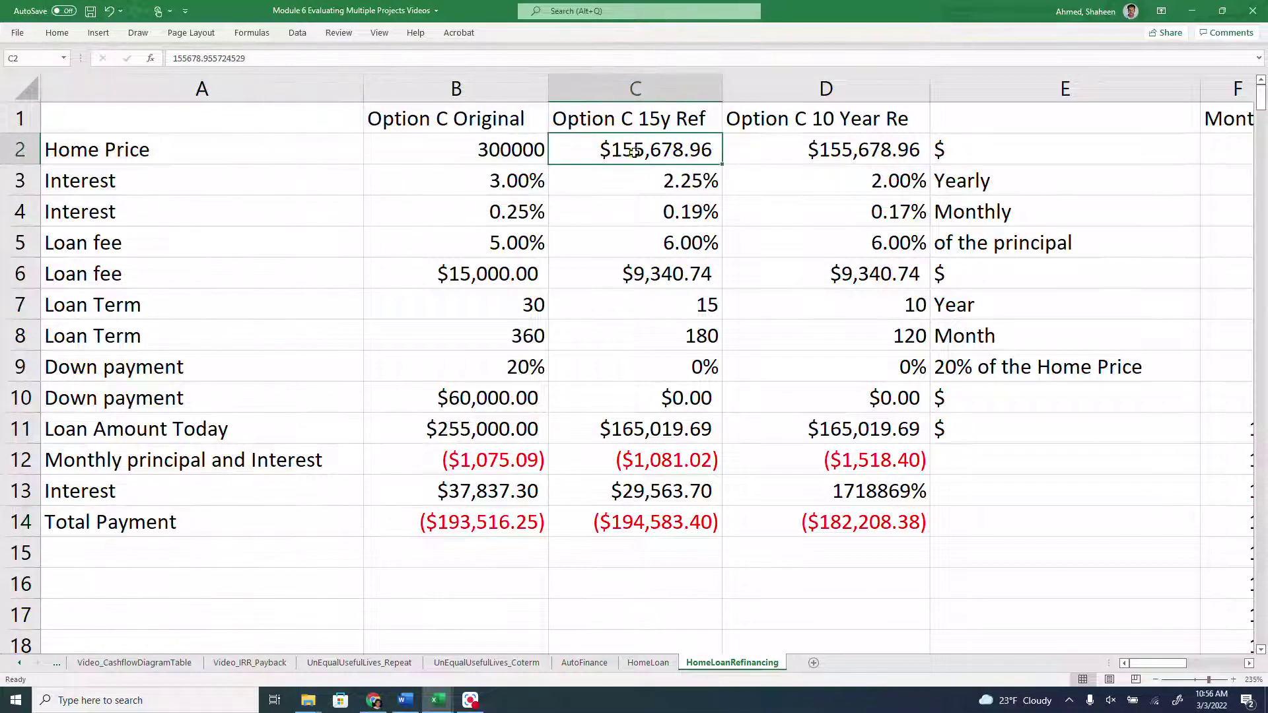
{"action": "left_click", "coordinate": [657, 489]}
{"action": "left_click", "coordinate": [660, 519]}
{"action": "left_click", "coordinate": [795, 520]}
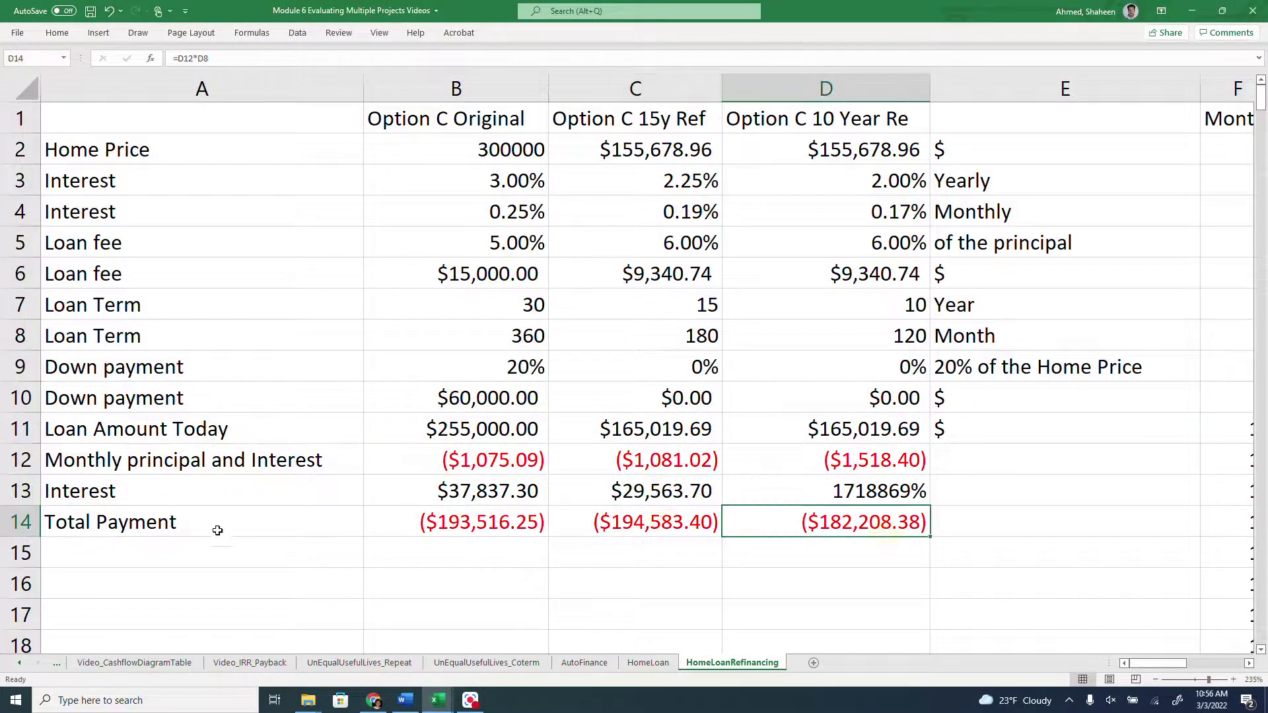
{"action": "left_click_drag", "start_coordinate": [158, 525], "coordinate": [823, 523]}
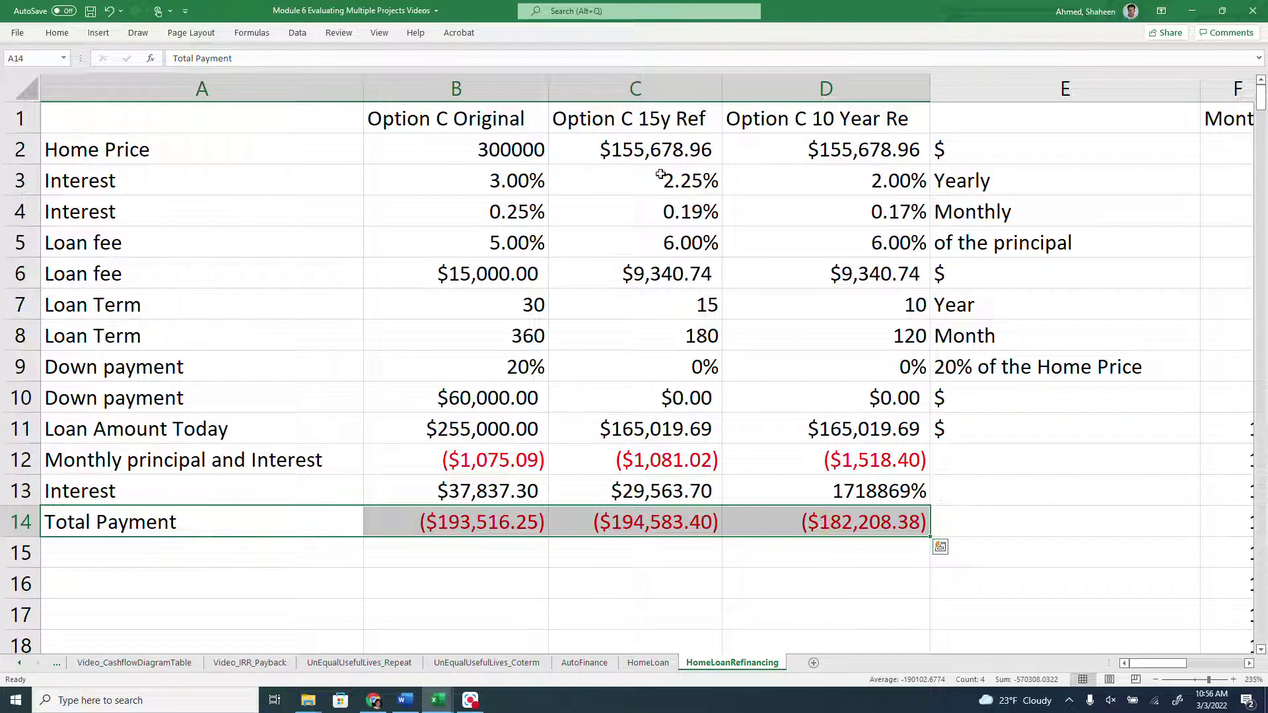
{"action": "left_click", "coordinate": [657, 148]}
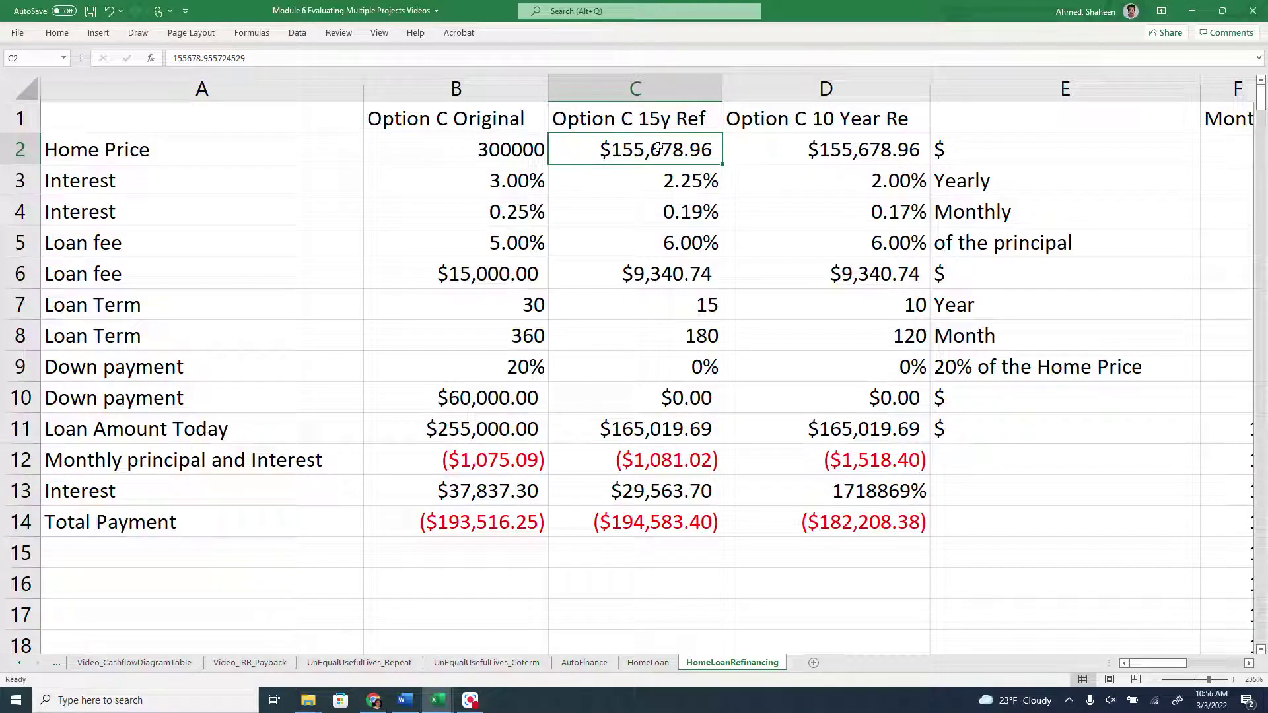
{"action": "left_click_drag", "start_coordinate": [343, 526], "coordinate": [779, 521]}
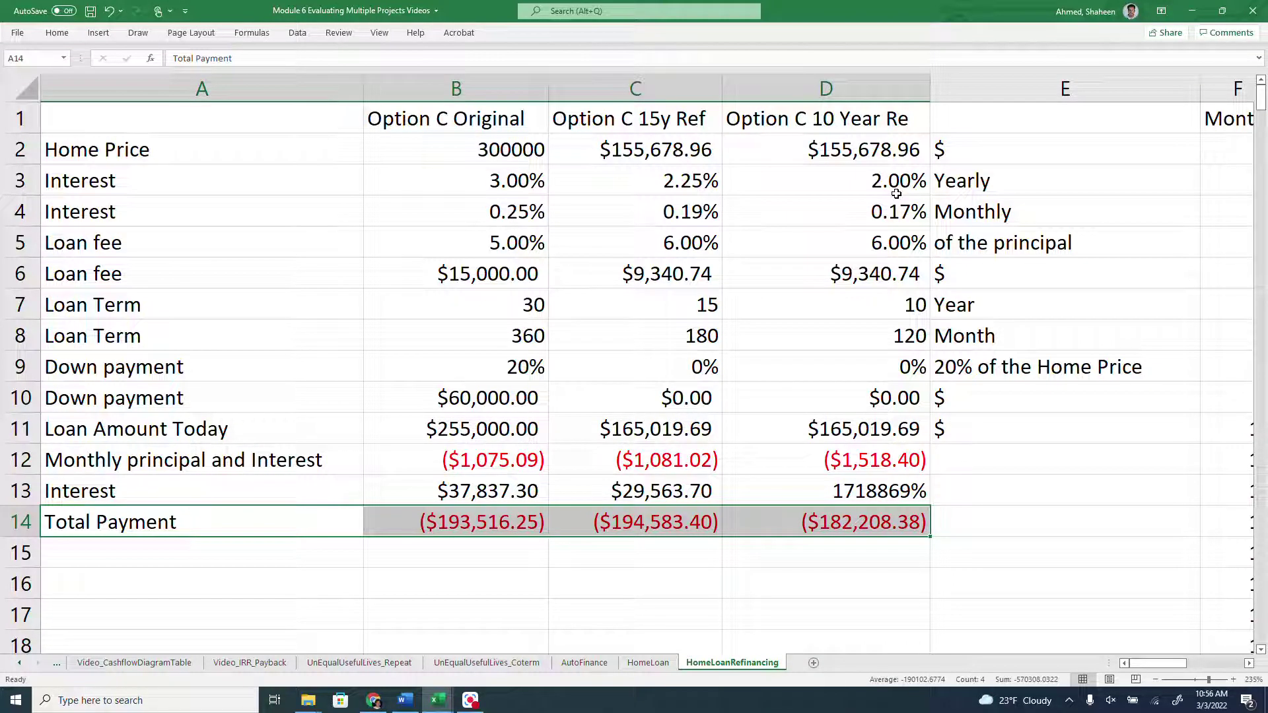
{"action": "left_click", "coordinate": [860, 87]}
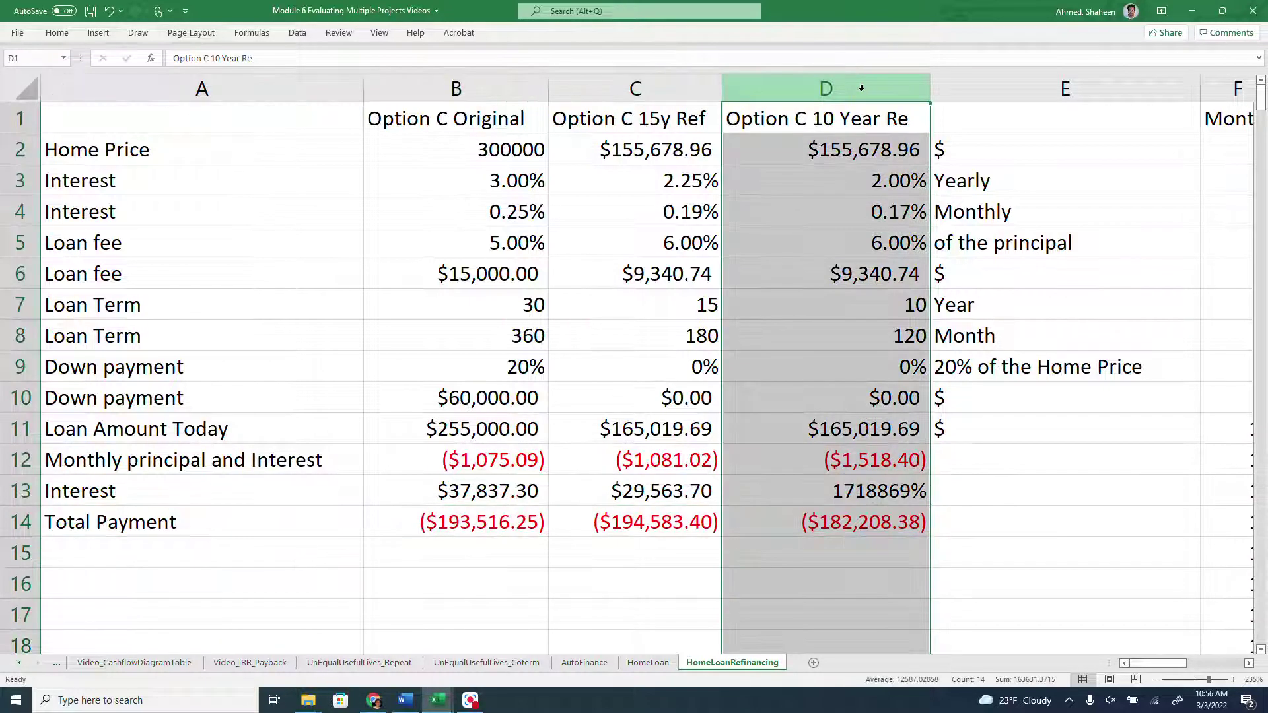
{"action": "left_click", "coordinate": [459, 88]}
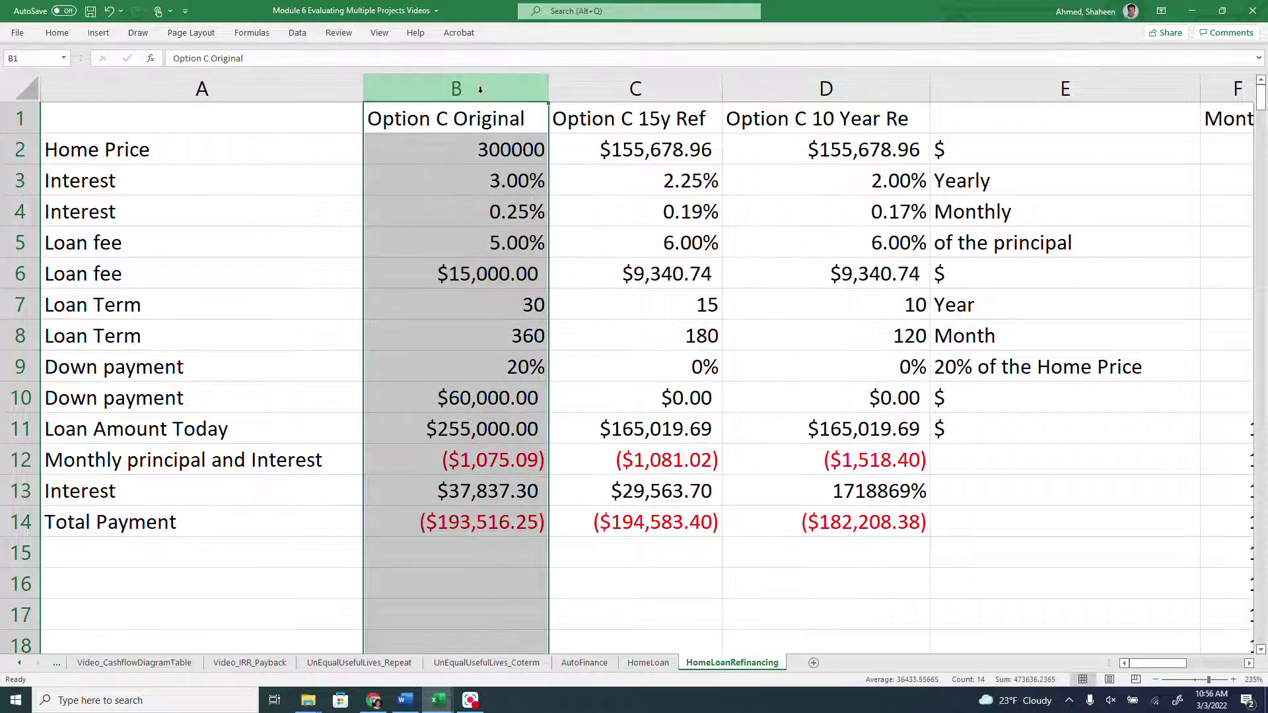